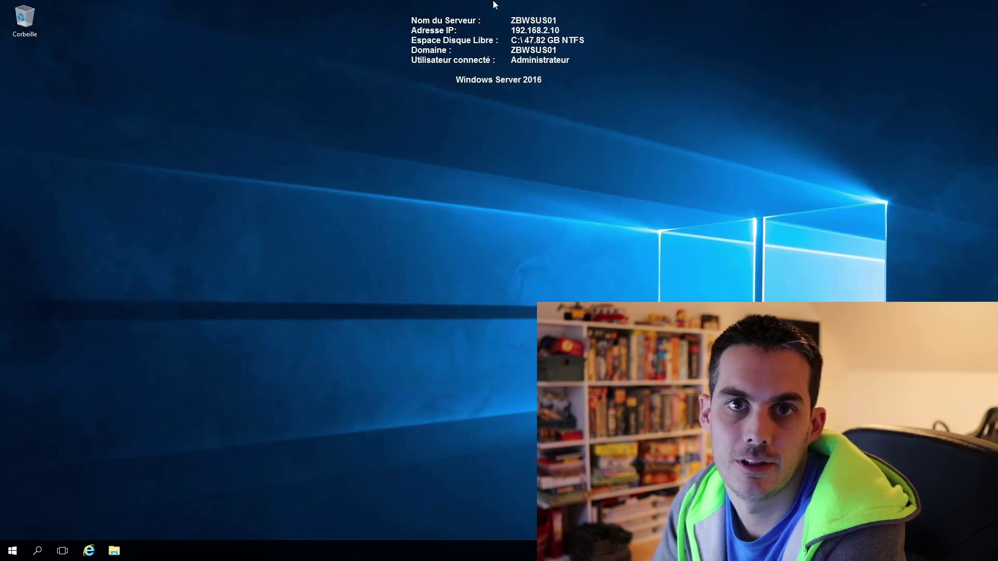
# - Check the capacity and free space of the WSUS (E:) drive in File Explorer, and close the window
pyautogui.moveTo(495, 2)
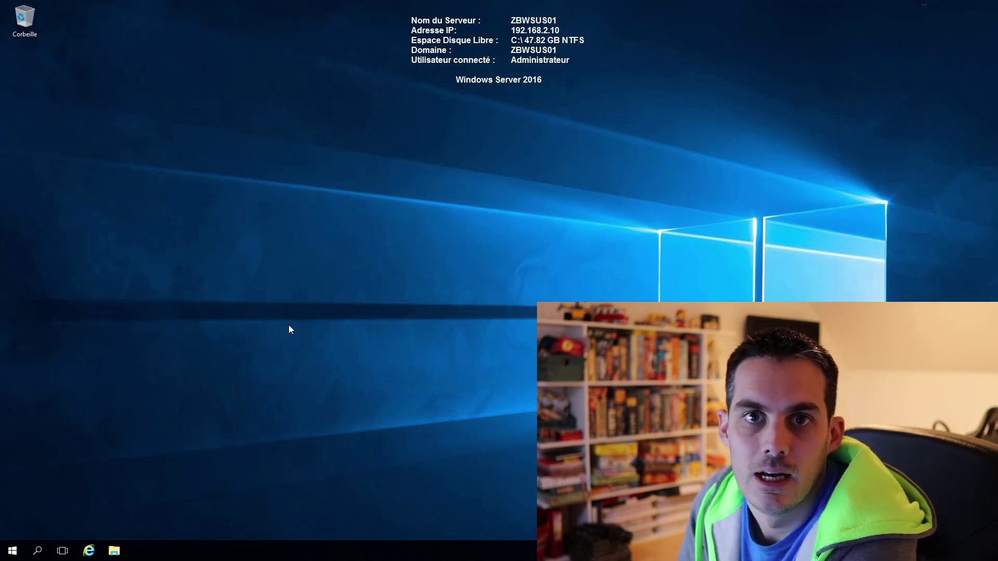
pyautogui.click(115, 550)
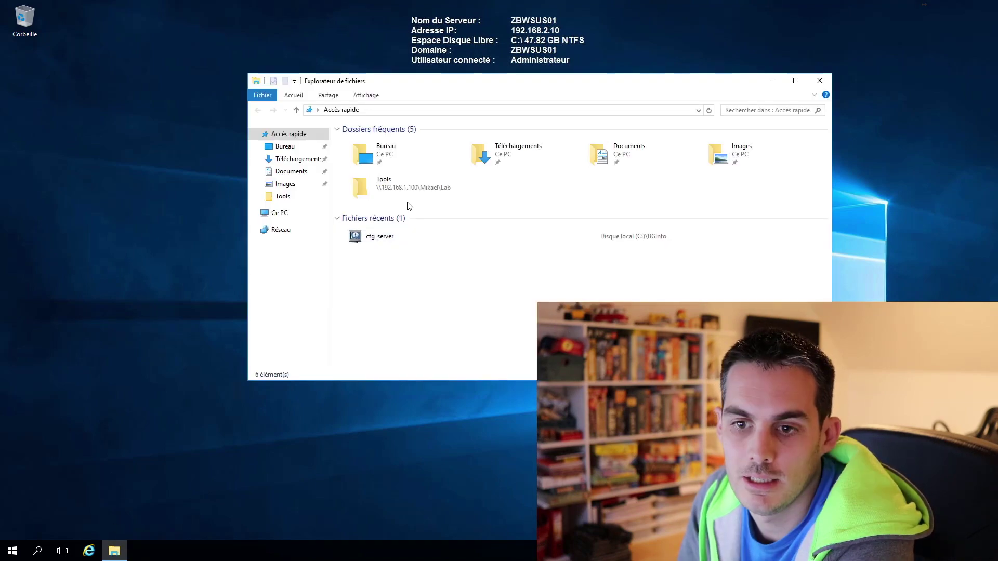
pyautogui.click(281, 213)
pyautogui.click(669, 235)
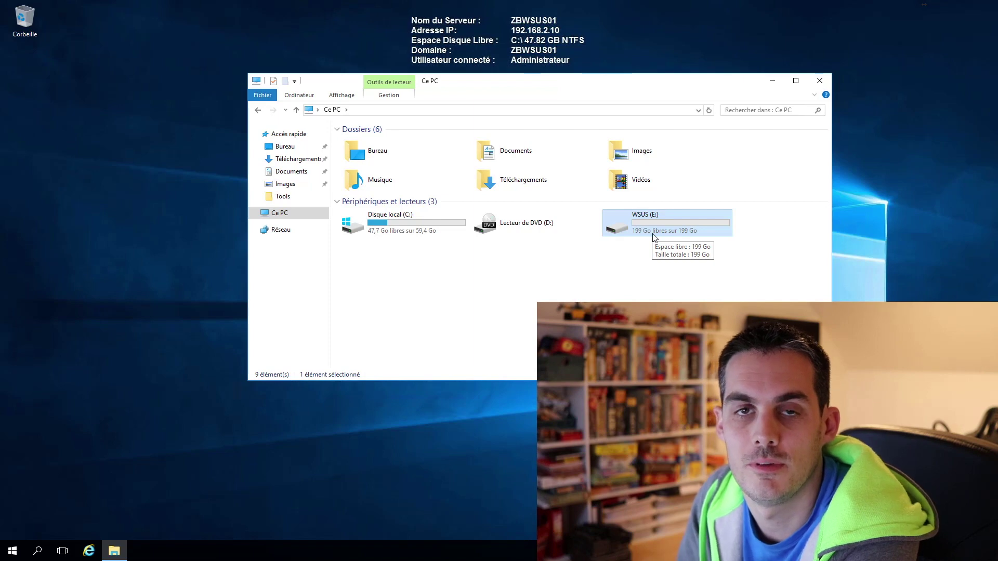
pyautogui.click(652, 275)
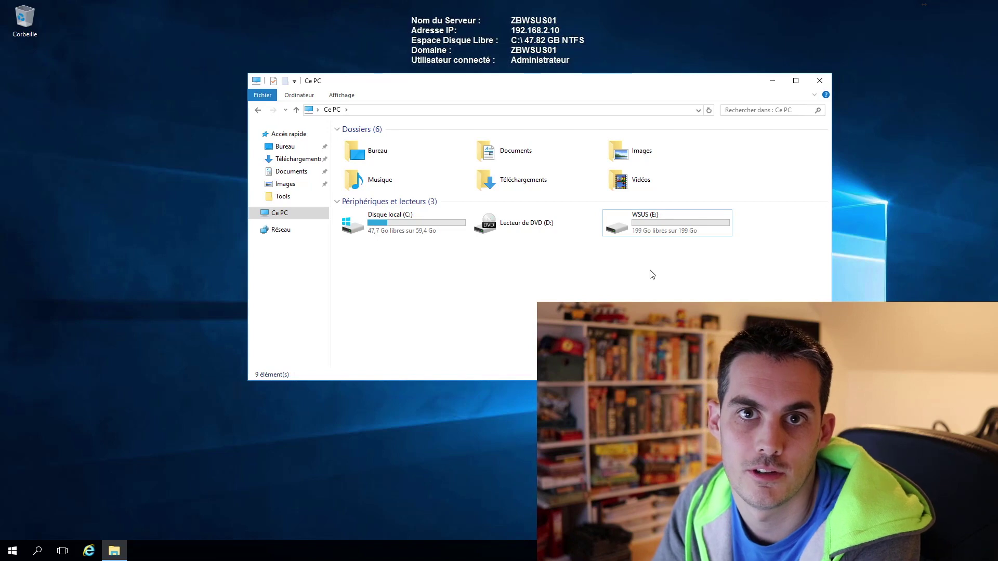
pyautogui.click(823, 81)
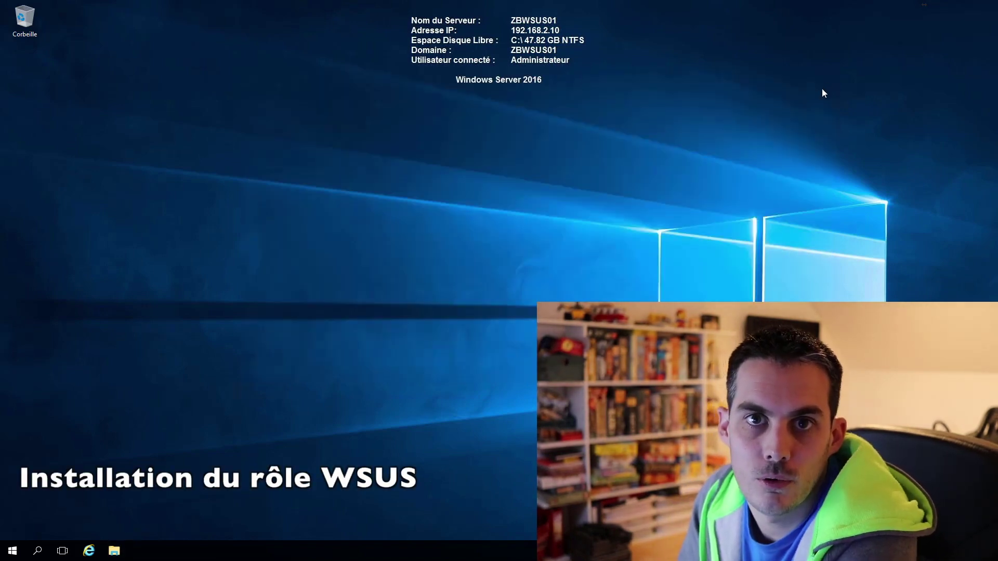
# - Switch to Server Manager and start the wizard for adding roles and features
pyautogui.click(9, 555)
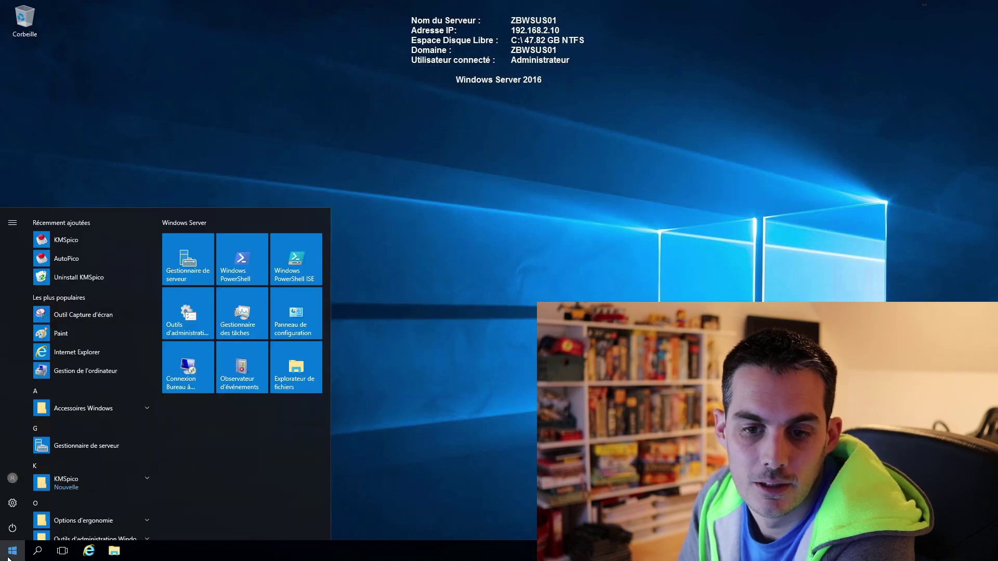
pyautogui.click(198, 276)
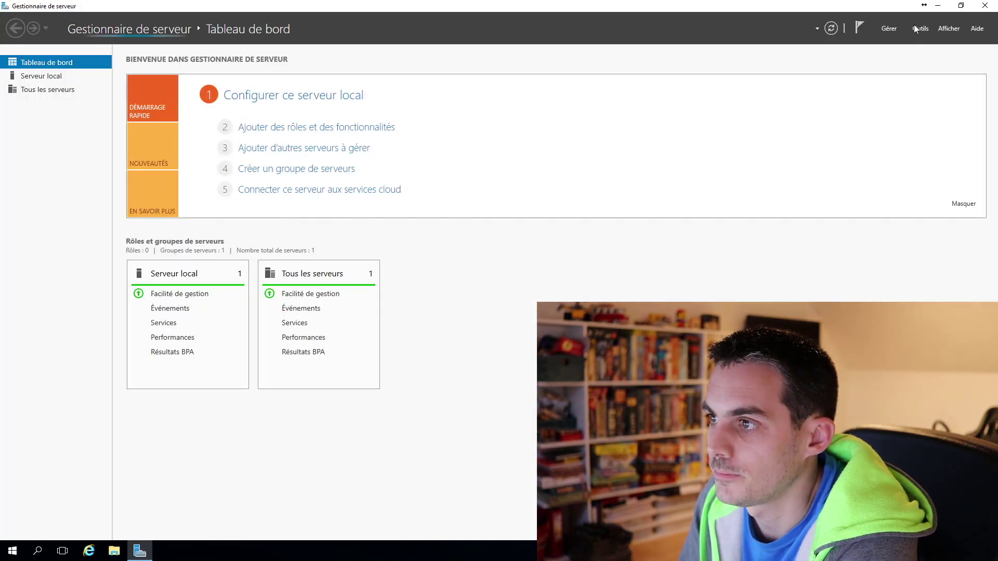
pyautogui.click(889, 28)
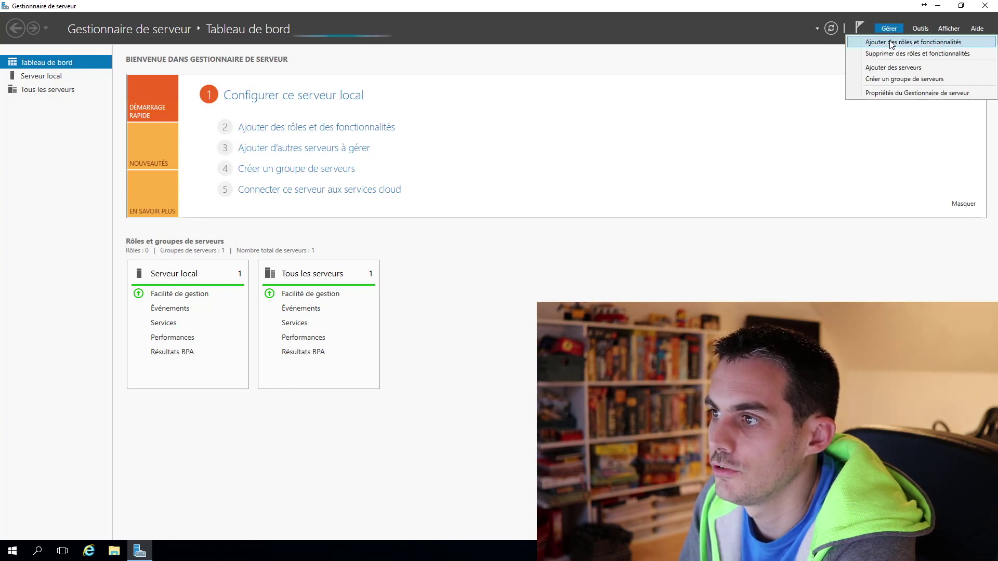
pyautogui.click(892, 43)
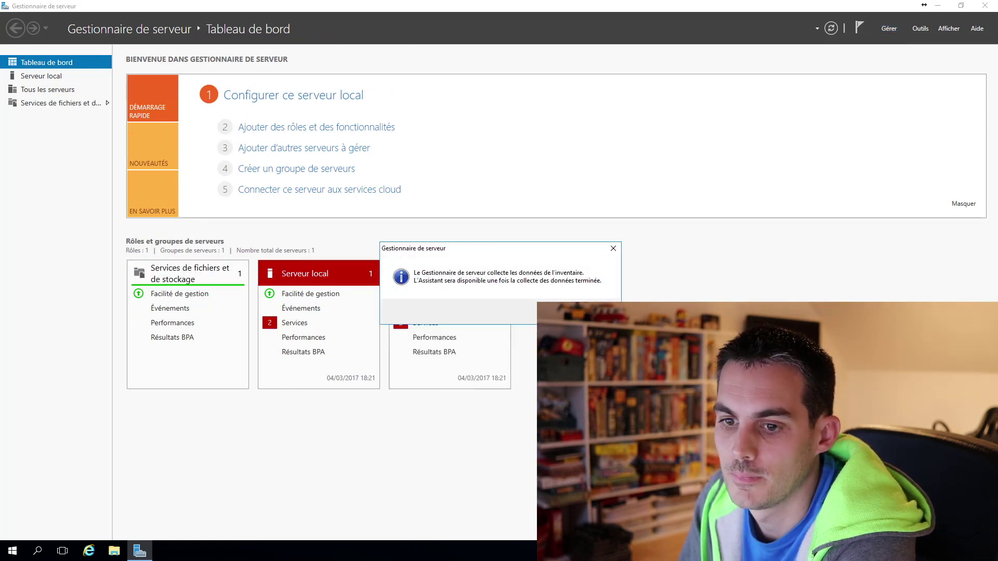
pyautogui.click(896, 32)
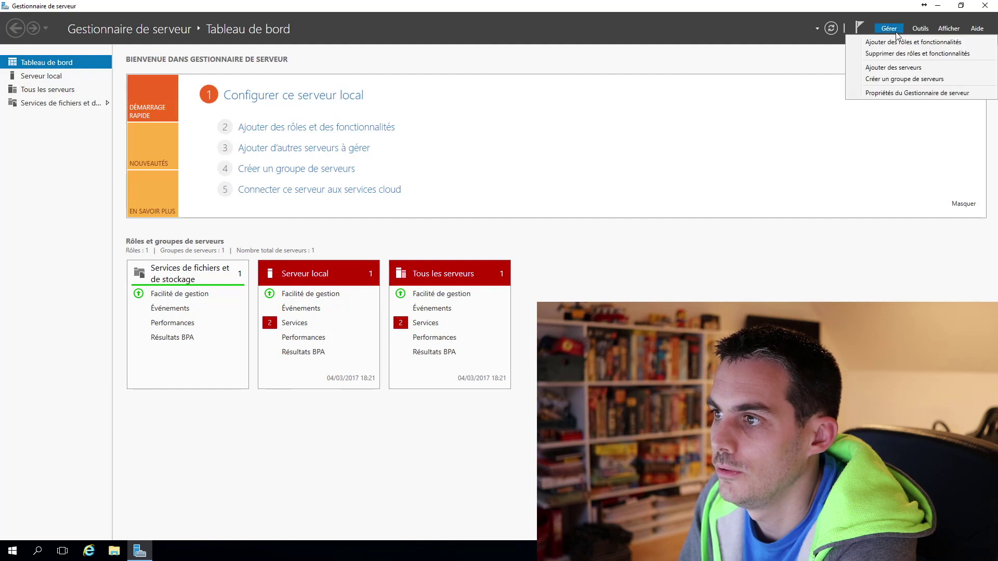
pyautogui.click(894, 43)
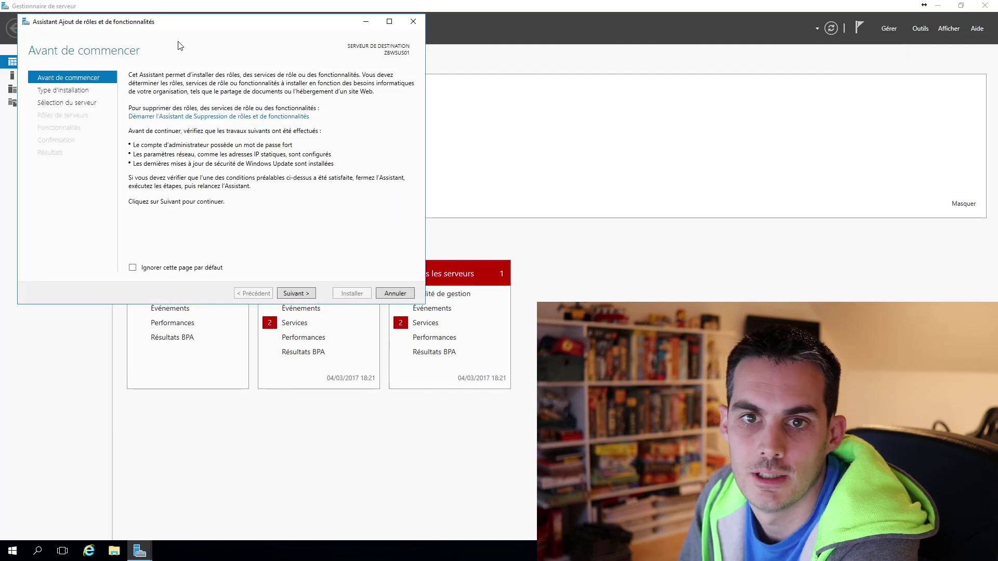
pyautogui.moveTo(188, 27); pyautogui.dragTo(524, 160)
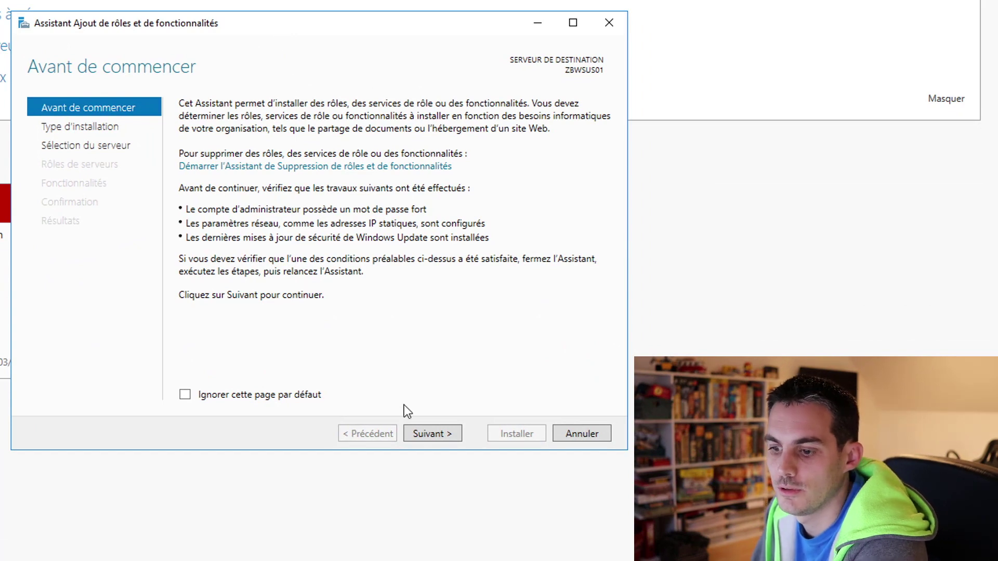
# - Choose a role-based or feature-based installation with ZBWSUS01 from the server pool as the destination server
pyautogui.click(426, 431)
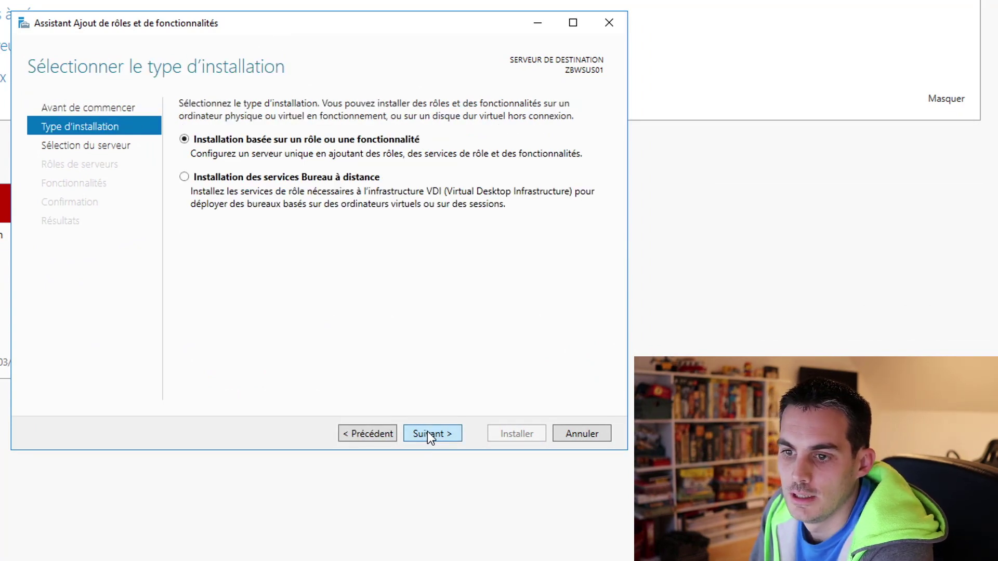
pyautogui.click(428, 434)
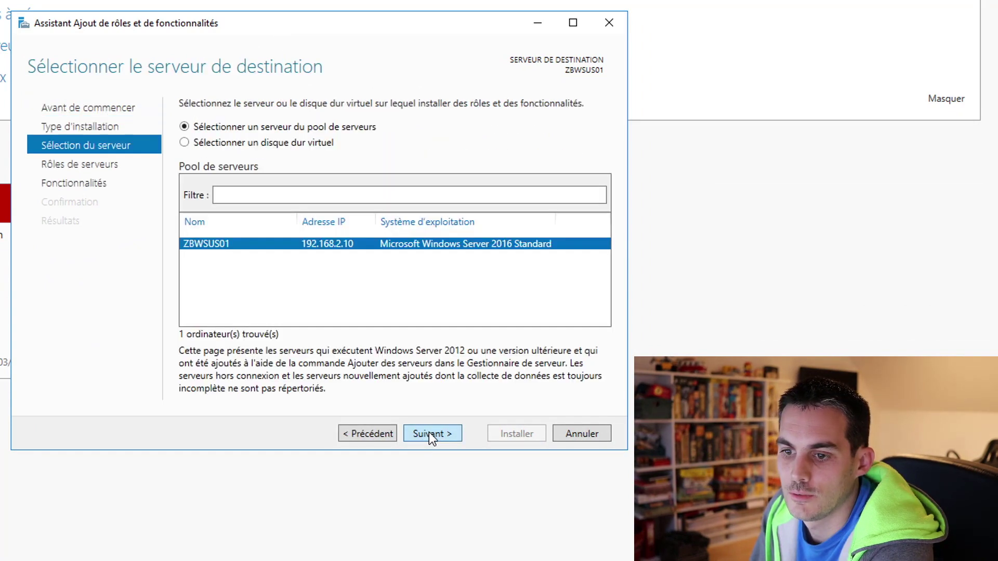
pyautogui.click(386, 434)
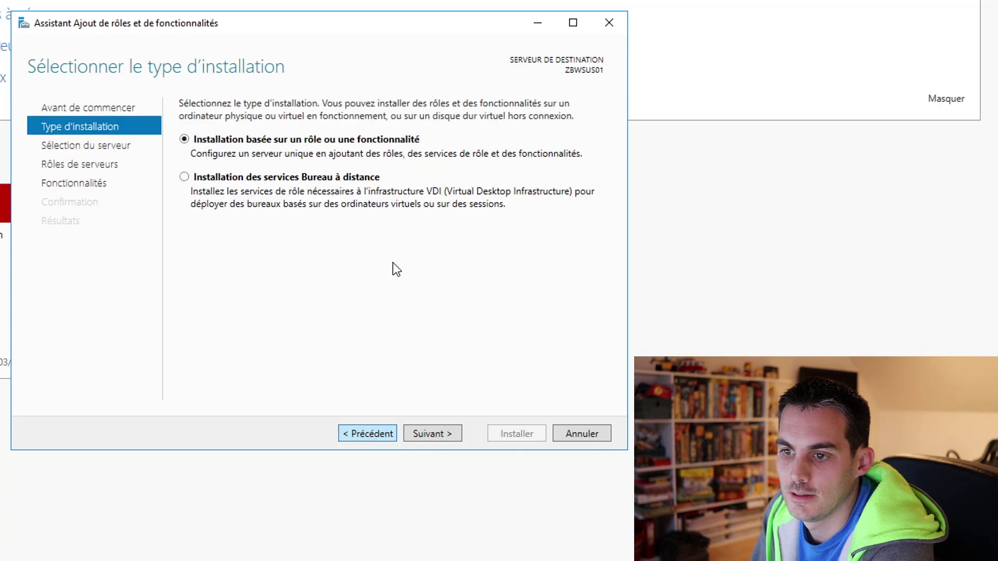
pyautogui.click(444, 435)
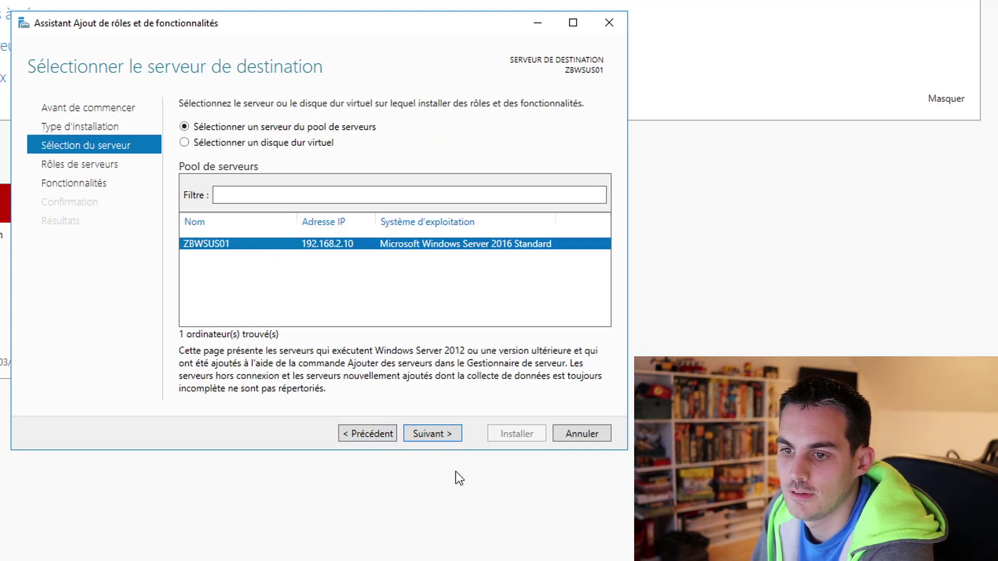
pyautogui.click(440, 433)
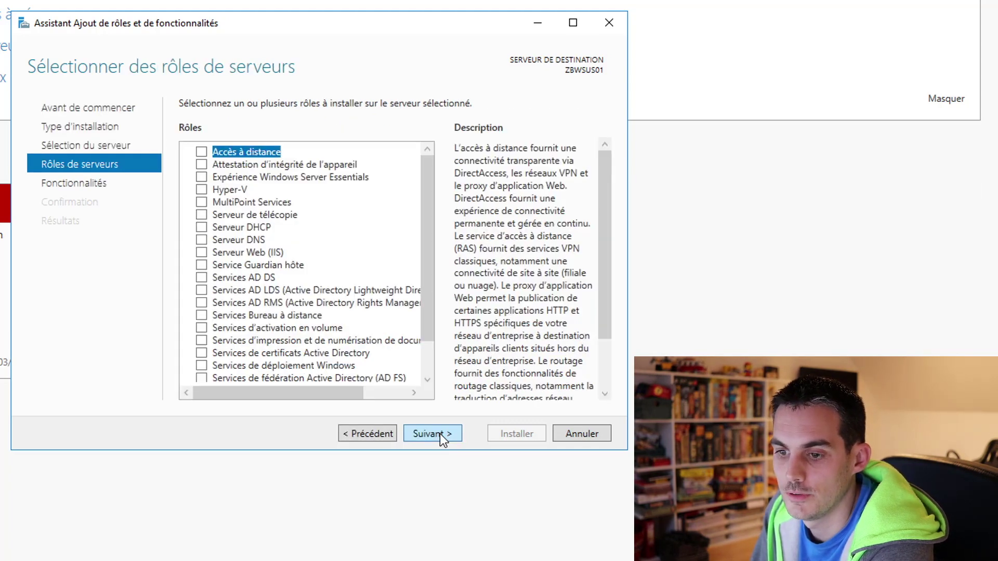
# - Add the Services WSUS (Windows Server Update Services) role with its required features and management tools, keeping the default feature selection
pyautogui.scroll(-1, 430, 241)
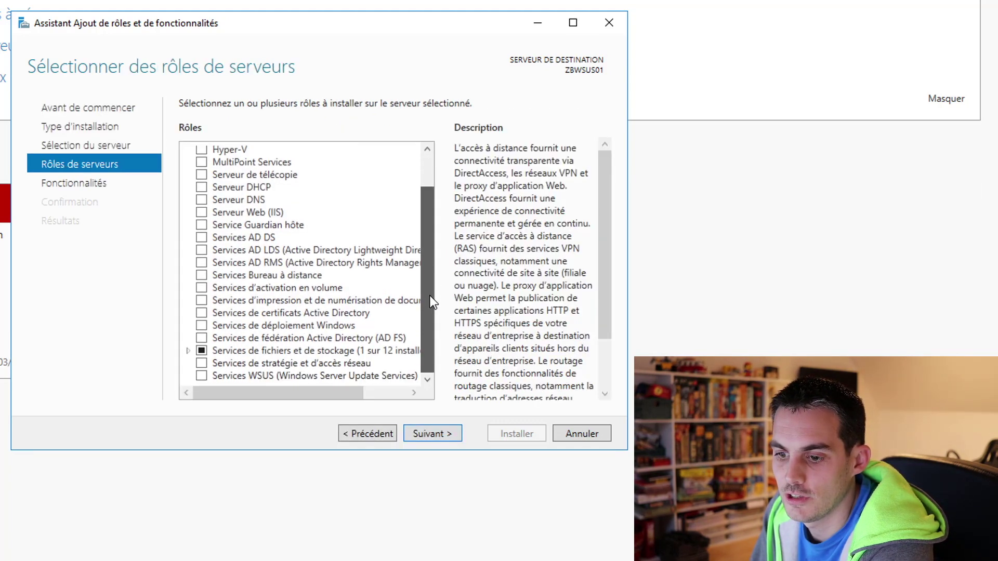
pyautogui.click(201, 376)
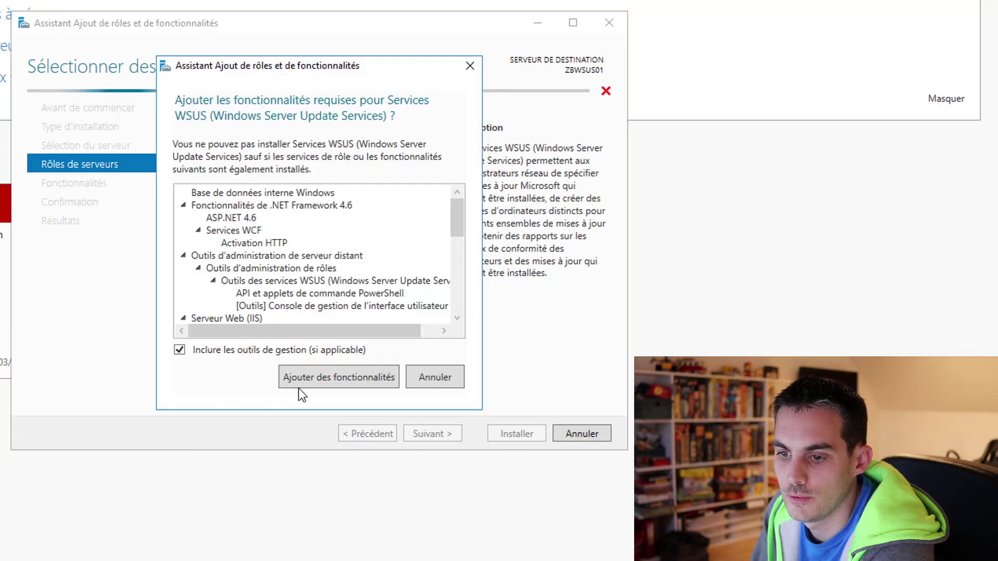
pyautogui.click(333, 382)
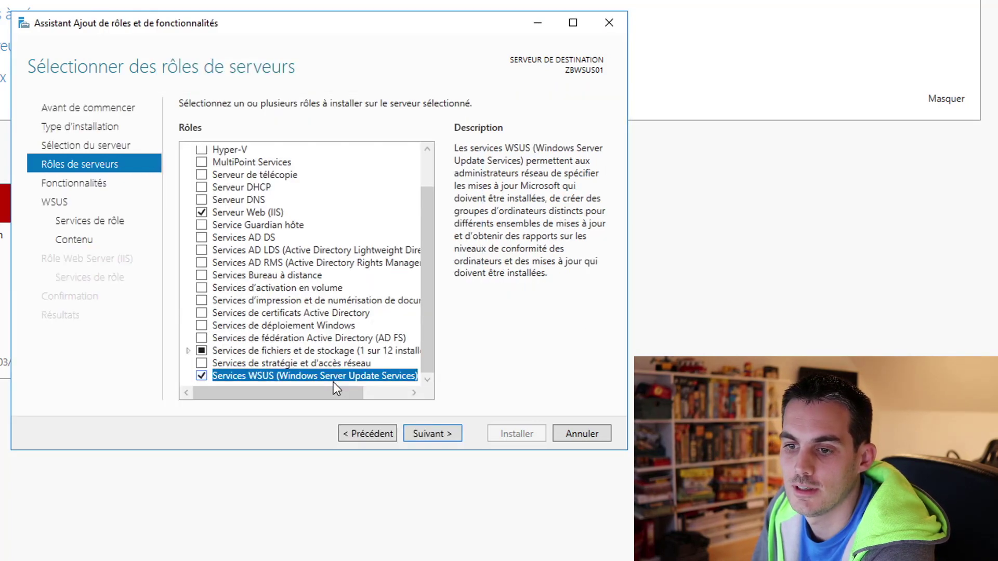
pyautogui.click(432, 436)
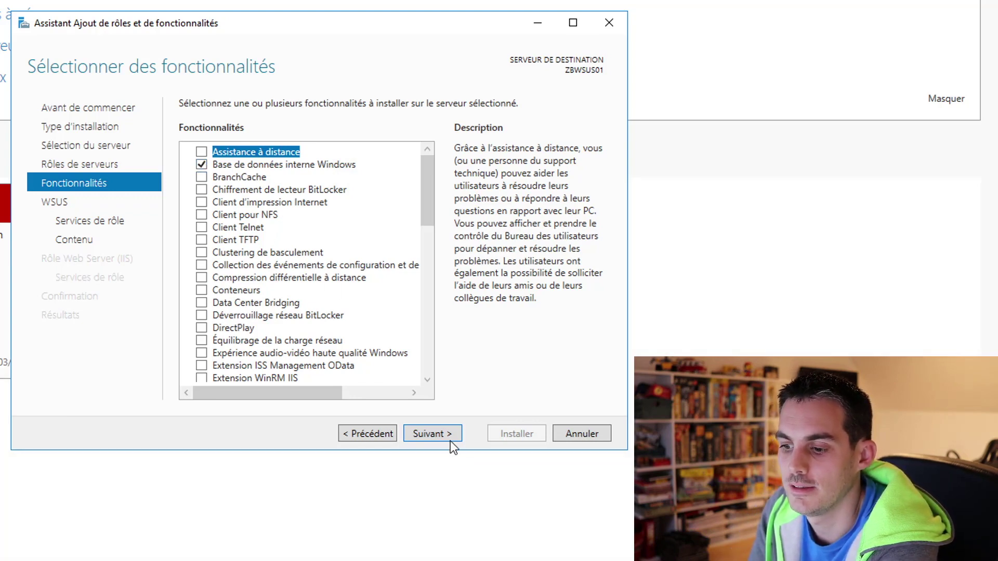
pyautogui.click(435, 434)
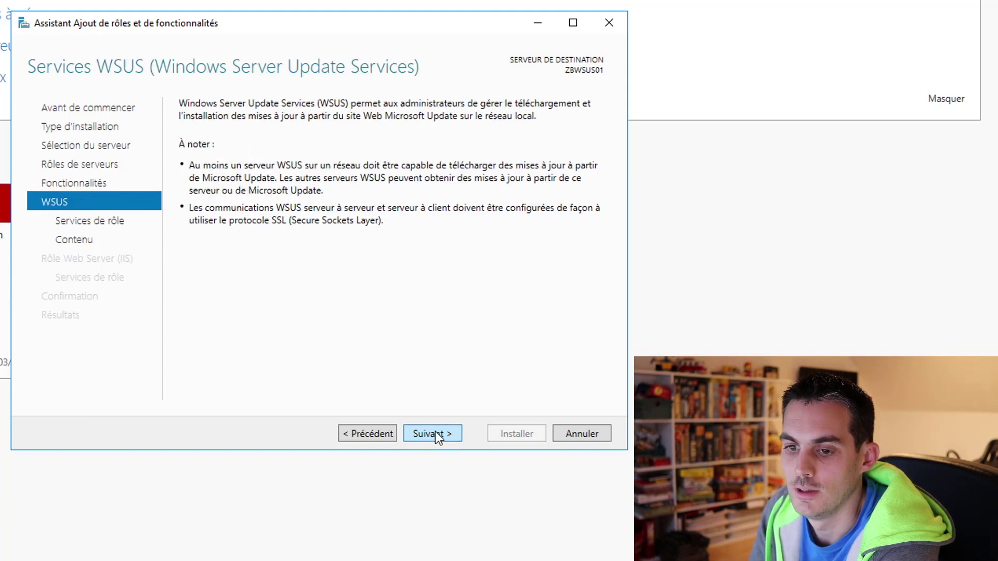
pyautogui.click(435, 434)
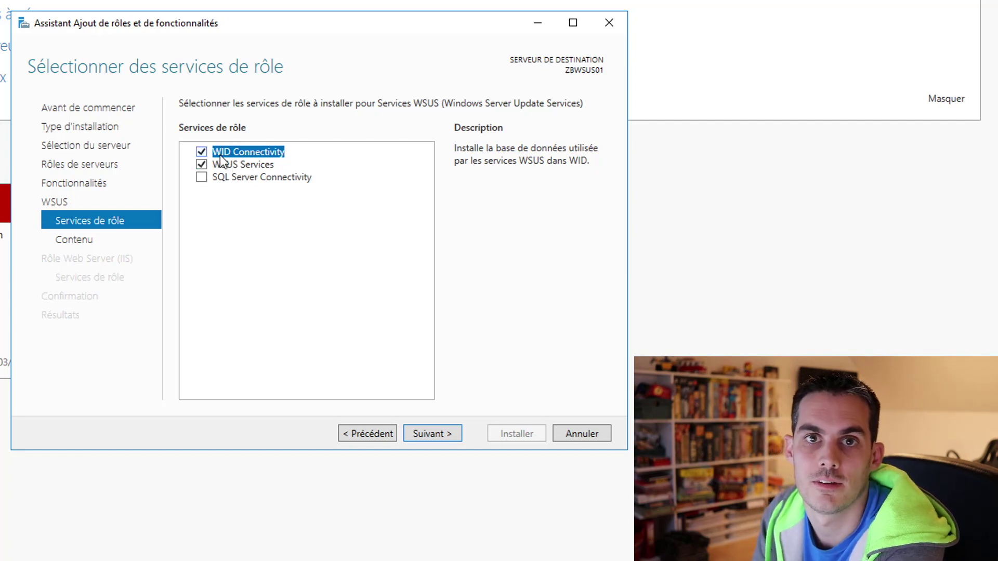
# - Try SQL Server Connectivity in place of WID Connectivity among the WSUS role services, and restore WID Connectivity
pyautogui.click(207, 176)
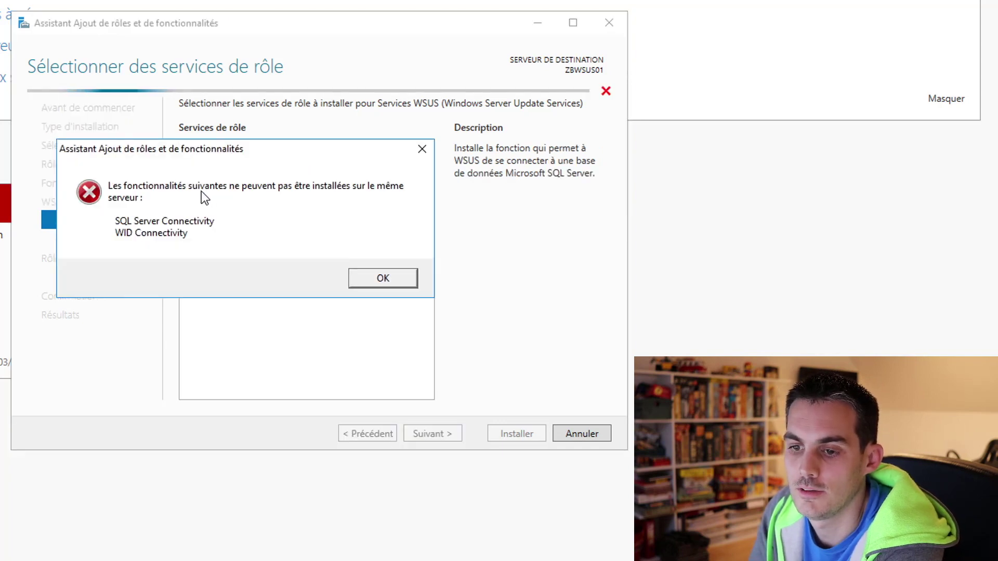
pyautogui.click(391, 276)
pyautogui.click(202, 151)
pyautogui.click(201, 177)
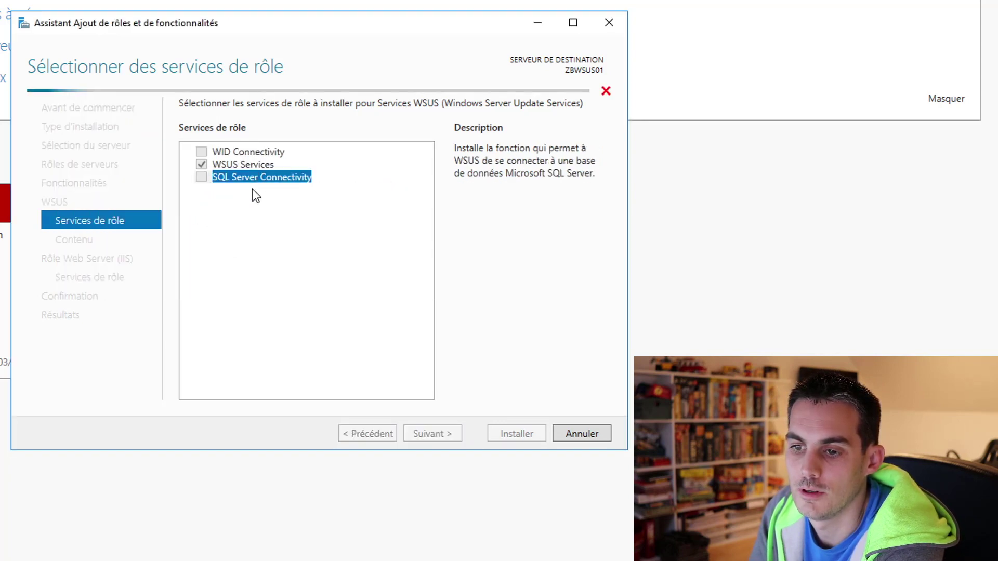
pyautogui.click(202, 178)
pyautogui.click(202, 152)
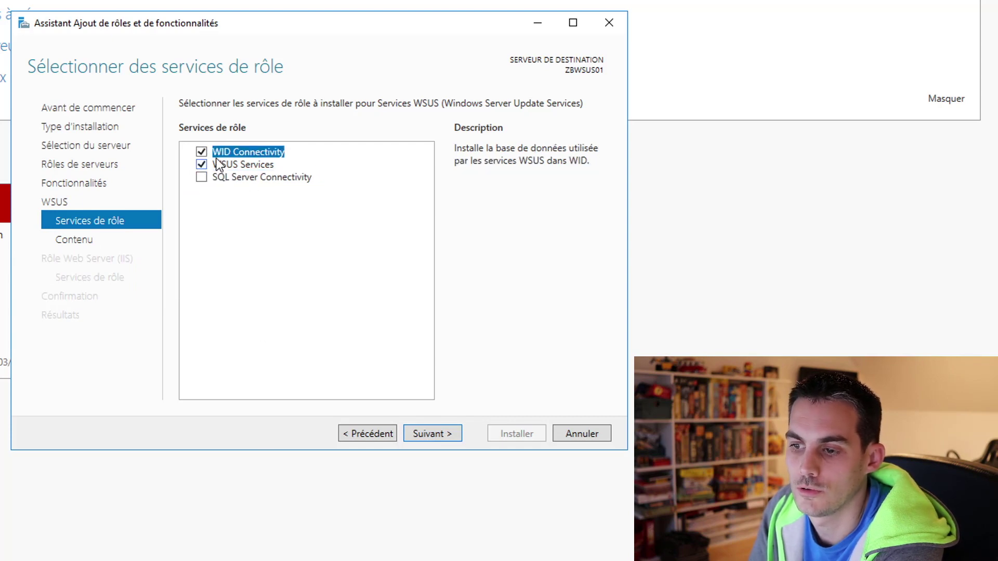
# - Accept the WSUS role services and store the updates locally in E:\WSUS
pyautogui.click(426, 434)
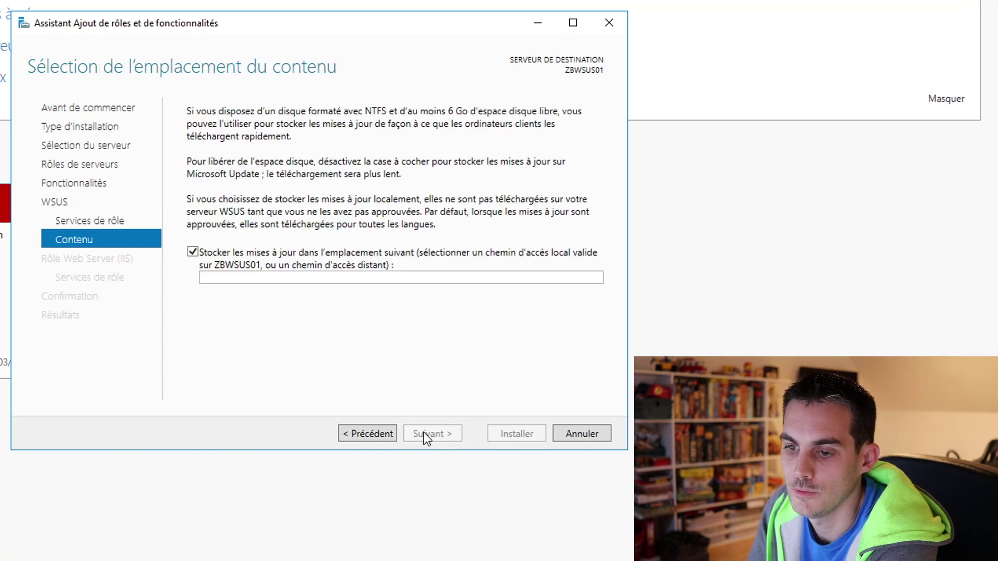
pyautogui.click(259, 278)
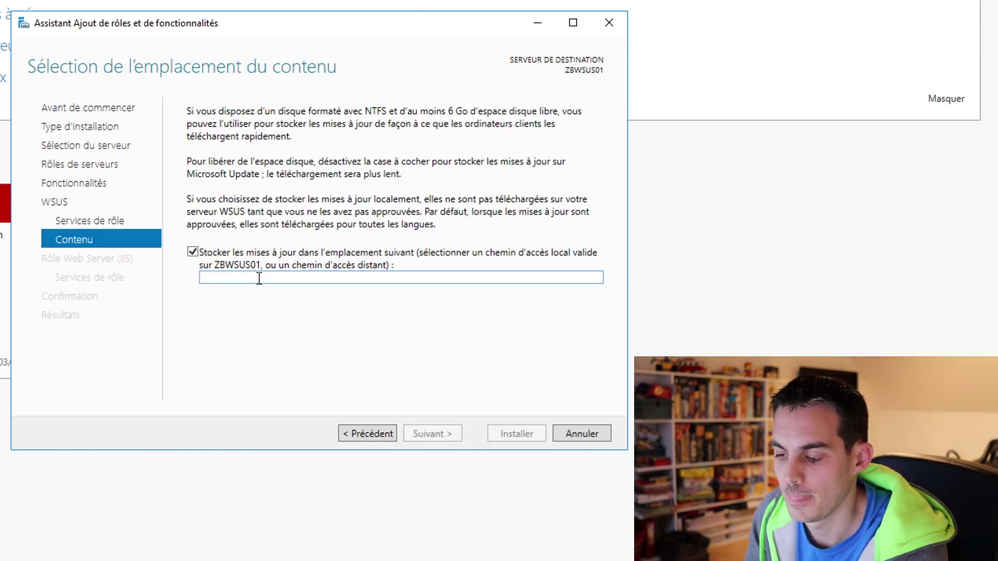
pyautogui.write('E:\\')
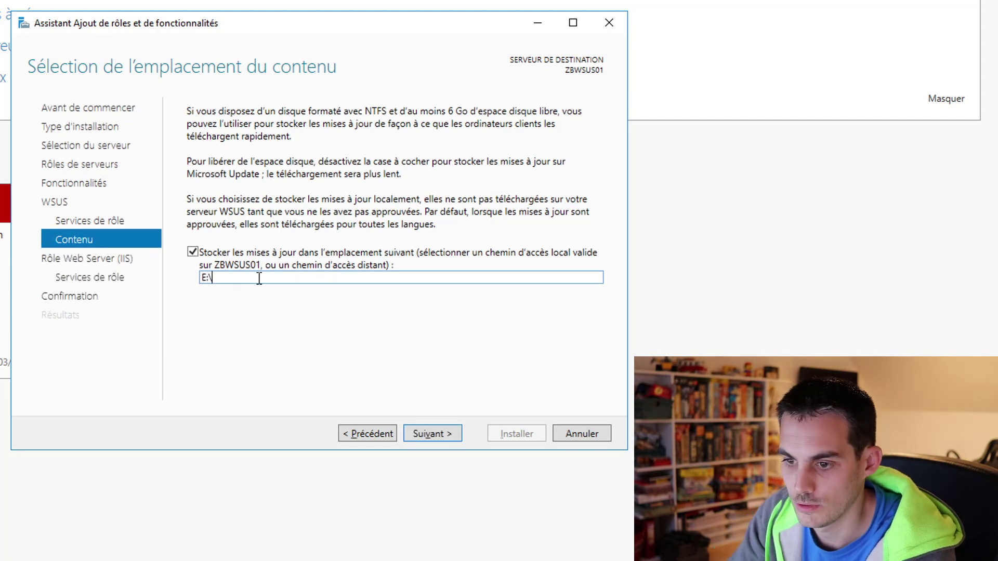
pyautogui.write('WSUS')
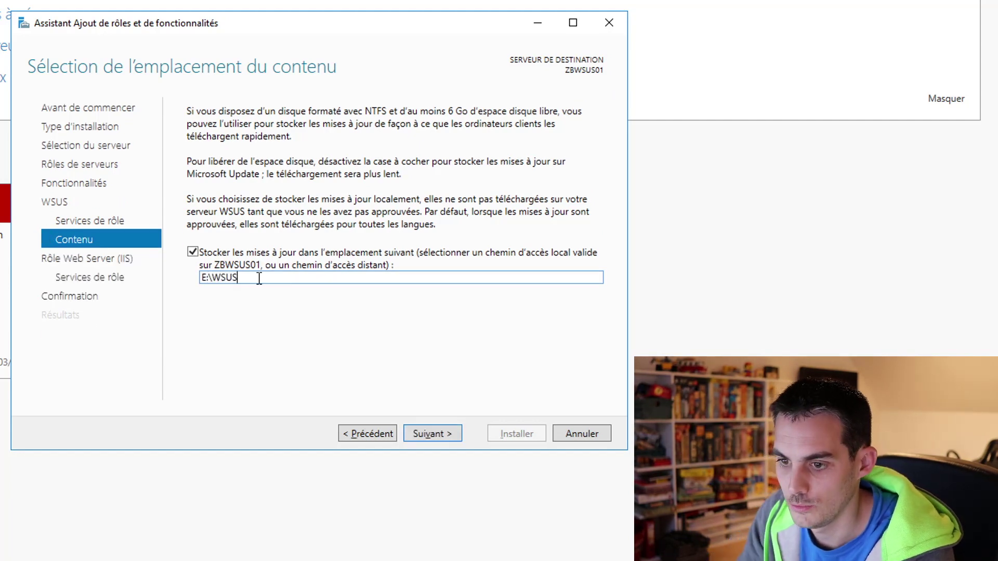
pyautogui.click(430, 433)
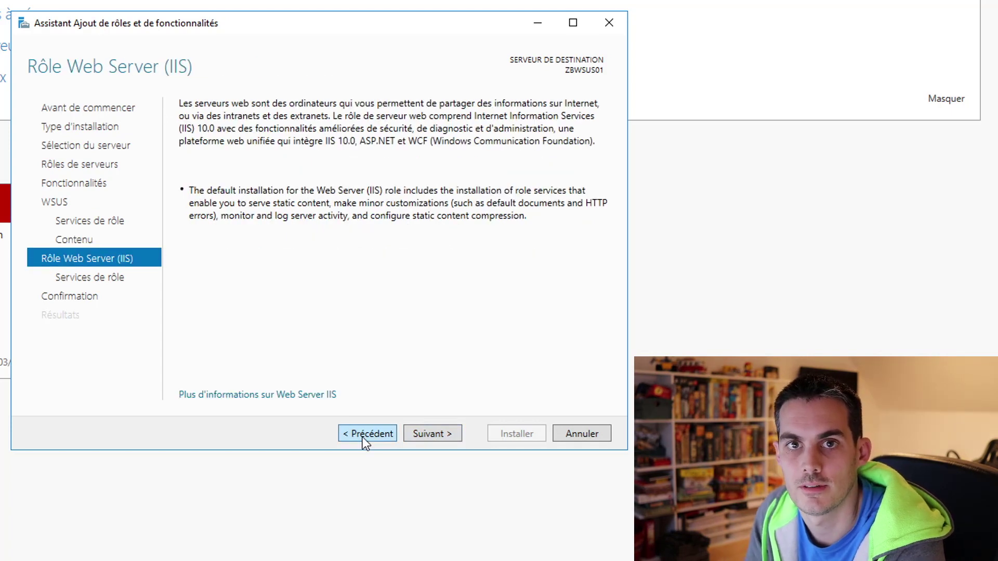
# - Accept the default Web Server (IIS) role services, install the selected roles and features, and close the wizard
pyautogui.click(439, 444)
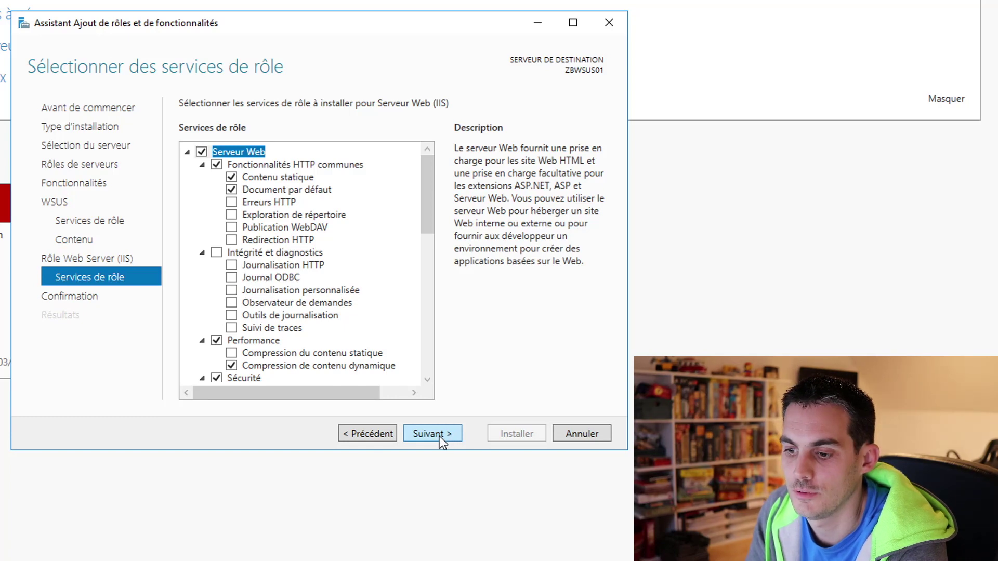
pyautogui.click(440, 435)
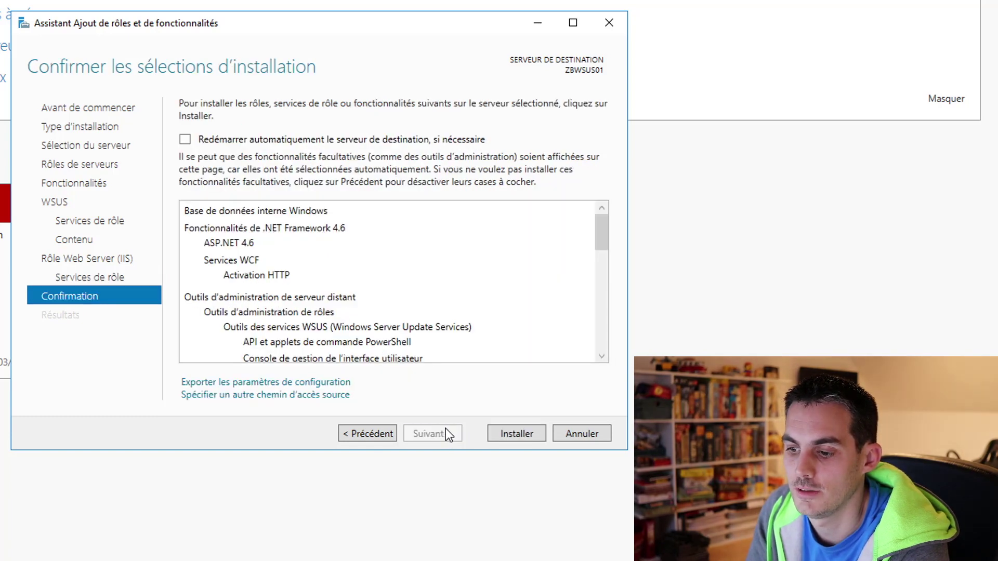
pyautogui.click(532, 432)
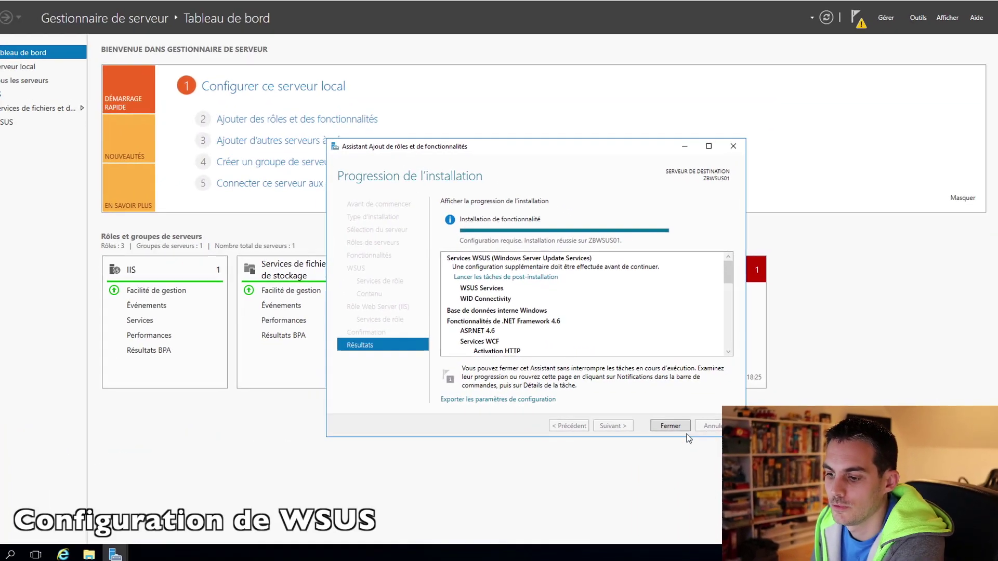
pyautogui.click(552, 432)
# - Launch the WSUS post-installation tasks for the server and open the Windows Server Update Services configuration assistant
pyautogui.click(862, 29)
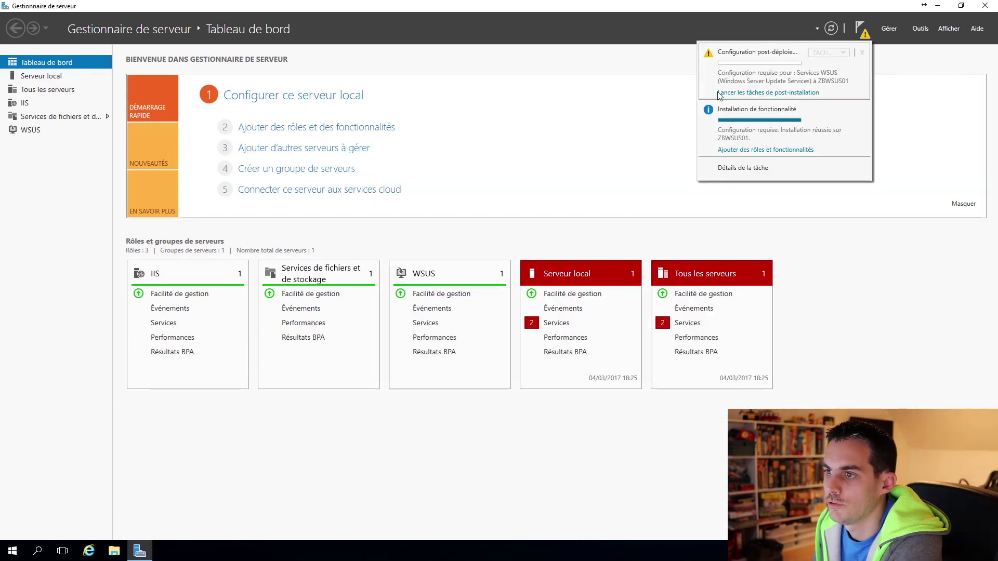
pyautogui.click(770, 94)
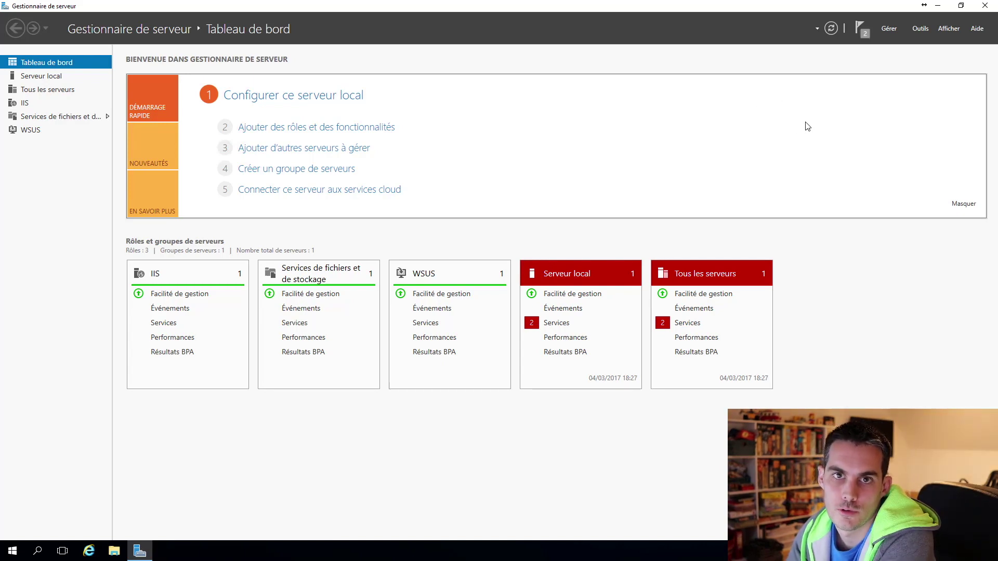
pyautogui.click(924, 32)
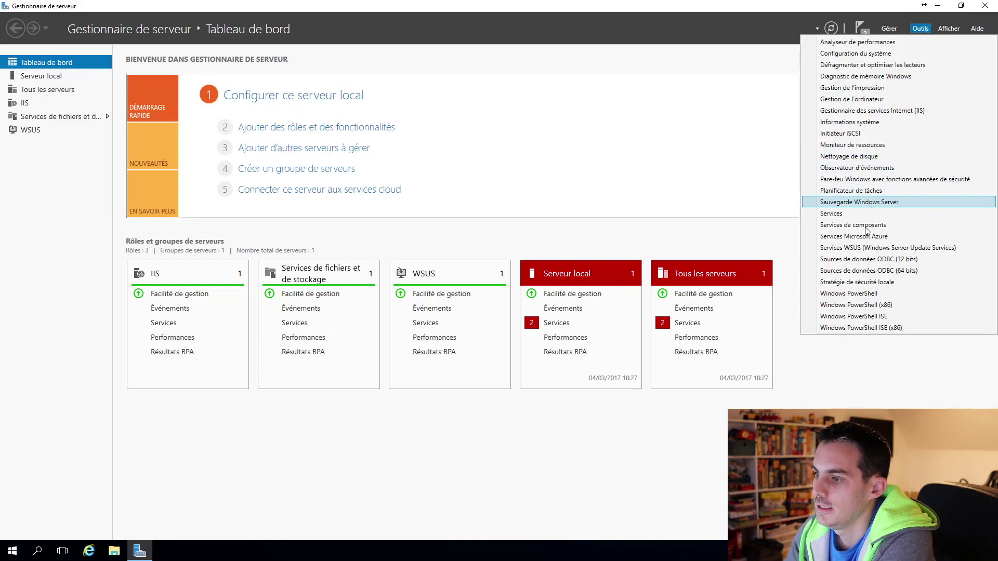
pyautogui.click(878, 251)
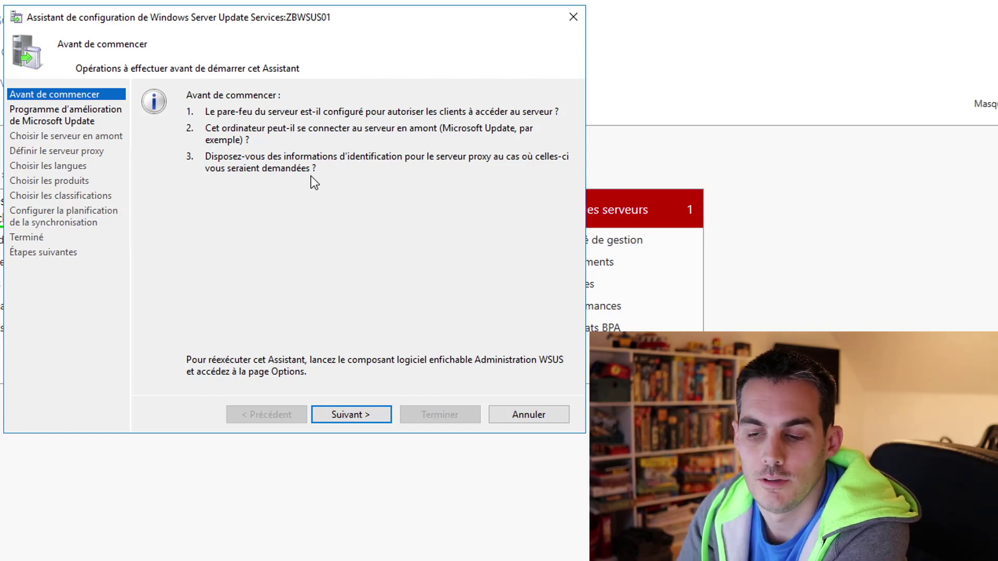
# - Decline the Microsoft Update improvement programme and choose to synchronize updates from Microsoft Update
pyautogui.click(331, 416)
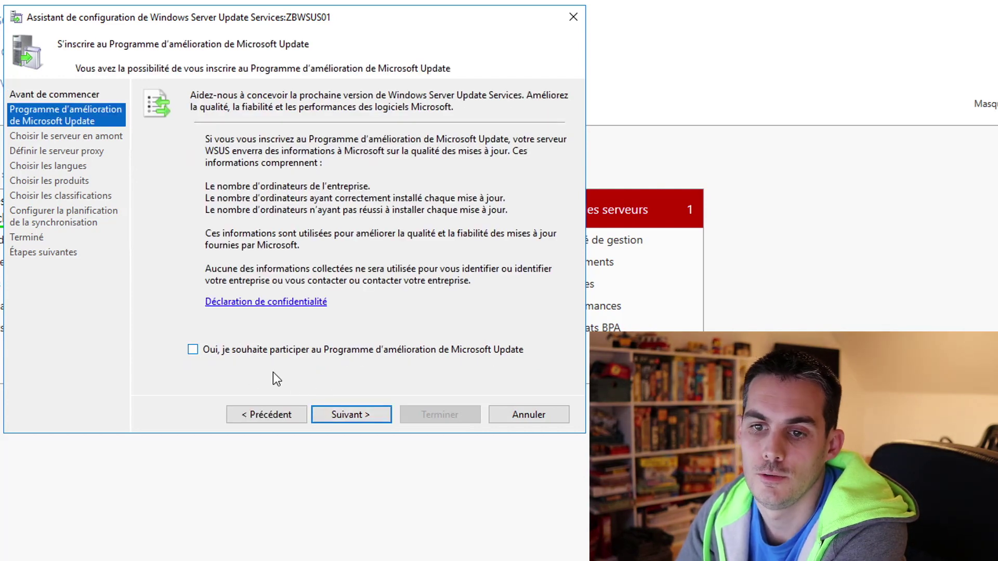
pyautogui.click(342, 411)
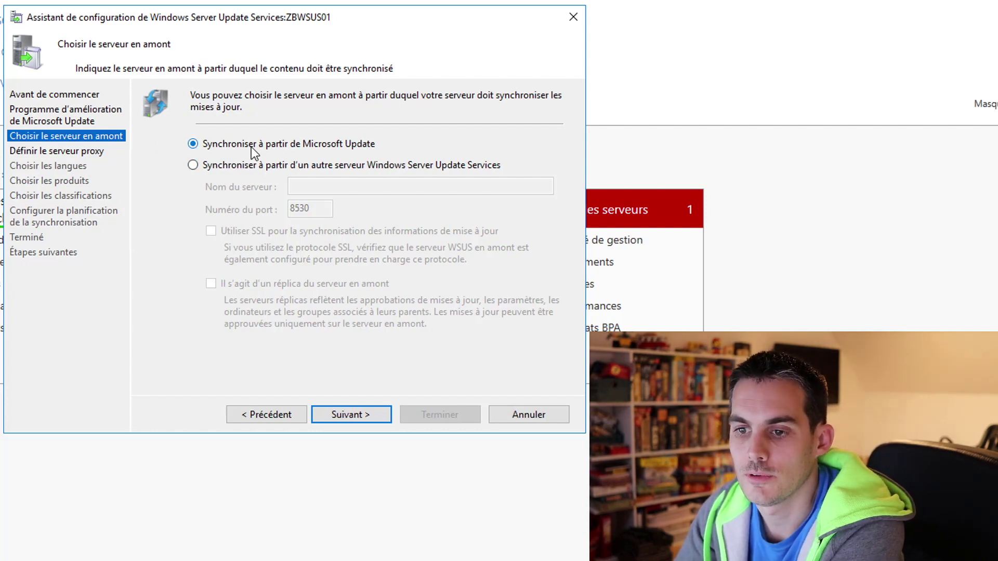
pyautogui.click(316, 165)
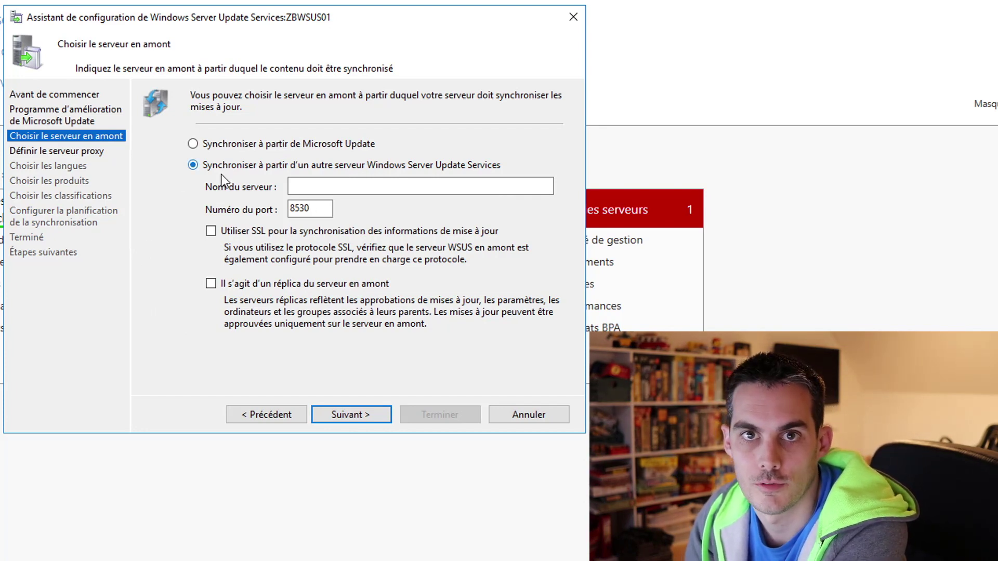
pyautogui.click(243, 149)
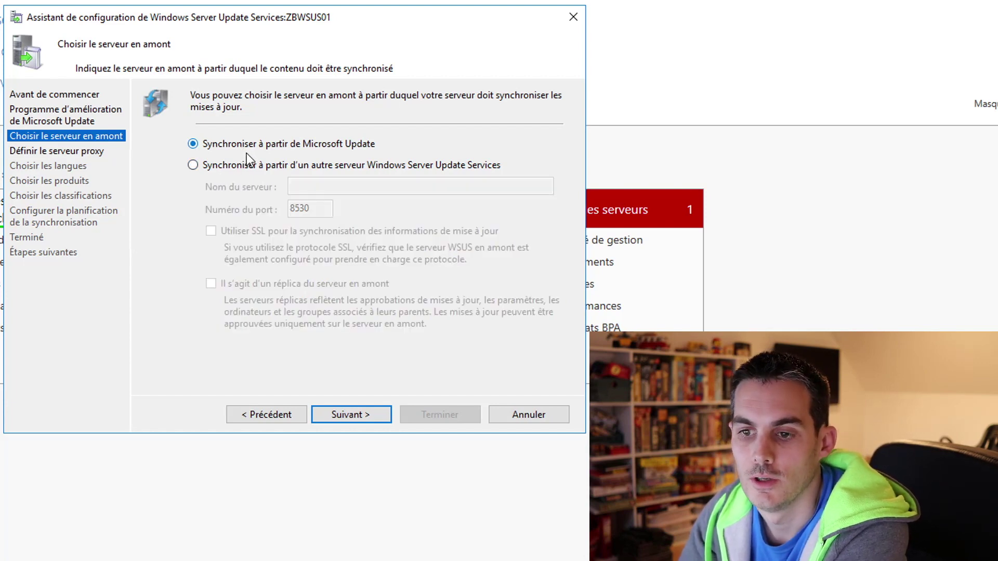
pyautogui.click(205, 147)
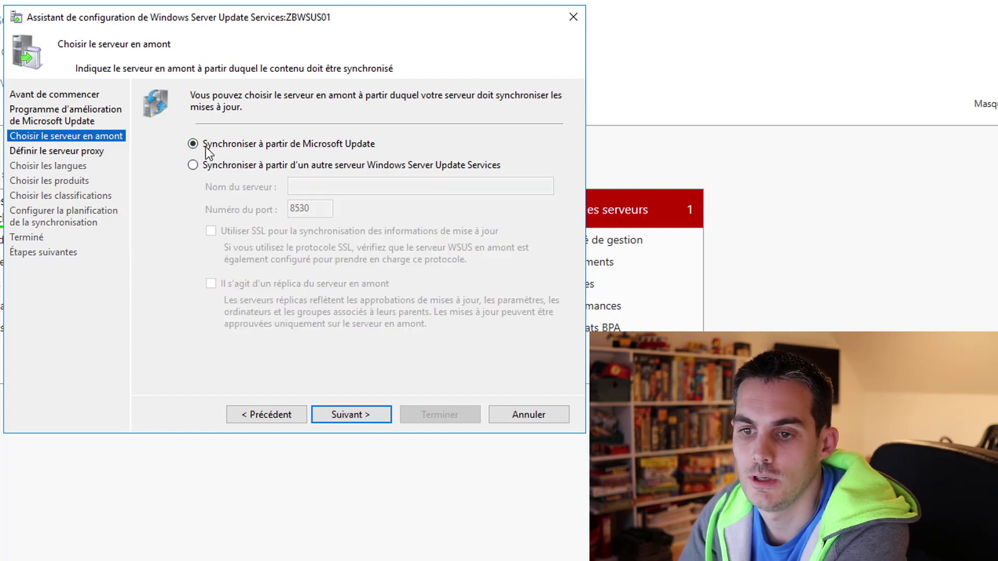
pyautogui.click(366, 415)
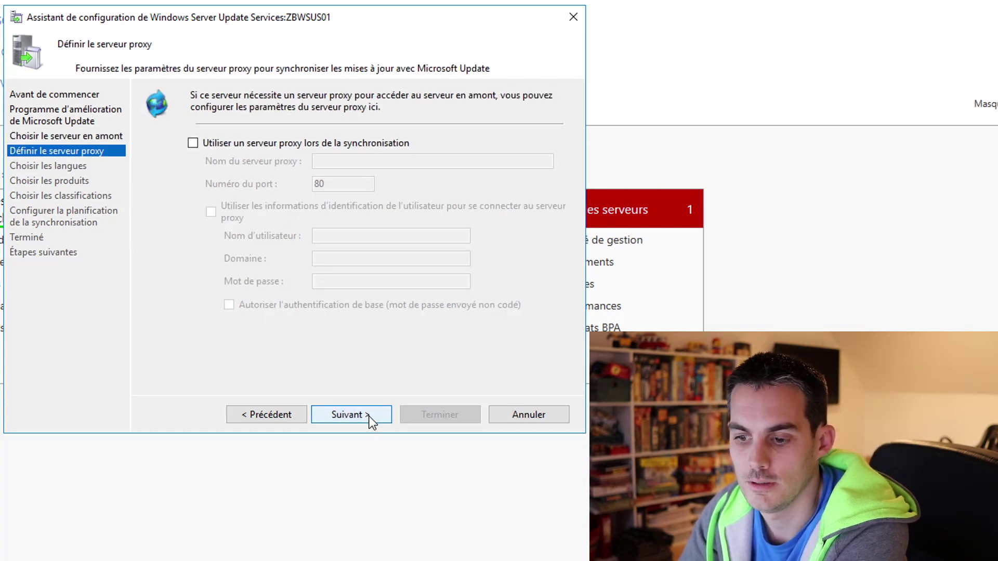
# - Continue without a proxy server and start the connection to download the update information from Microsoft Update
pyautogui.click(368, 416)
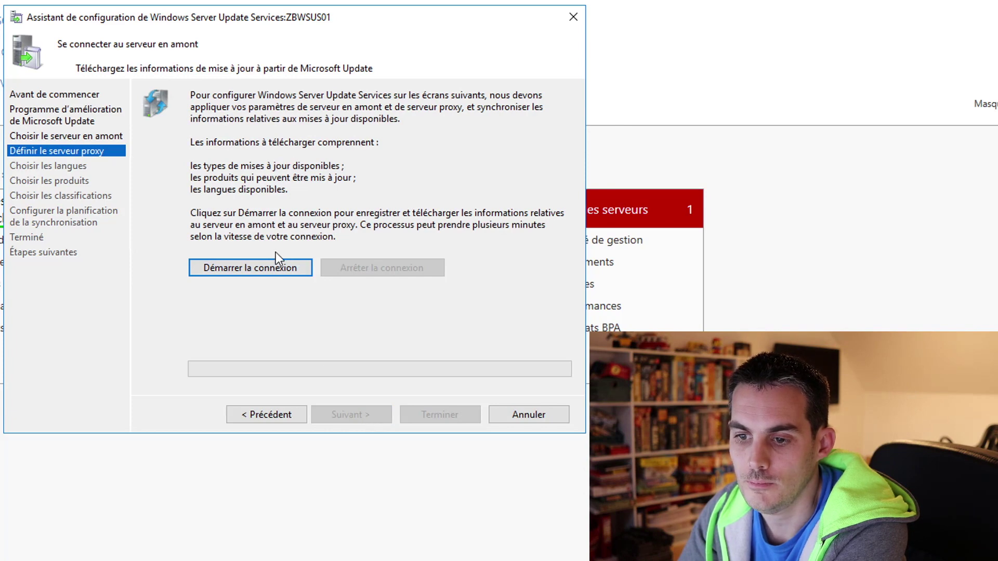
pyautogui.click(257, 262)
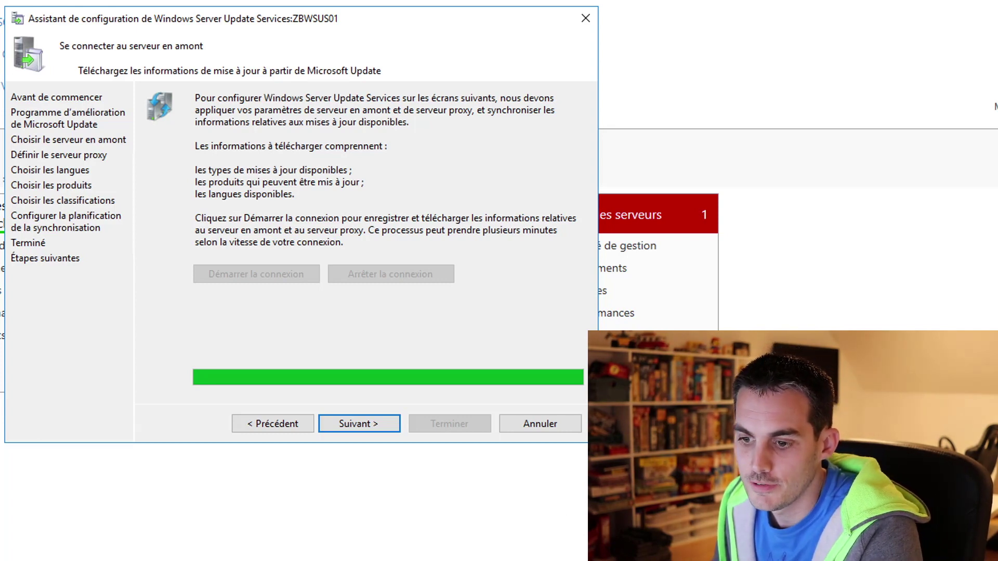
pyautogui.click(379, 422)
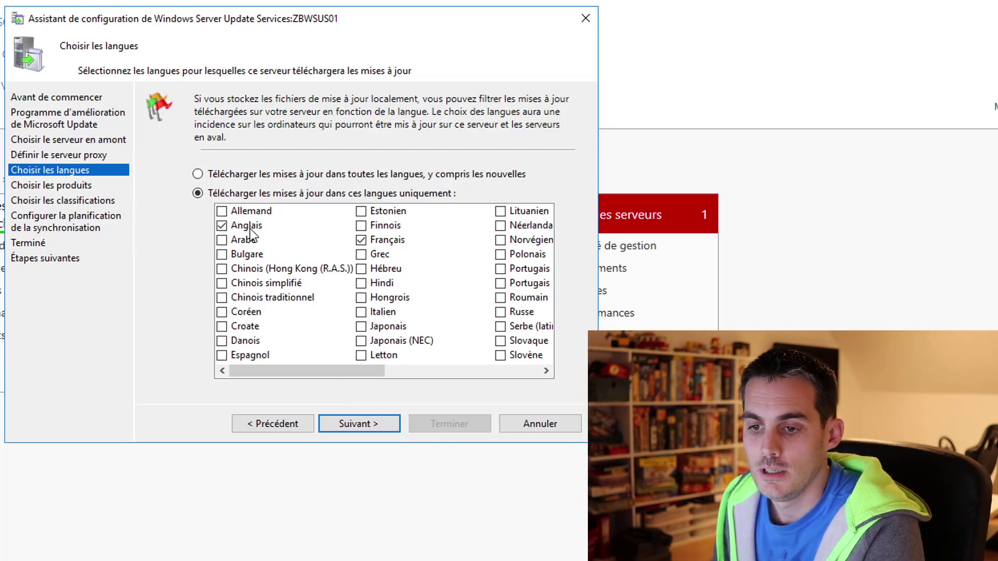
# - Keep update downloads limited to Anglais and Français and proceed to the product selection
pyautogui.moveTo(327, 371)
pyautogui.mouseDown()
pyautogui.moveTo(423, 373)
pyautogui.moveTo(313, 380)
pyautogui.mouseUp()
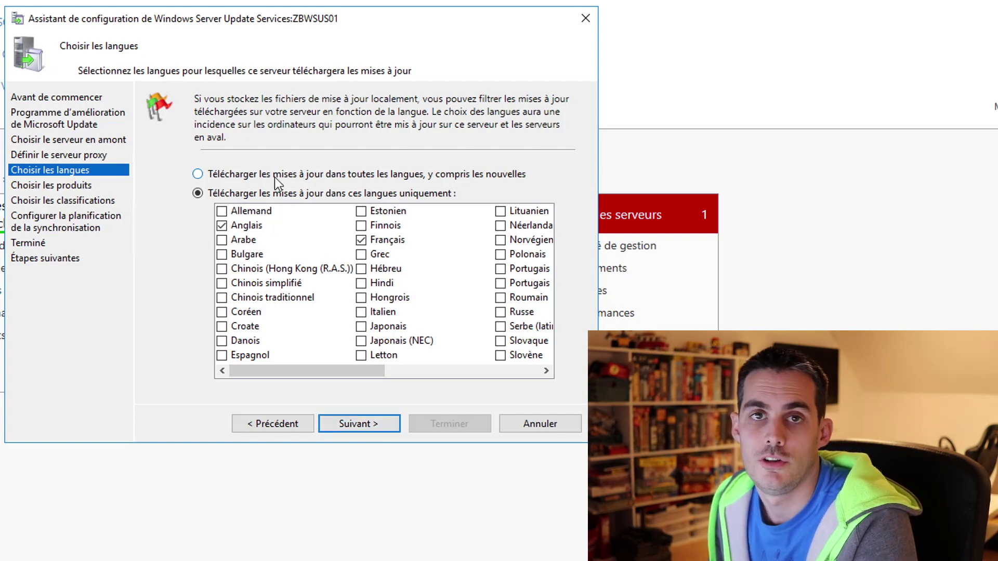
pyautogui.click(374, 423)
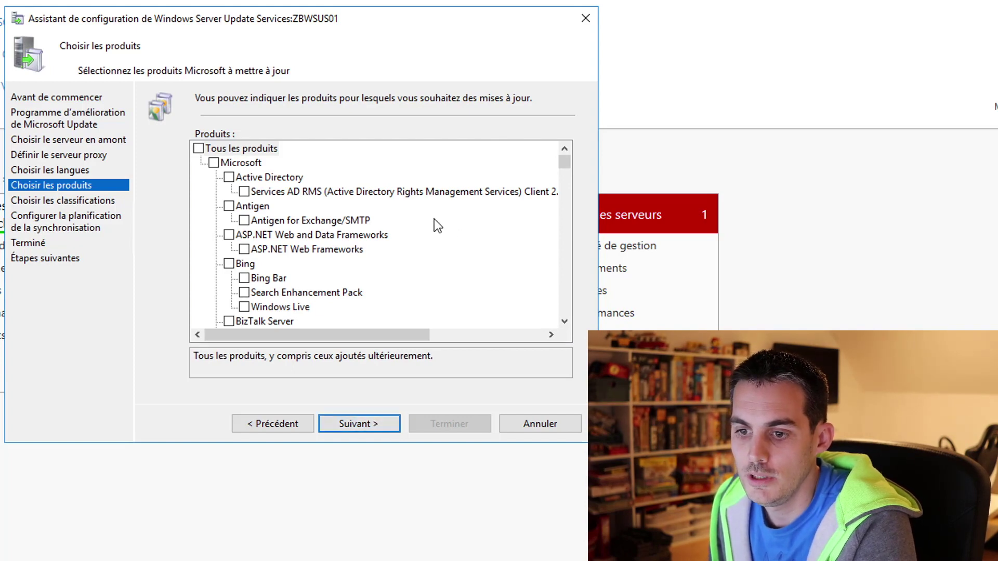
# - Deselect the entire Windows product group, including all its child products
pyautogui.scroll(-1, 434, 225)
pyautogui.moveTo(564, 170); pyautogui.dragTo(556, 277)
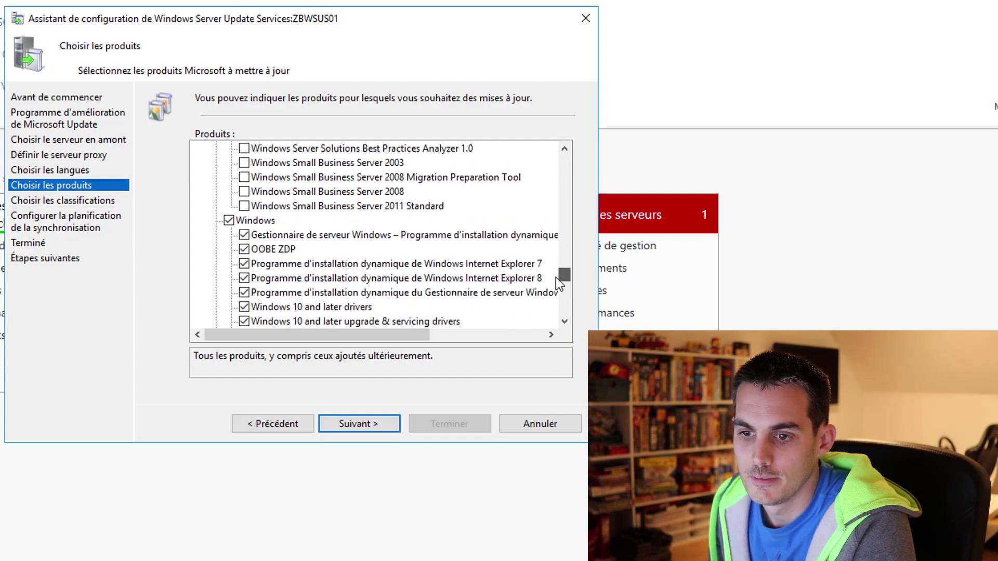
pyautogui.click(229, 220)
pyautogui.scroll(-1, 331, 285)
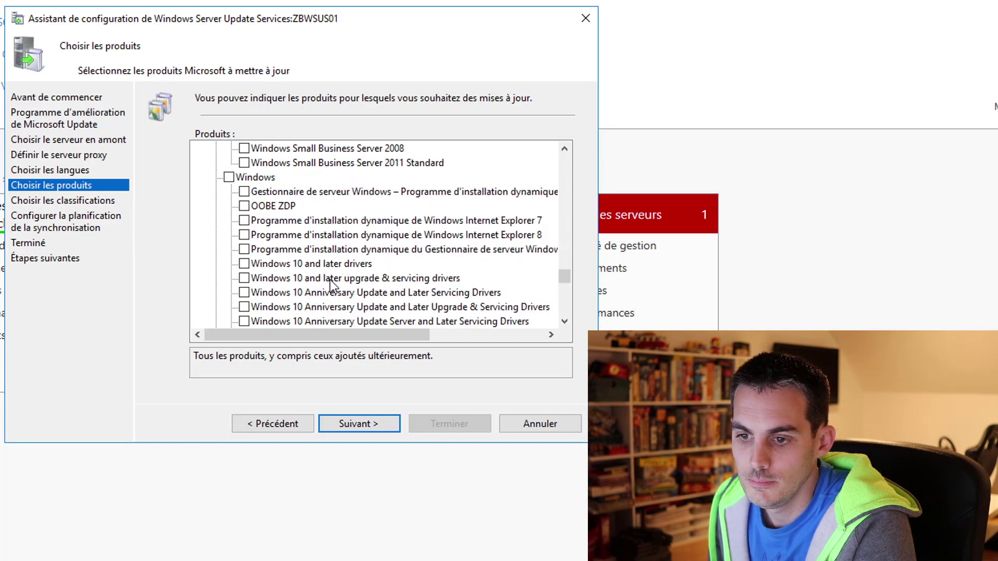
# - Select the five Windows 10 driver products, from Windows 10 and later drivers through Windows 10 Anniversary Update Server and Later Servicing Drivers
pyautogui.click(244, 264)
pyautogui.click(244, 278)
pyautogui.click(244, 292)
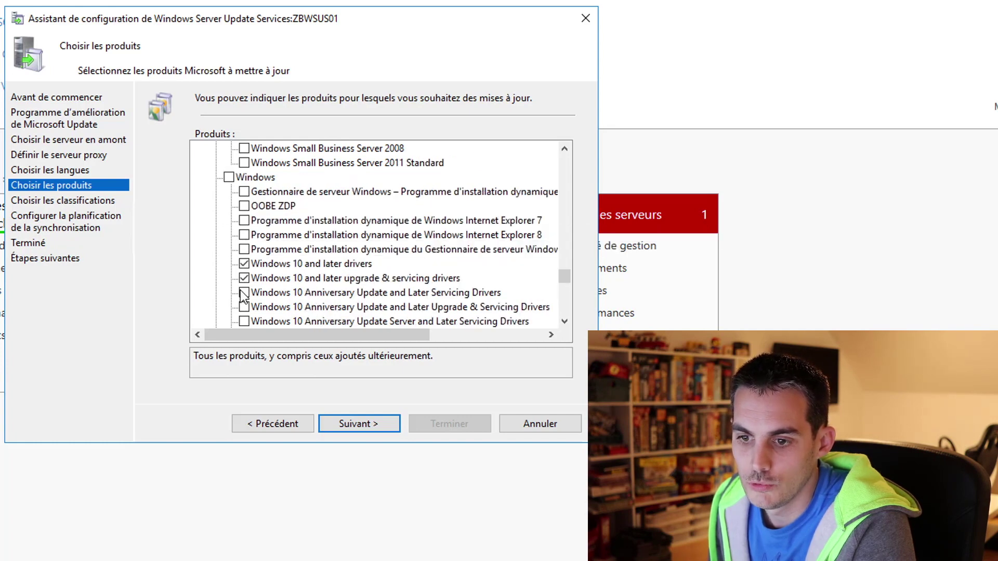
pyautogui.click(245, 307)
pyautogui.click(244, 321)
pyautogui.scroll(-2, 295, 311)
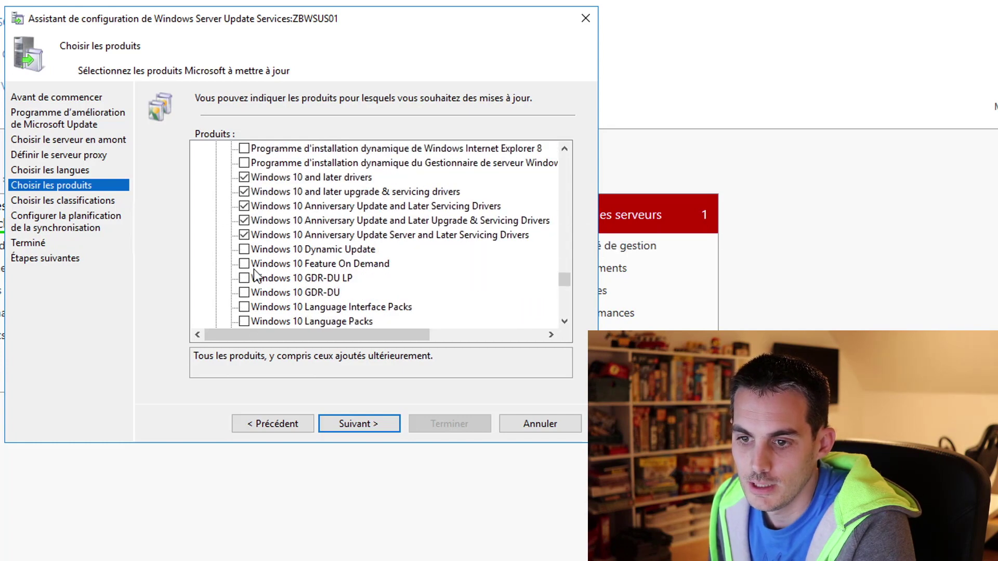
# - Select the remaining Windows 10 products, from Windows 10 Dynamic Update through Windows 10 itself, including the language packs and LTSB
pyautogui.click(244, 250)
pyautogui.click(245, 263)
pyautogui.click(245, 278)
pyautogui.click(245, 293)
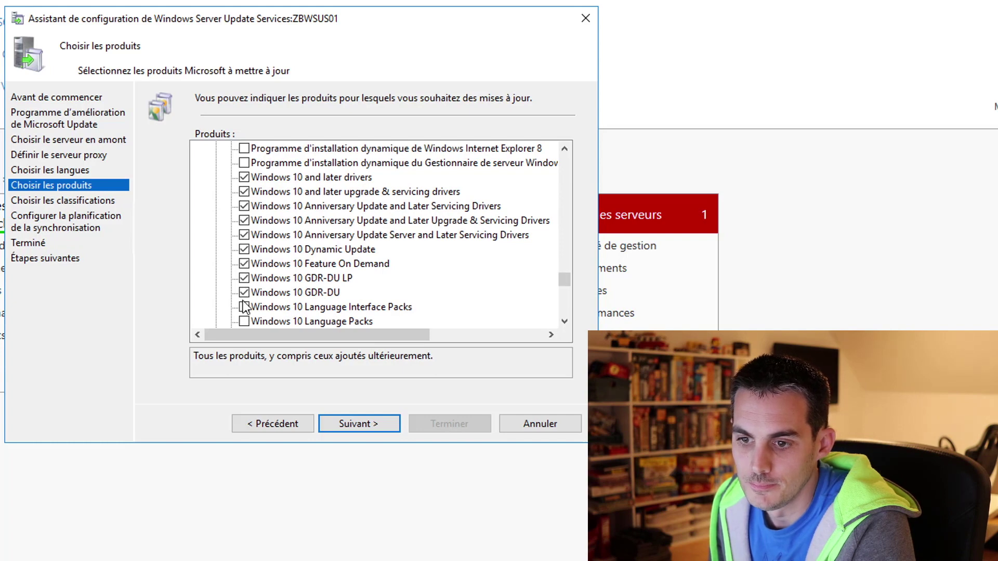
pyautogui.click(244, 307)
pyautogui.click(245, 322)
pyautogui.scroll(-2, 273, 288)
pyautogui.click(245, 249)
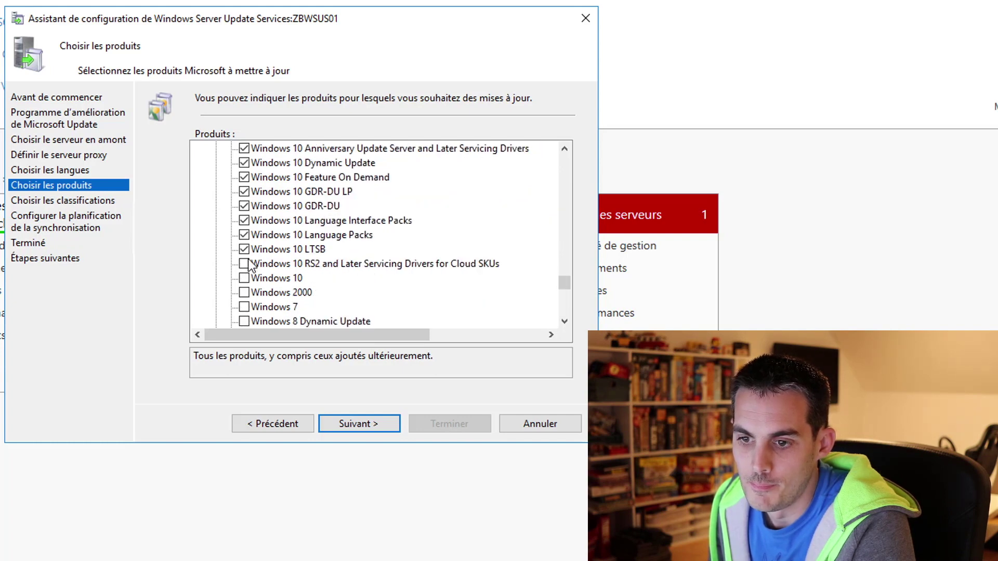
pyautogui.click(244, 263)
pyautogui.click(244, 278)
# - Add Windows 7 and Windows Server 2016 to the products to update
pyautogui.scroll(-1, 274, 295)
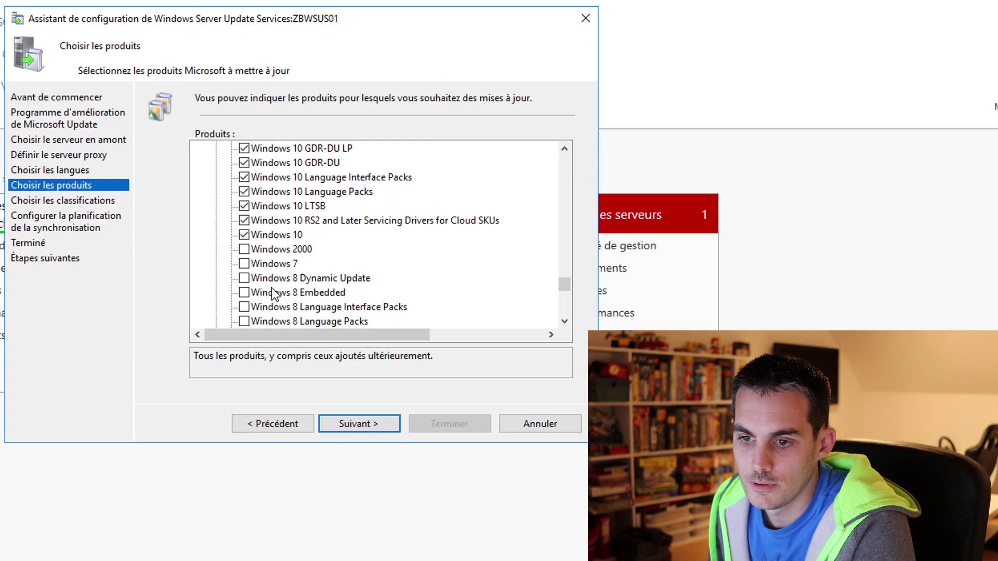
pyautogui.click(244, 264)
pyautogui.scroll(-6, 488, 301)
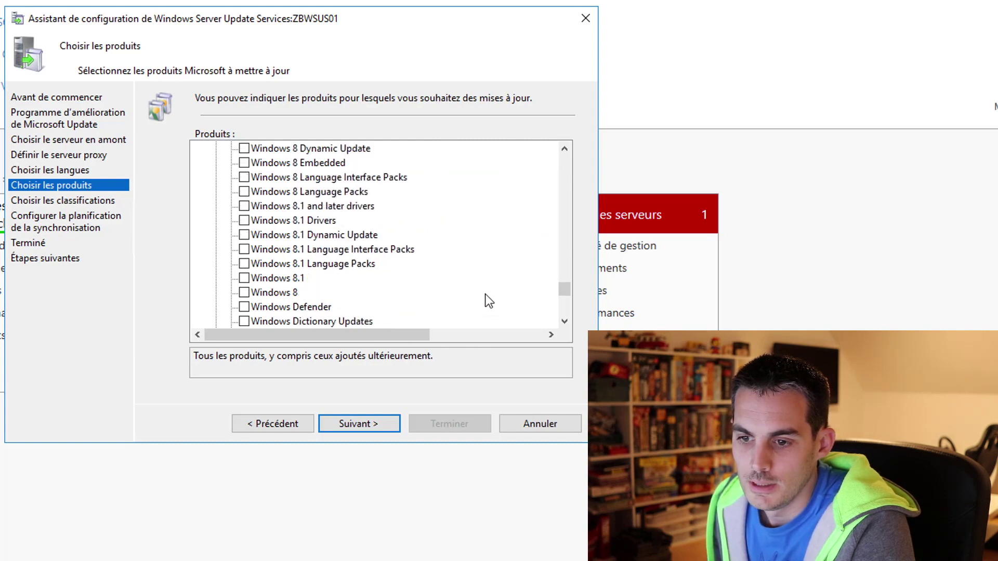
pyautogui.scroll(-2, 489, 301)
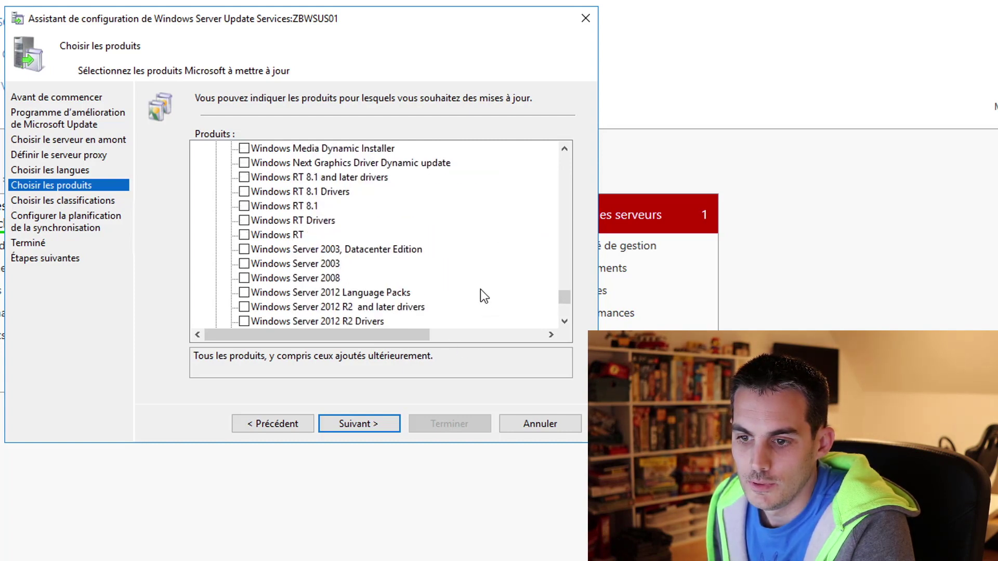
pyautogui.scroll(-2, 480, 289)
pyautogui.scroll(-1, 299, 305)
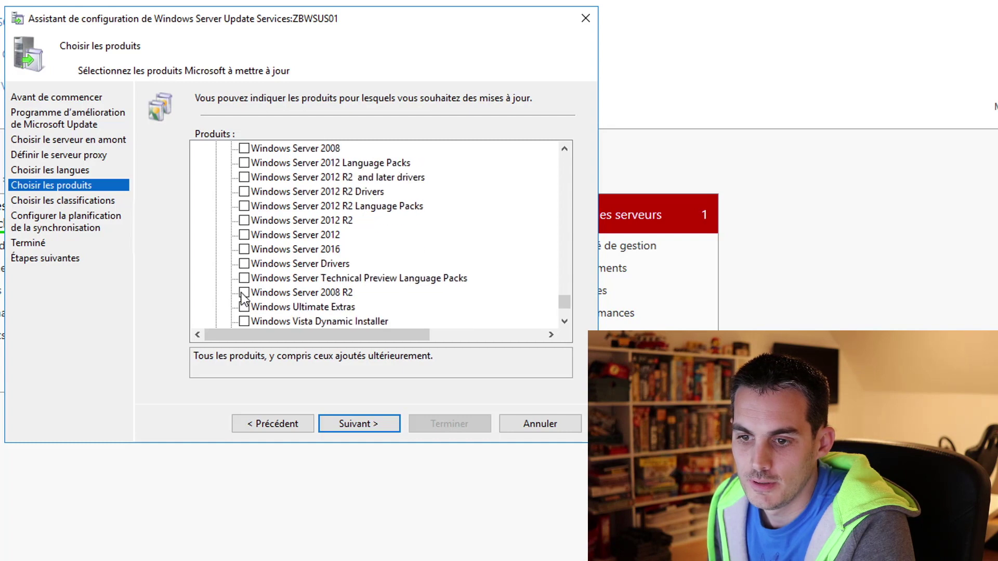
pyautogui.click(244, 249)
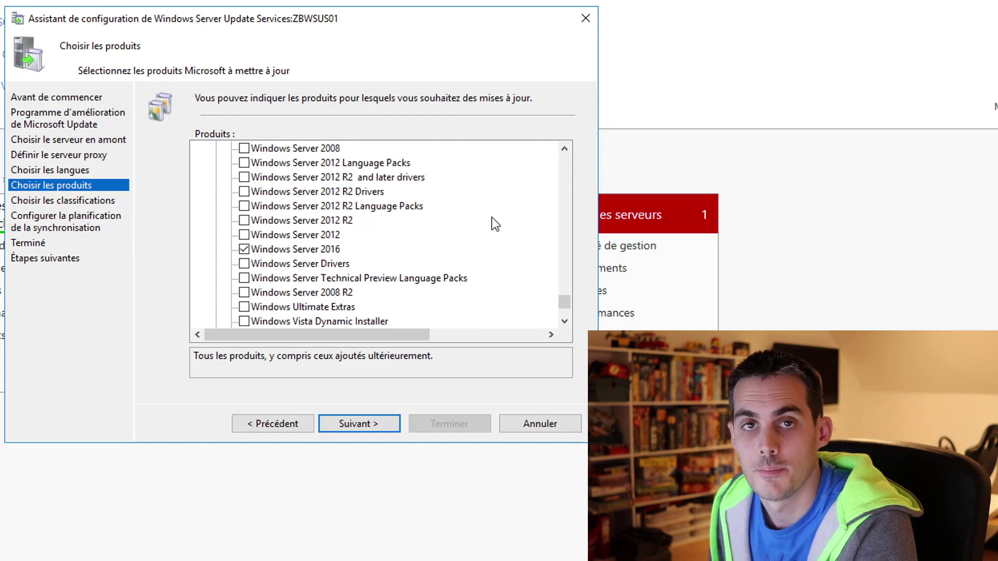
# - Add Office 2016 from the Office product group to the products to update
pyautogui.scroll(-1, 496, 224)
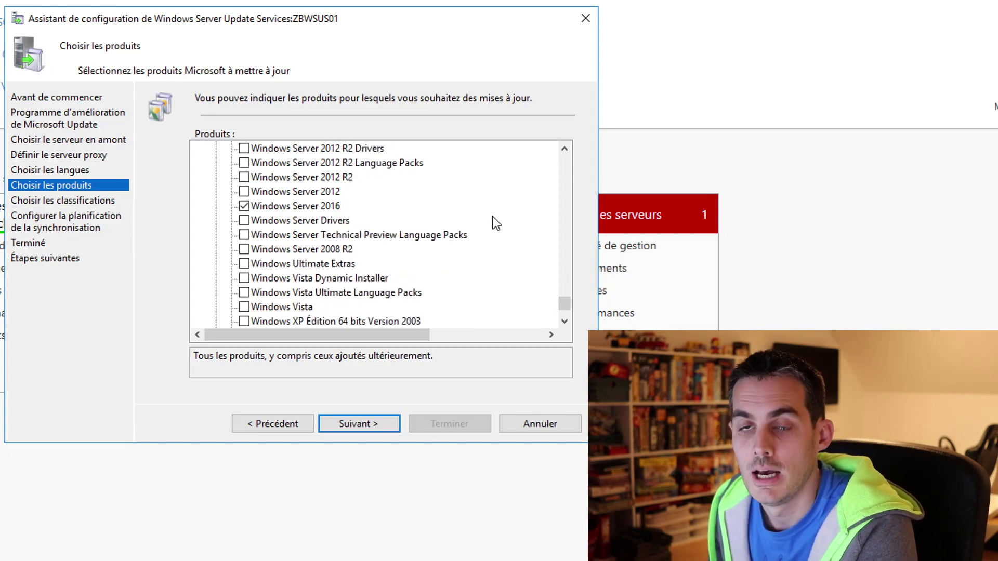
pyautogui.scroll(-3, 497, 223)
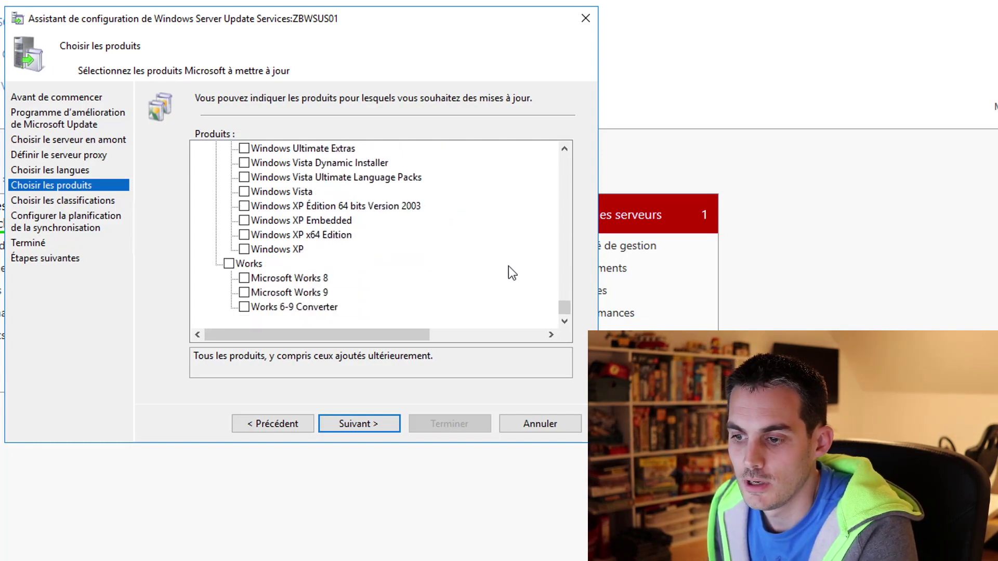
pyautogui.moveTo(564, 307); pyautogui.dragTo(556, 145)
pyautogui.scroll(-10, 450, 260)
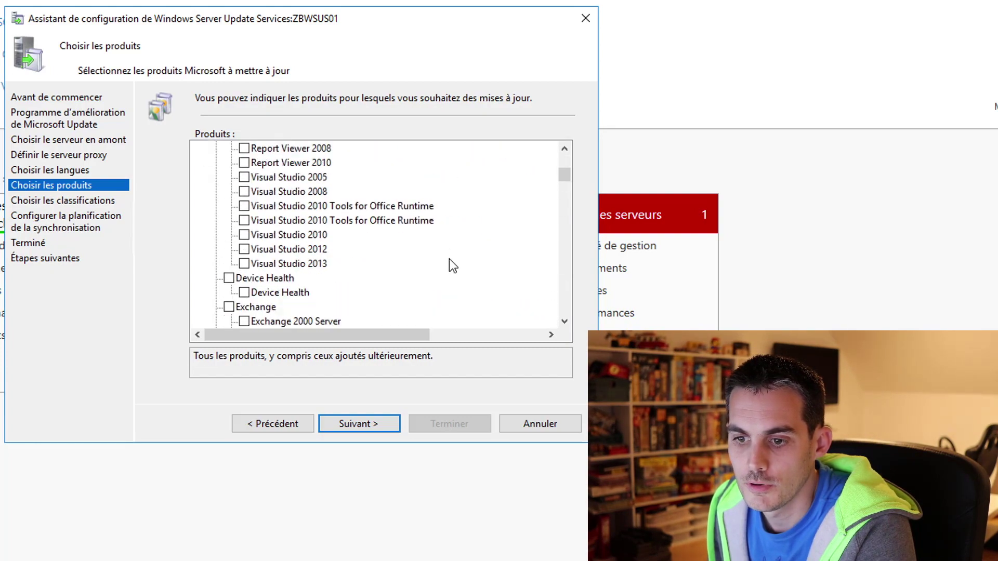
pyautogui.scroll(-15, 449, 259)
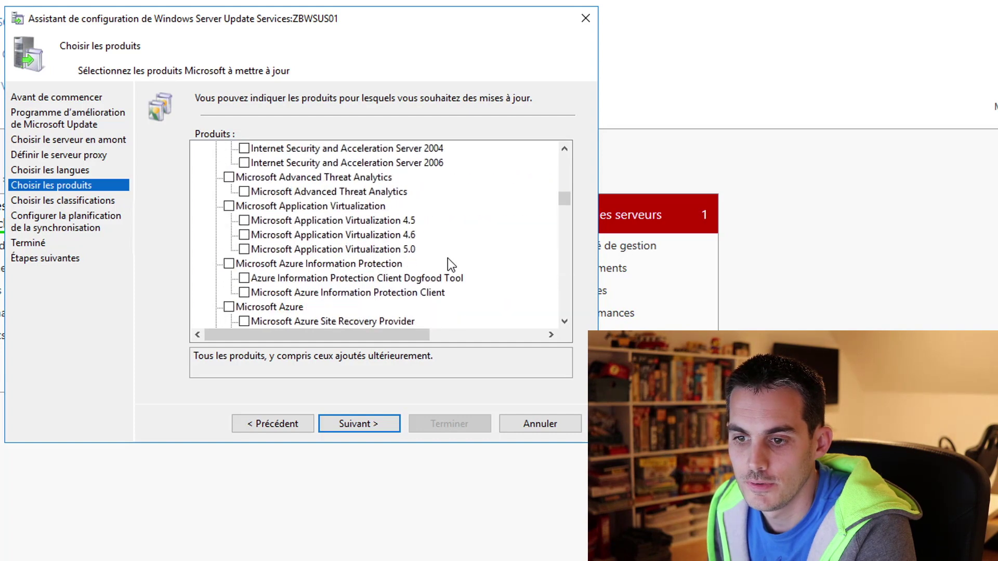
pyautogui.scroll(1, 447, 257)
pyautogui.scroll(-1, 353, 224)
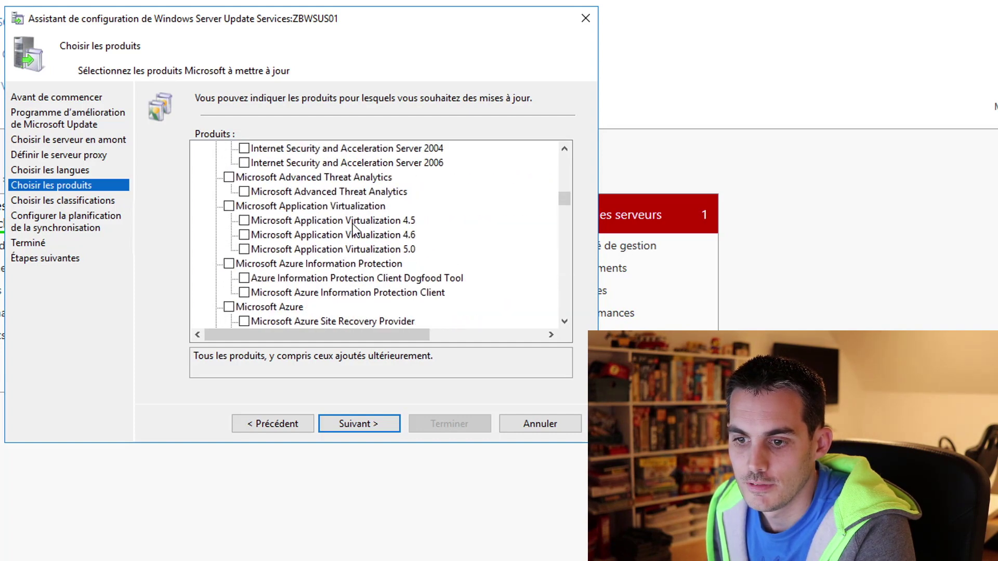
pyautogui.scroll(-7, 352, 223)
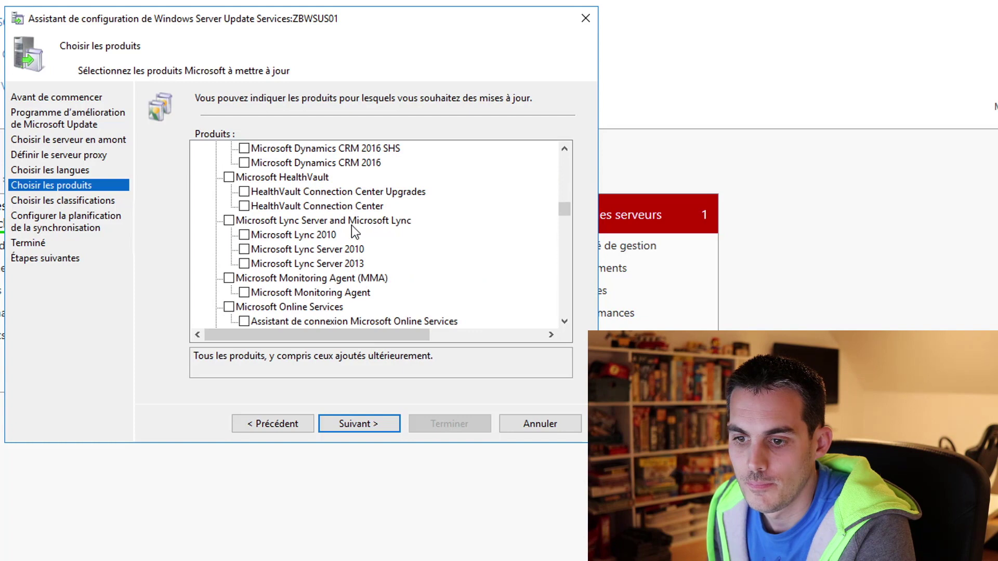
pyautogui.scroll(-4, 351, 226)
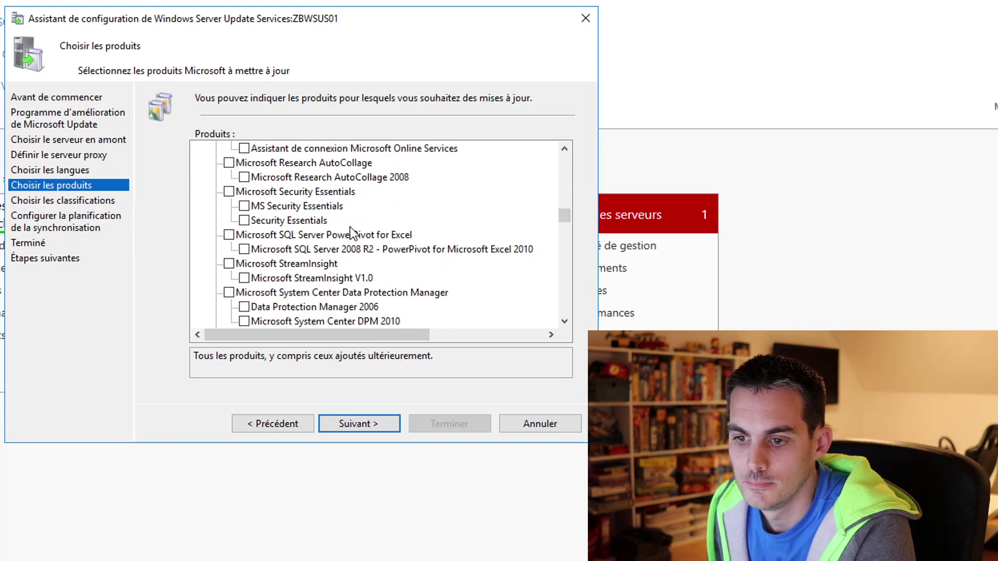
pyautogui.scroll(-2, 351, 228)
pyautogui.scroll(-2, 366, 241)
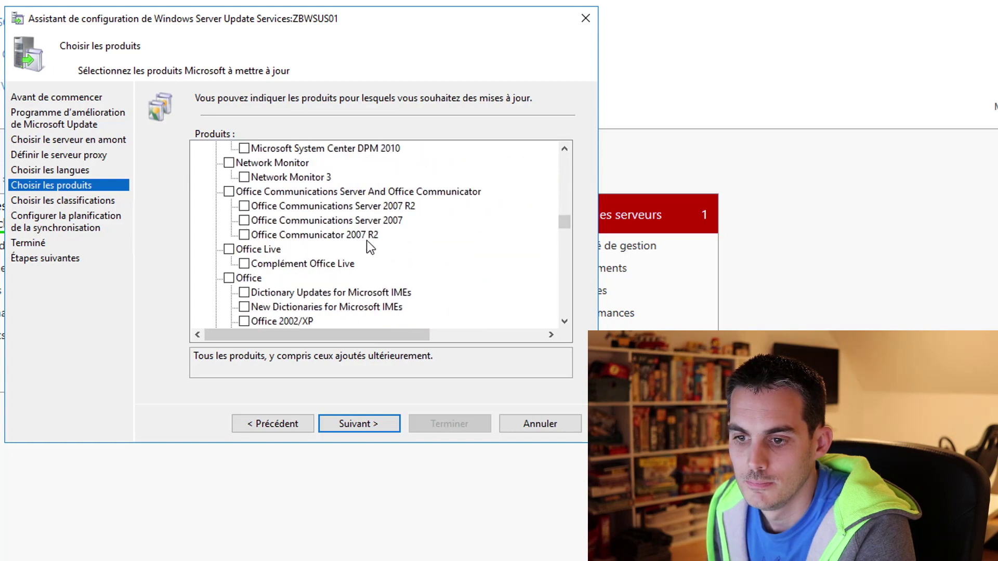
pyautogui.scroll(-1, 361, 269)
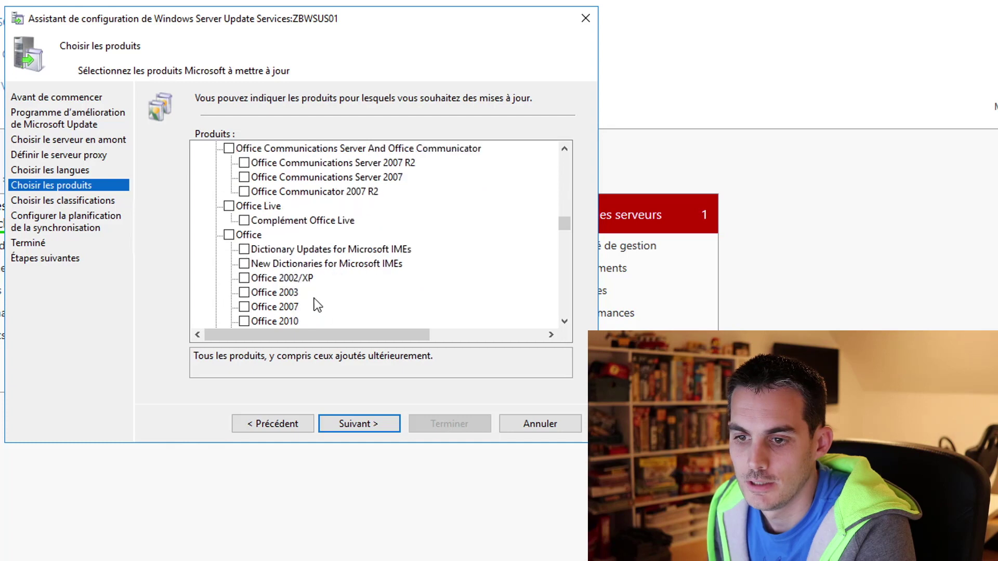
pyautogui.scroll(-1, 291, 312)
pyautogui.click(244, 306)
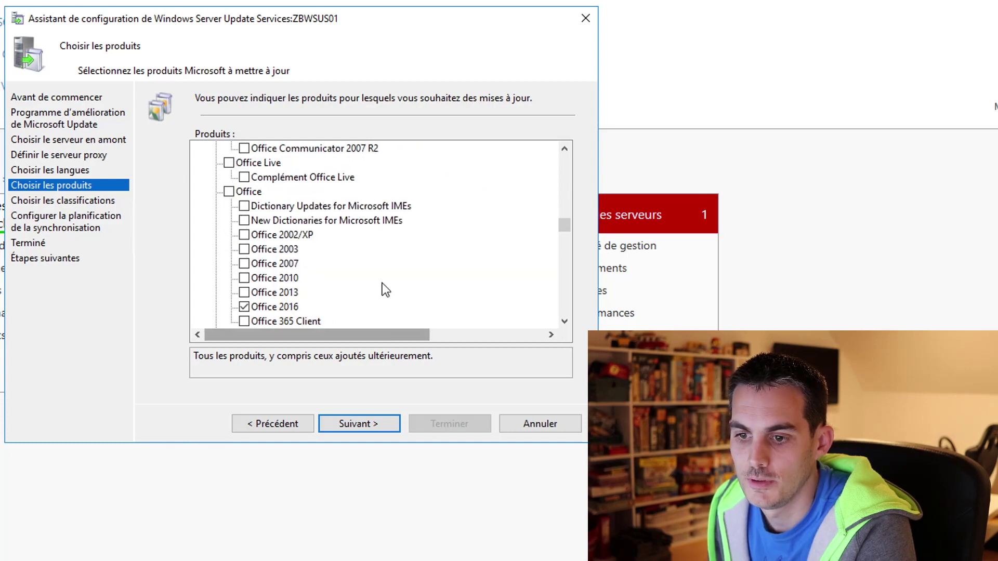
# - Select the entire Office product group, clear it again and reselect only Office 2016
pyautogui.scroll(-1, 313, 256)
pyautogui.click(230, 151)
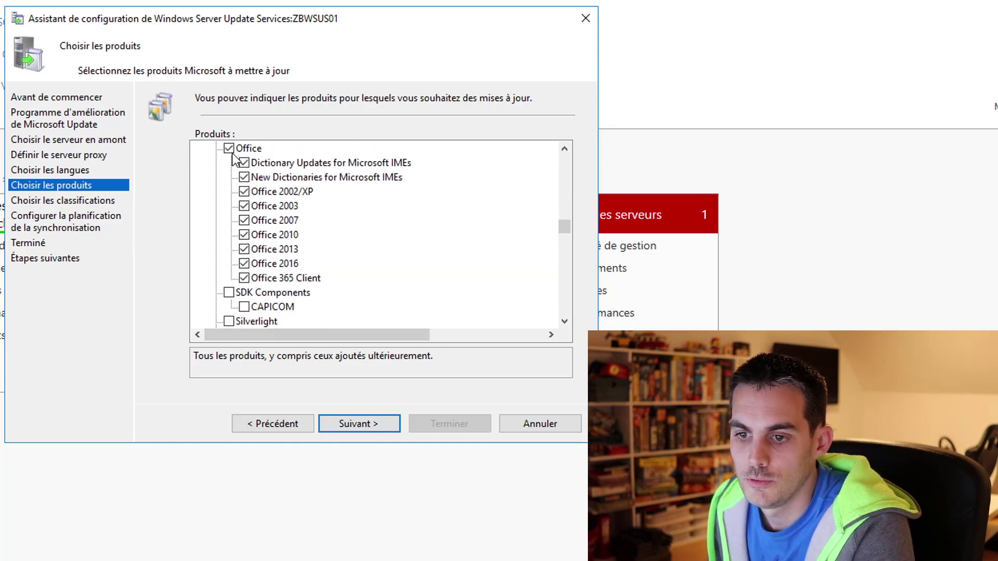
pyautogui.click(230, 150)
pyautogui.click(244, 264)
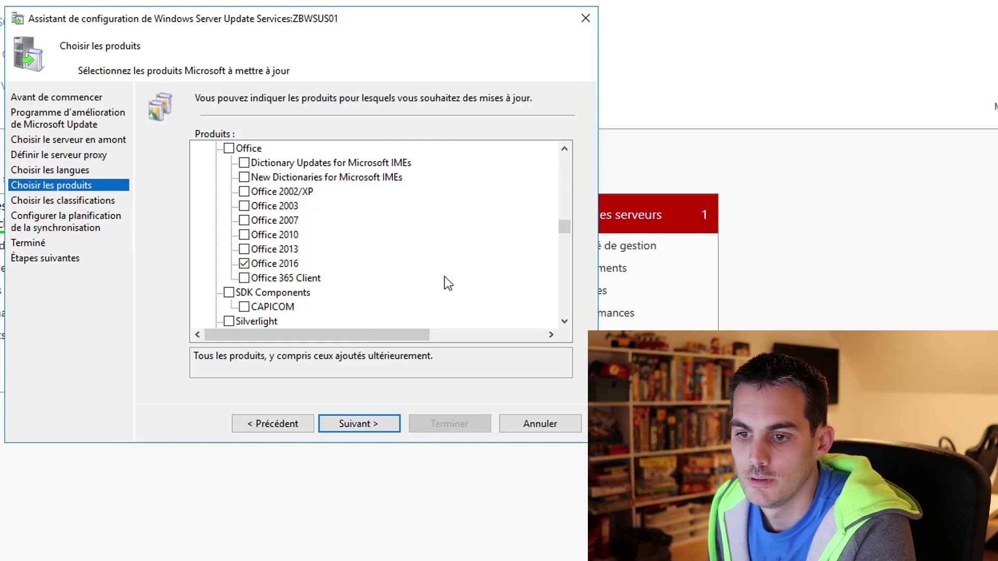
pyautogui.scroll(-1, 388, 258)
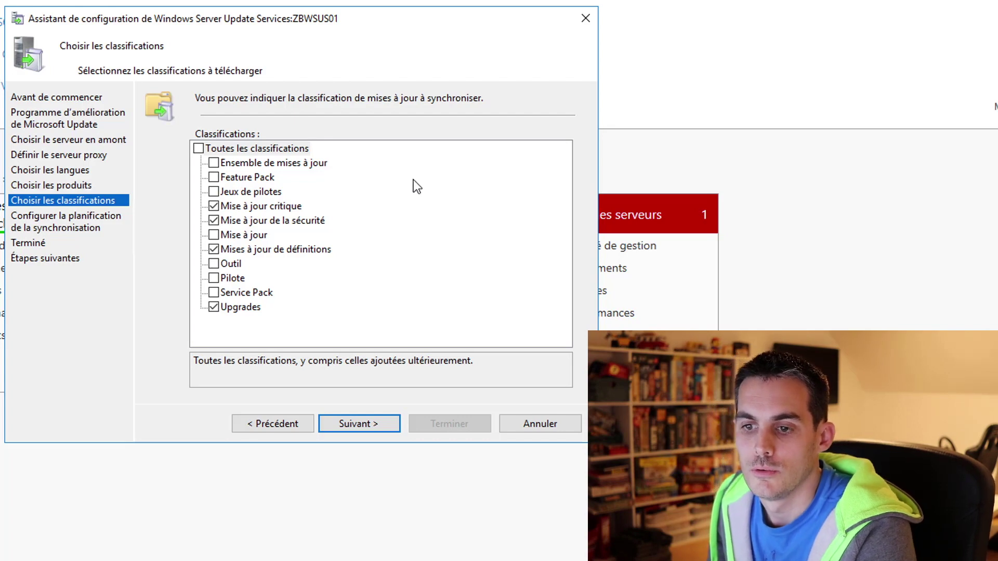
# - Clear all update classifications, including the preselected ones
pyautogui.click(199, 149)
pyautogui.click(198, 149)
pyautogui.click(213, 278)
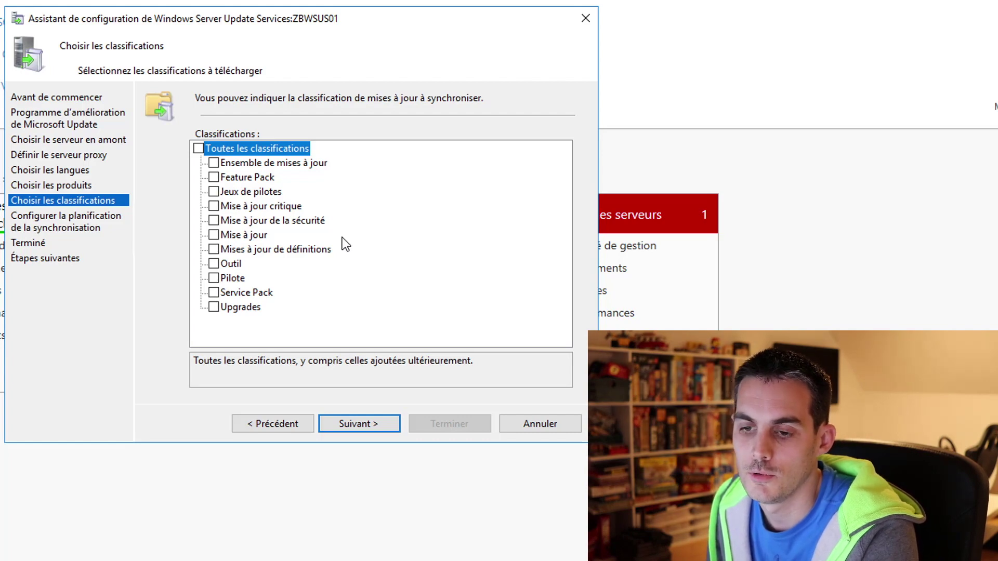
# - Select the classifications Feature Pack, Mise à jour critique, Mise à jour de la sécurité, Mise à jour, Mises à jour de définitions, Service Pack and Upgrades
pyautogui.click(214, 177)
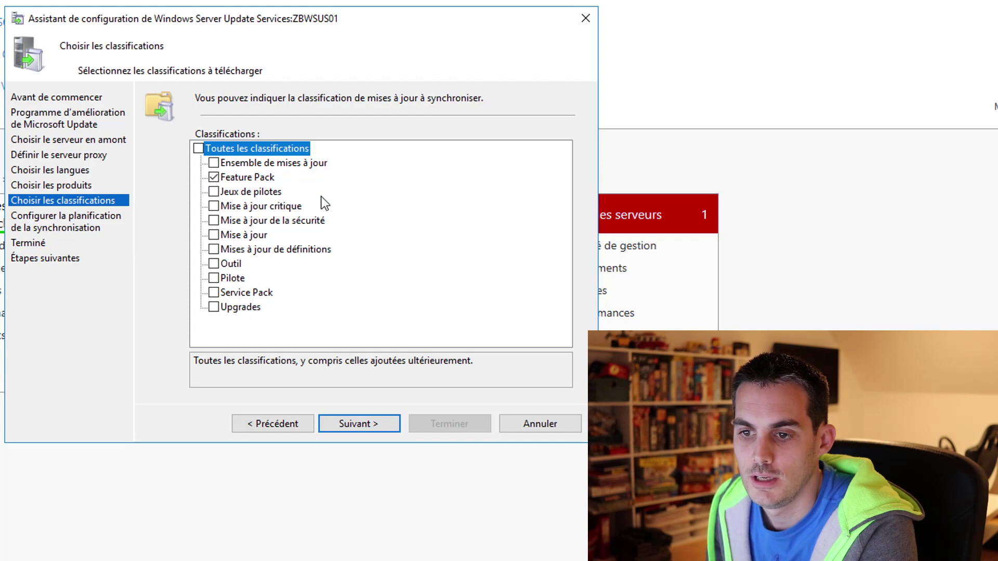
pyautogui.click(214, 206)
pyautogui.click(213, 221)
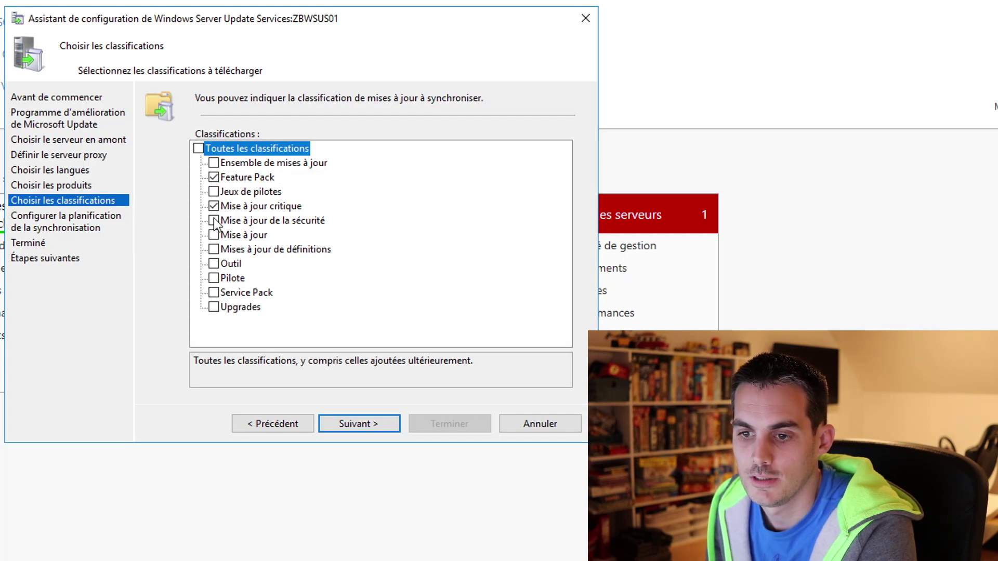
pyautogui.click(214, 235)
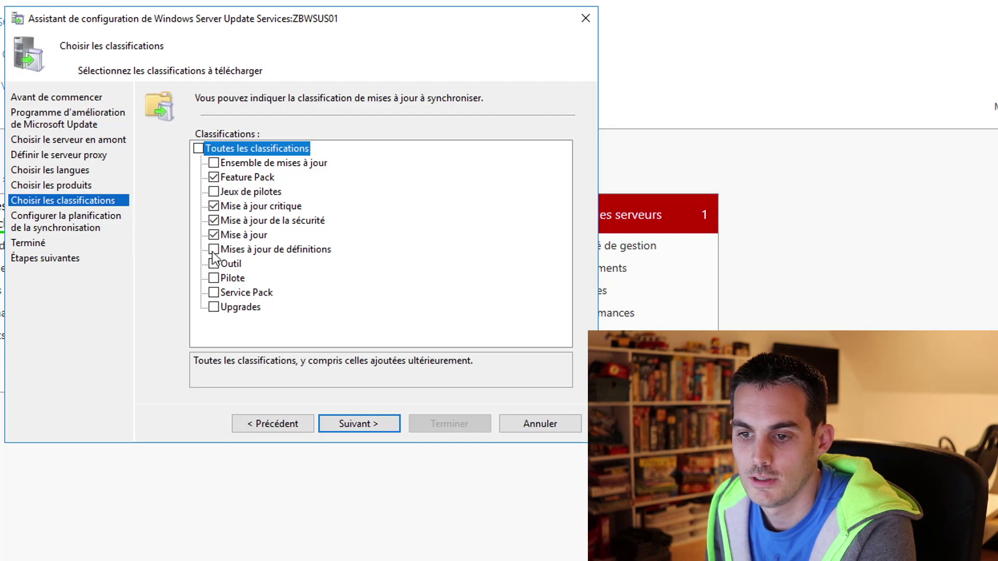
pyautogui.click(213, 251)
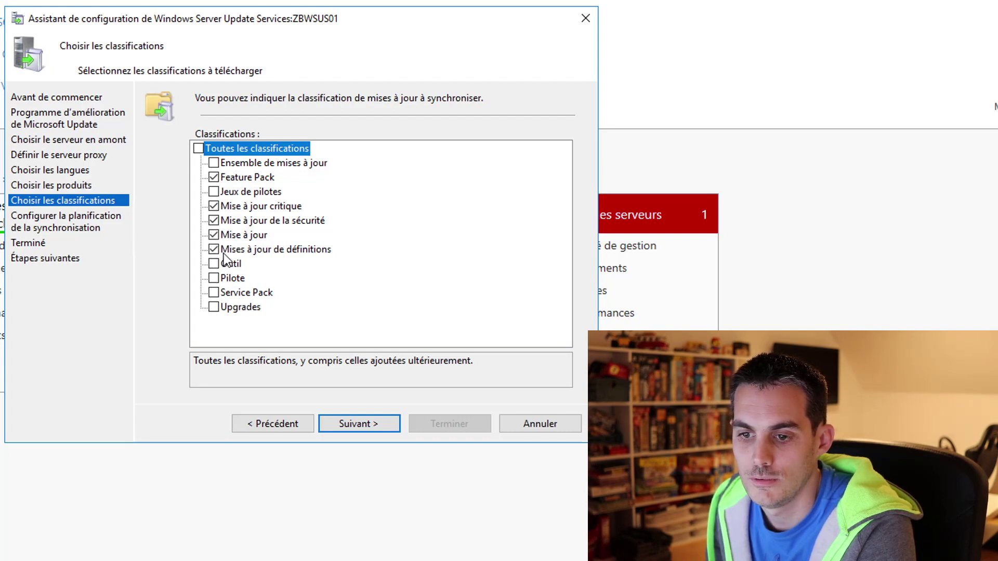
pyautogui.click(214, 292)
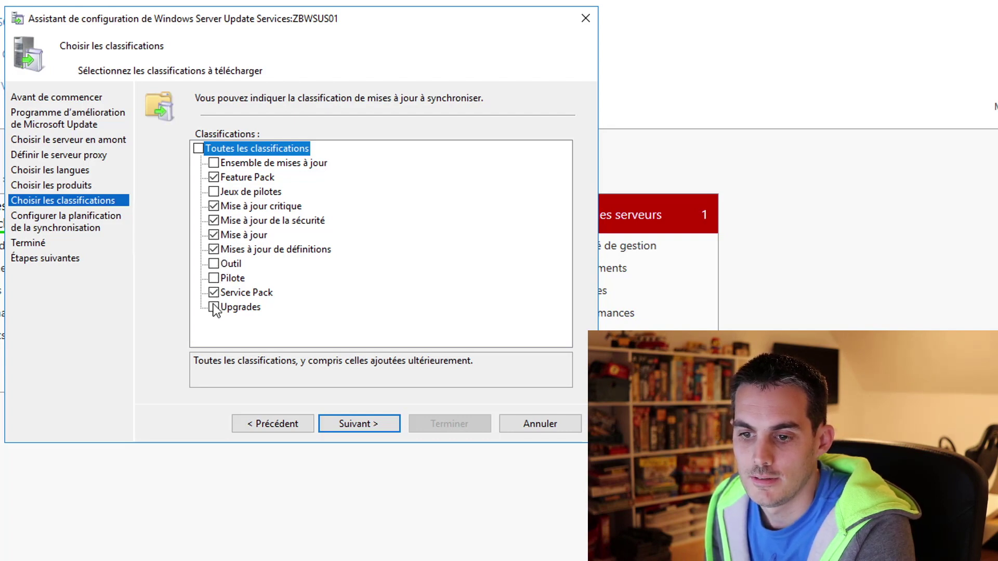
pyautogui.click(213, 307)
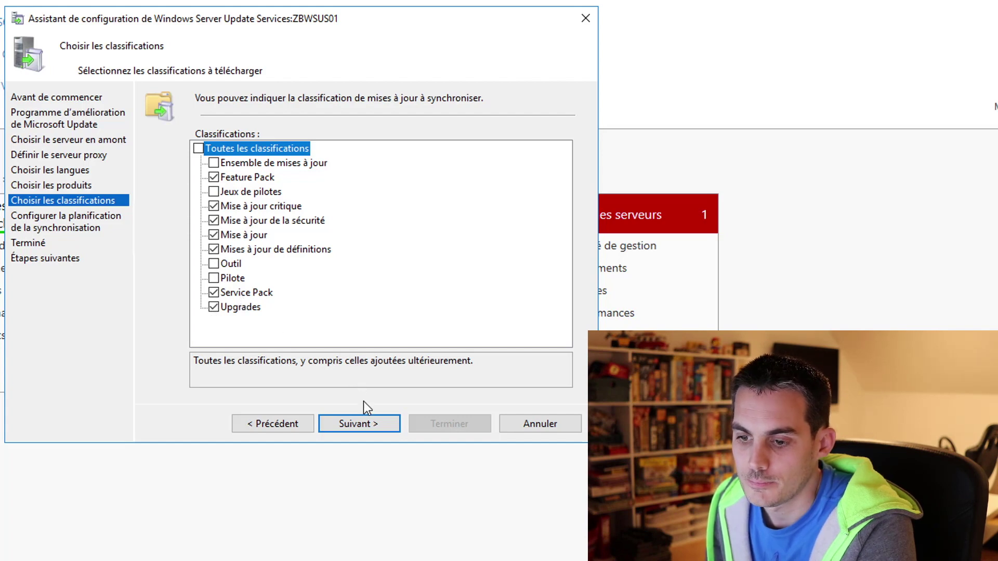
pyautogui.click(358, 424)
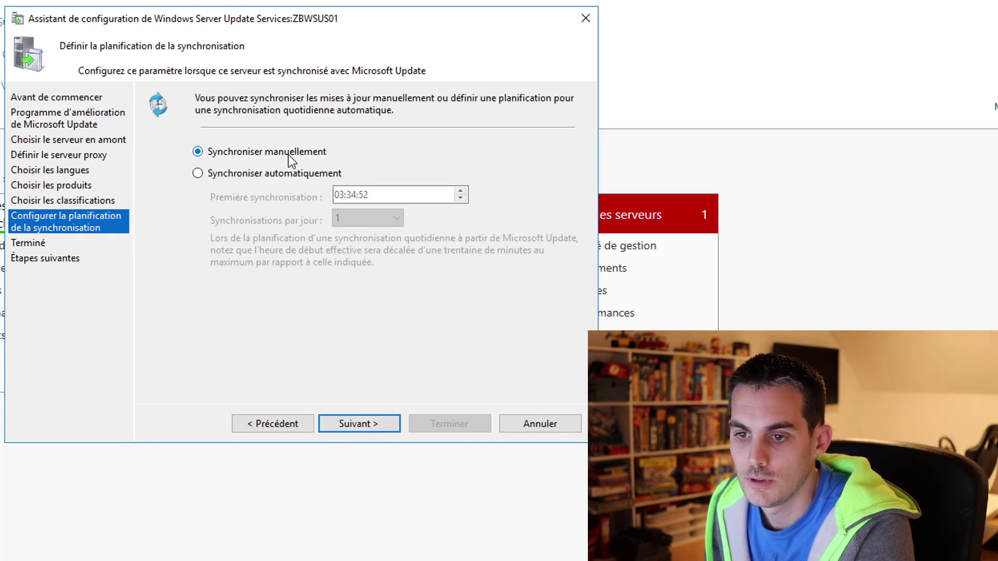
# - Schedule automatic synchronization with the first one at 01:00:00 and 1 synchronization per day
pyautogui.click(278, 176)
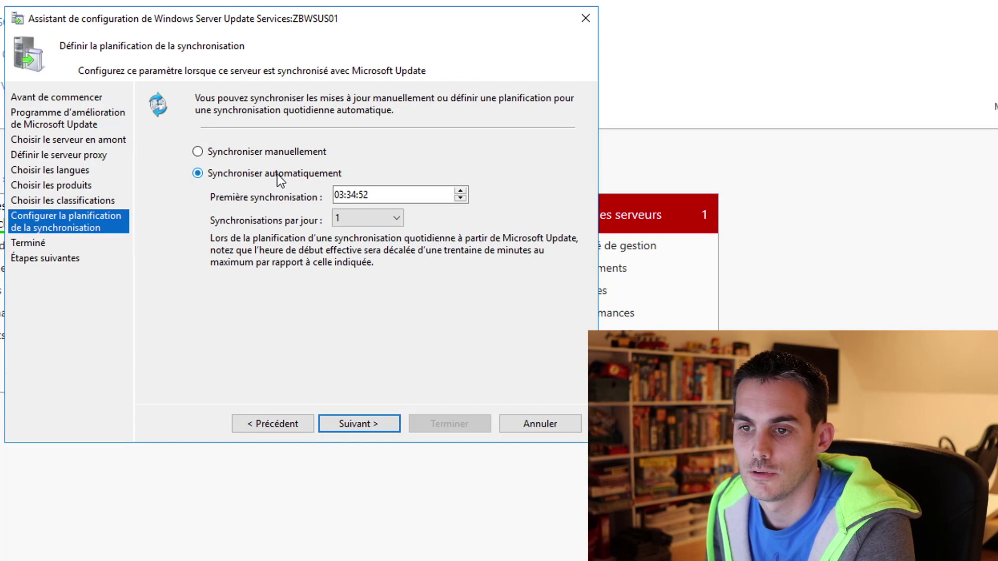
pyautogui.click(345, 196)
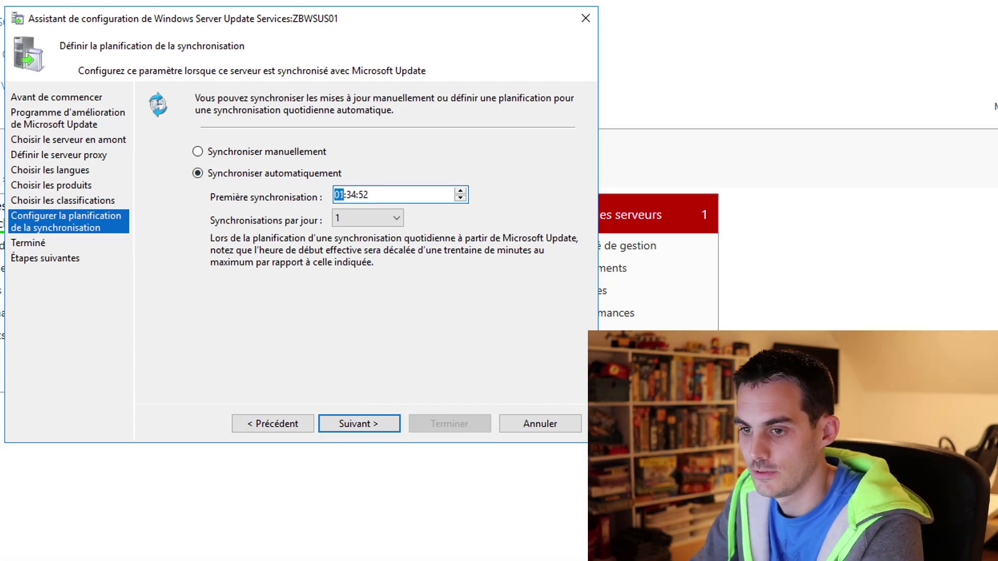
pyautogui.press('Right')
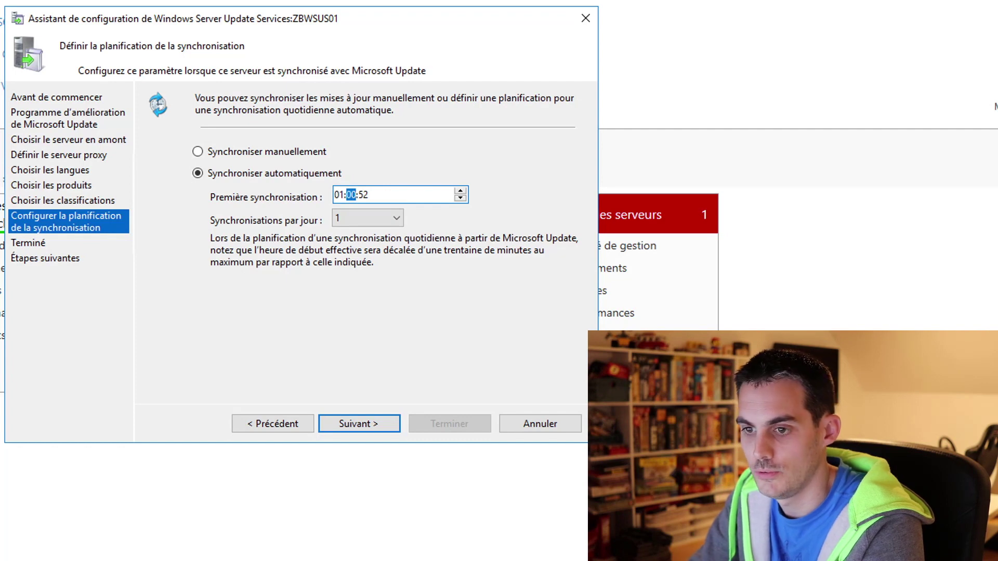
pyautogui.press('Right')
pyautogui.write('00')
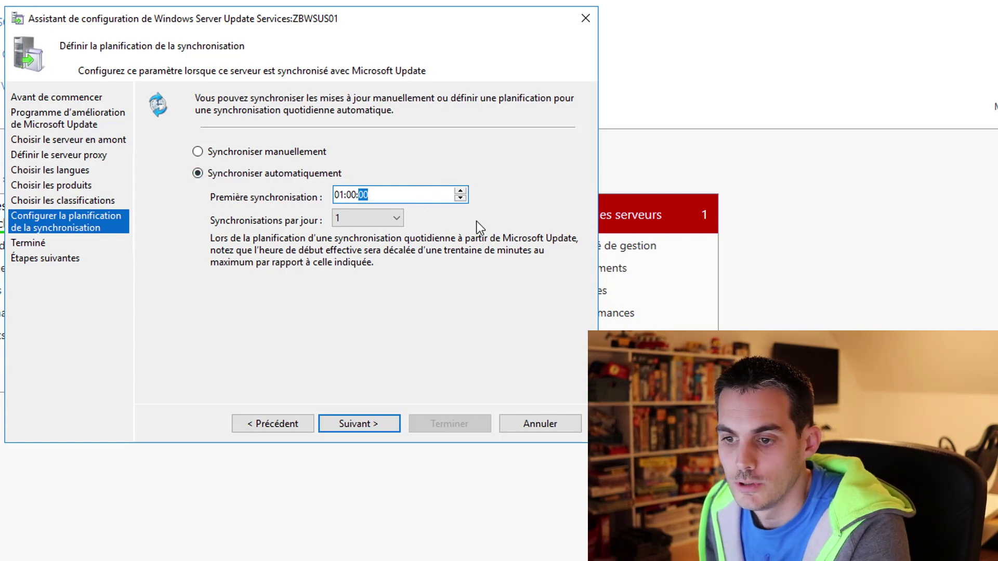
pyautogui.click(394, 220)
pyautogui.click(386, 221)
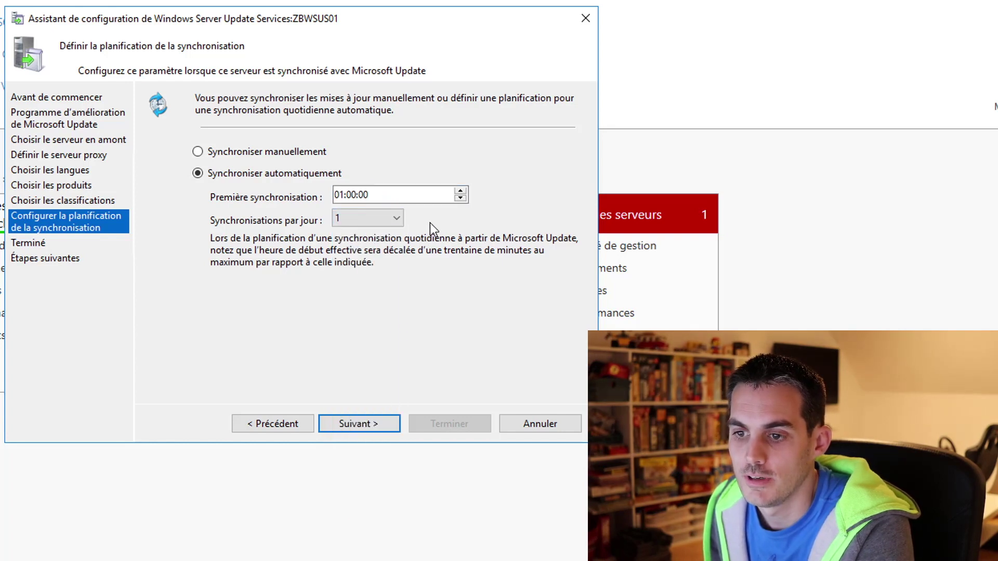
pyautogui.click(354, 422)
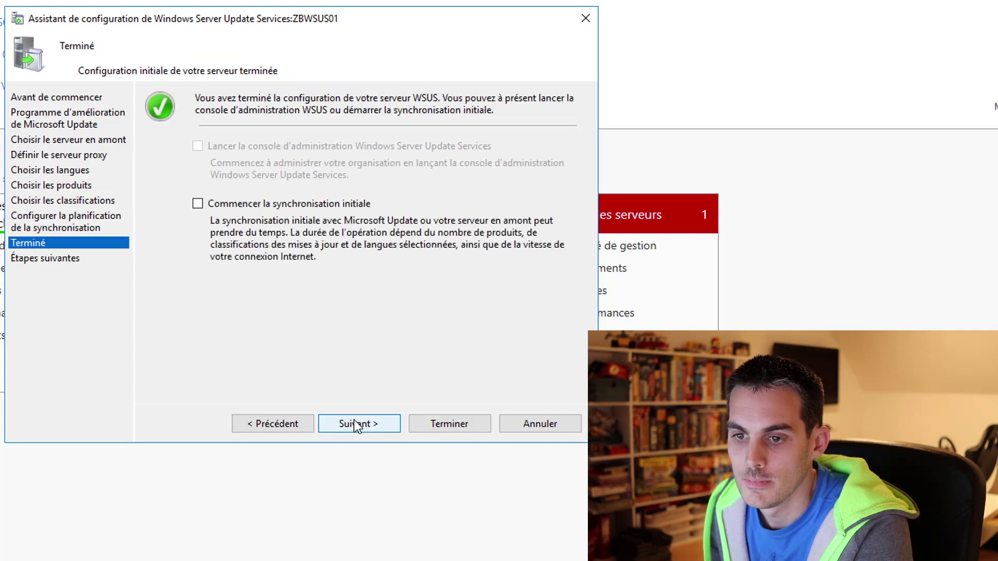
# - Enable starting the initial synchronization and finish the WSUS configuration wizard
pyautogui.click(312, 205)
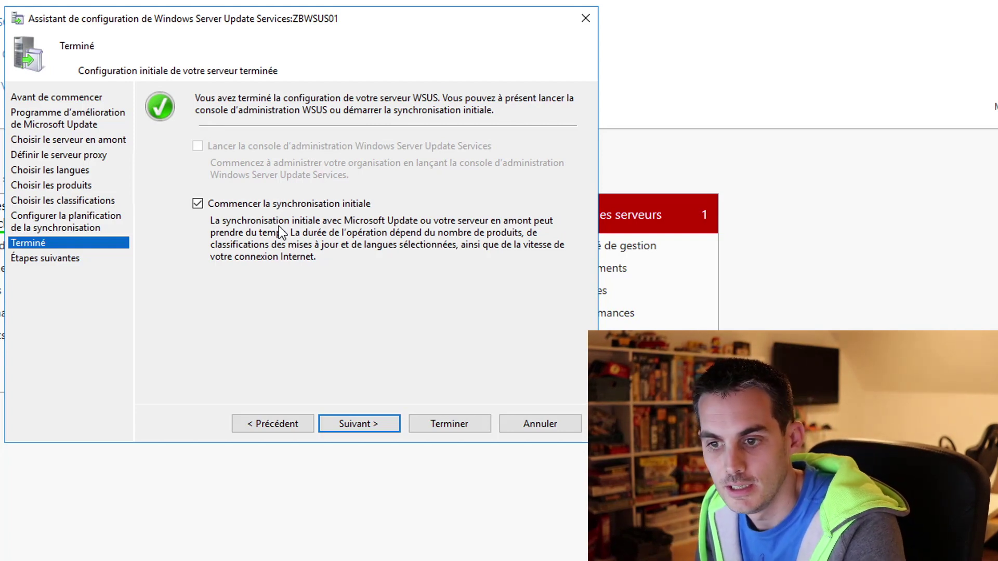
pyautogui.click(282, 204)
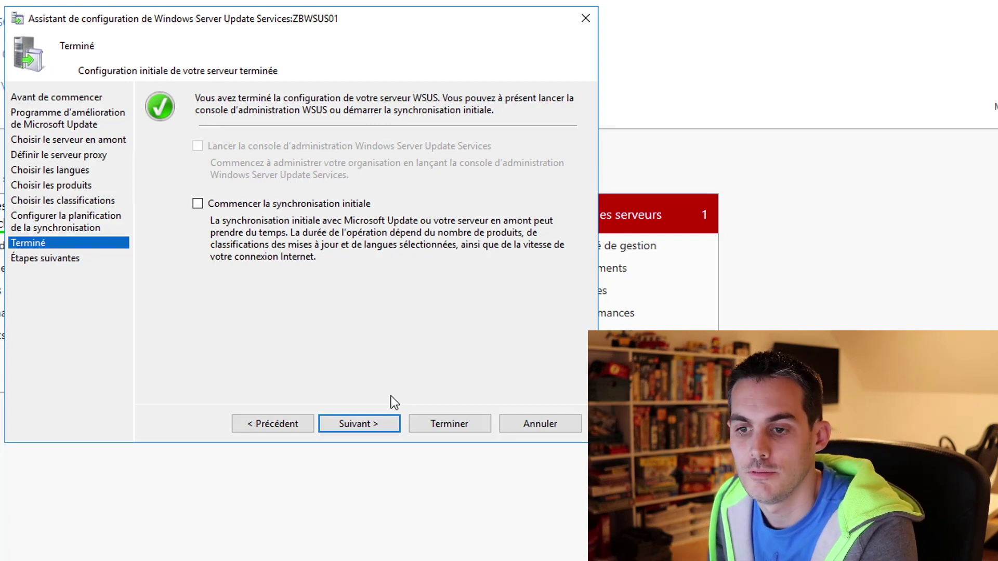
pyautogui.click(305, 205)
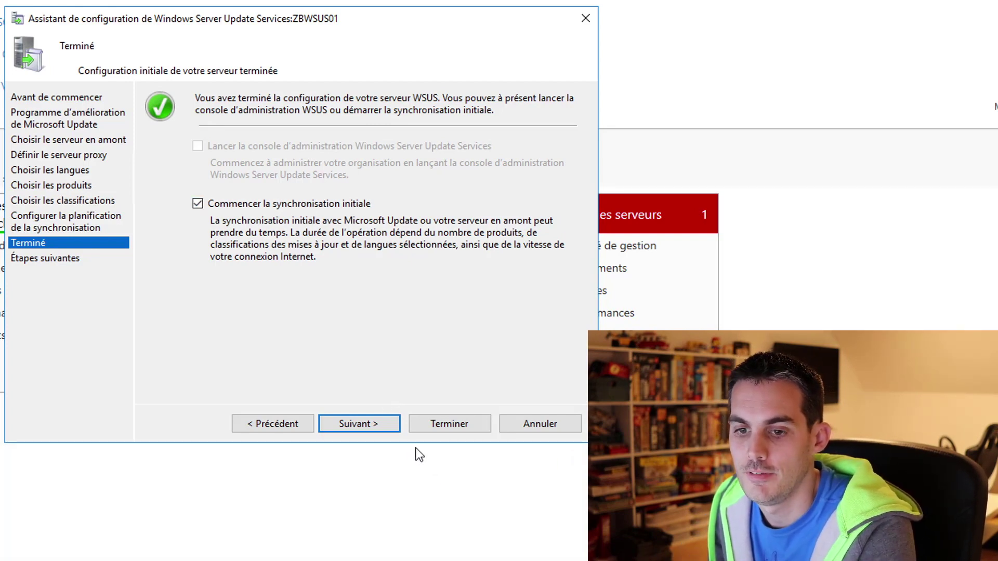
pyautogui.click(366, 426)
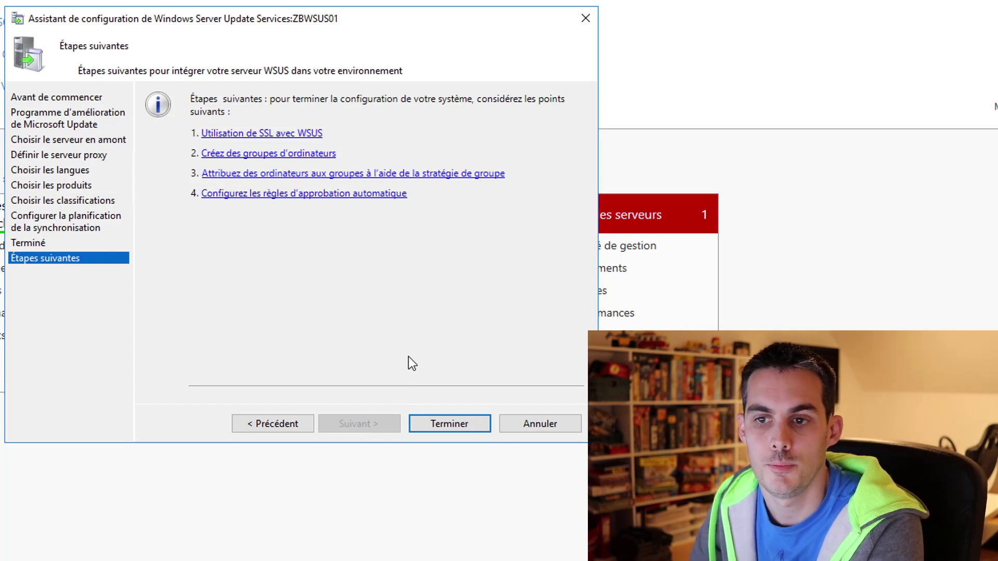
pyautogui.click(454, 422)
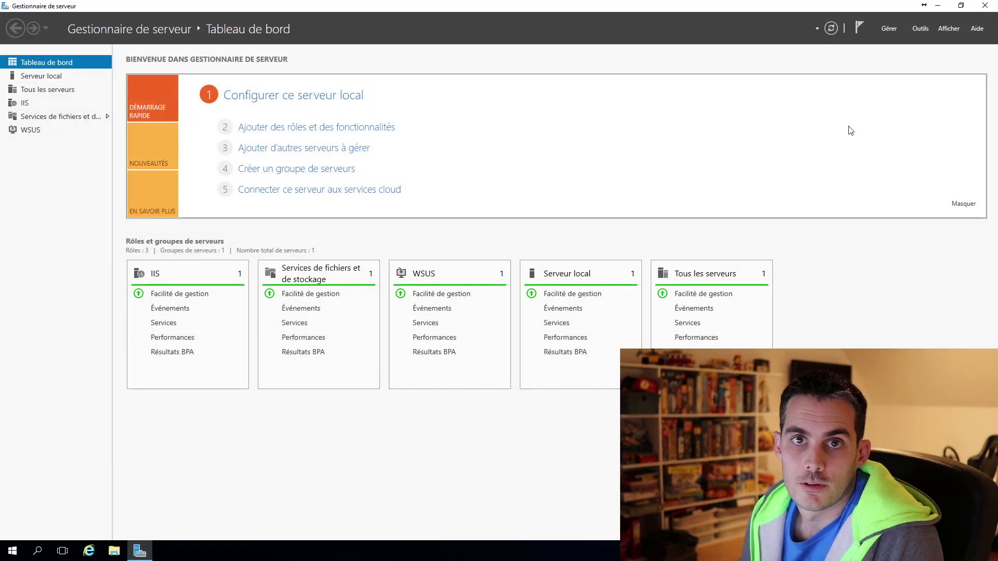
# - Open the Windows Server Update Services administration console and switch to File Explorer showing the computer's drives
pyautogui.click(921, 28)
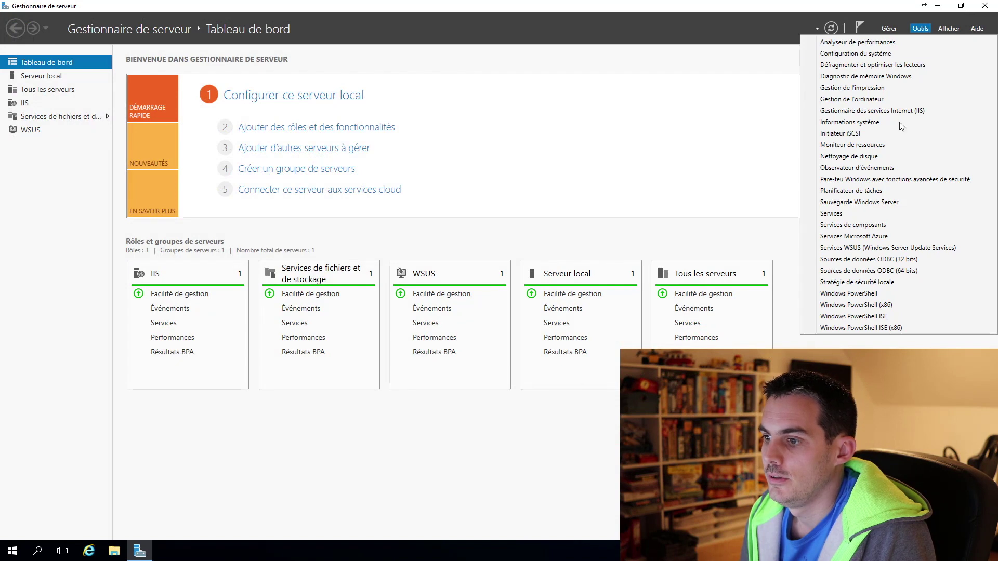
pyautogui.click(860, 248)
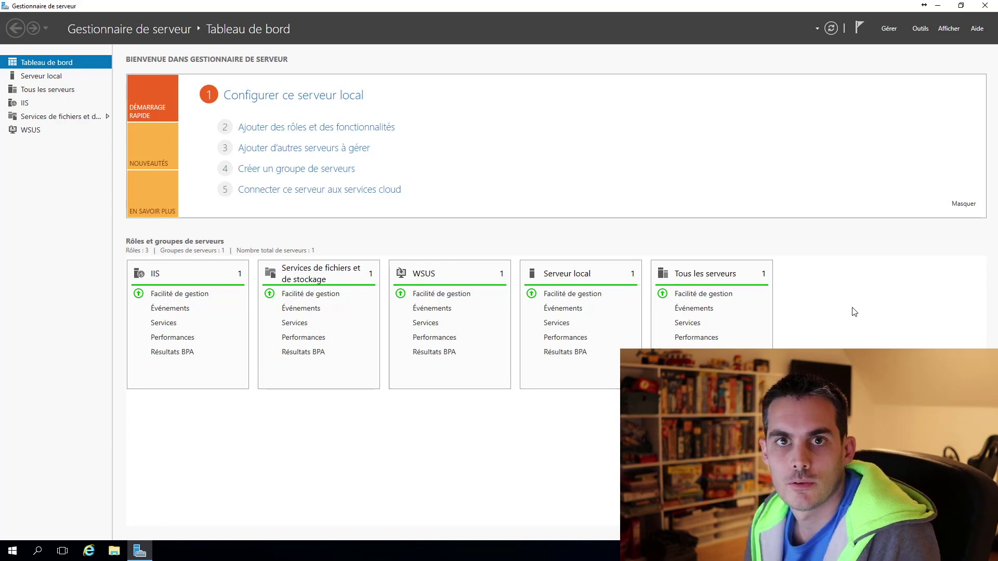
pyautogui.click(114, 550)
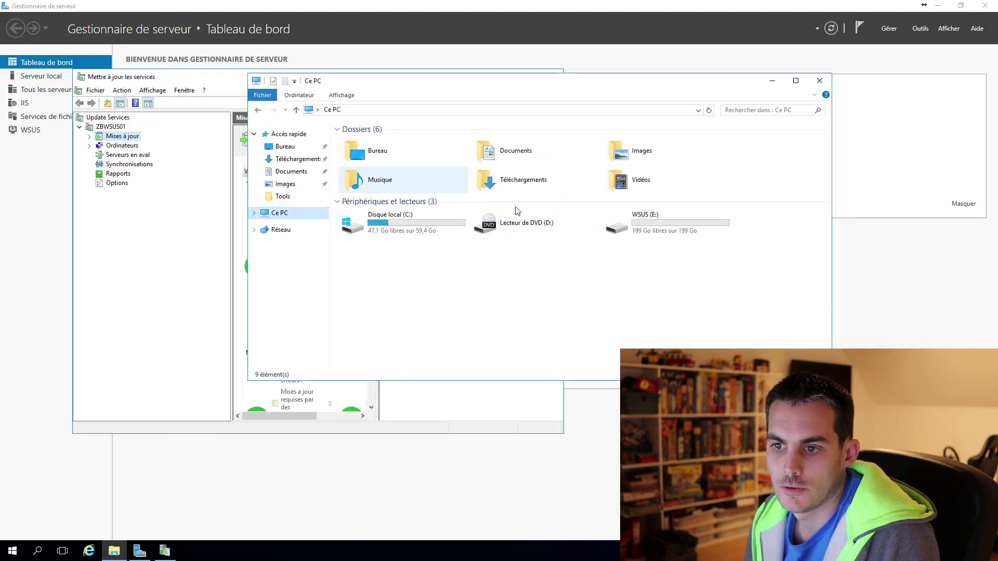
# - Examine the update storage in the WsusContent folder on the WSUS (E:) drive and close File Explorer
pyautogui.click(702, 231)
pyautogui.doubleClick(664, 223)
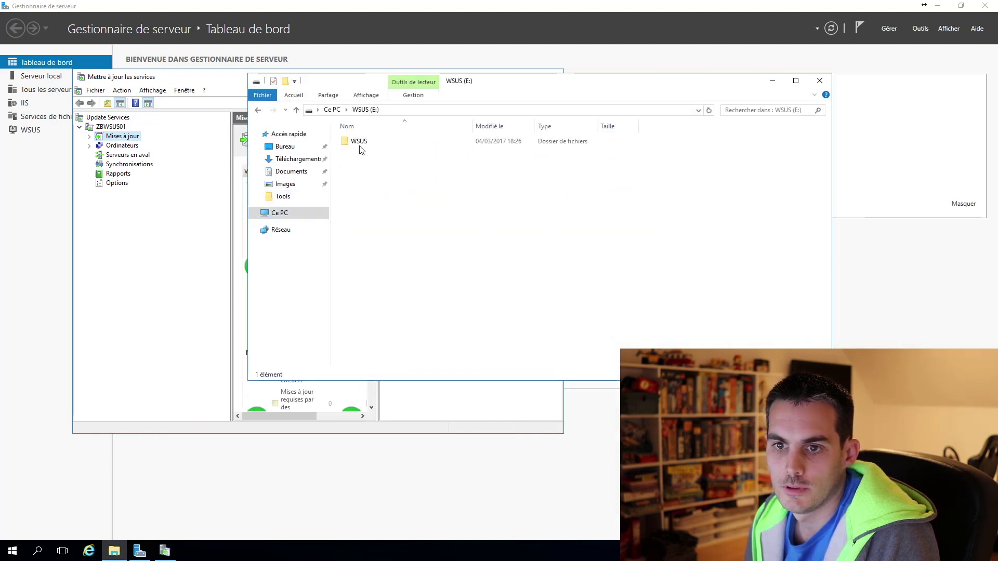
pyautogui.doubleClick(358, 143)
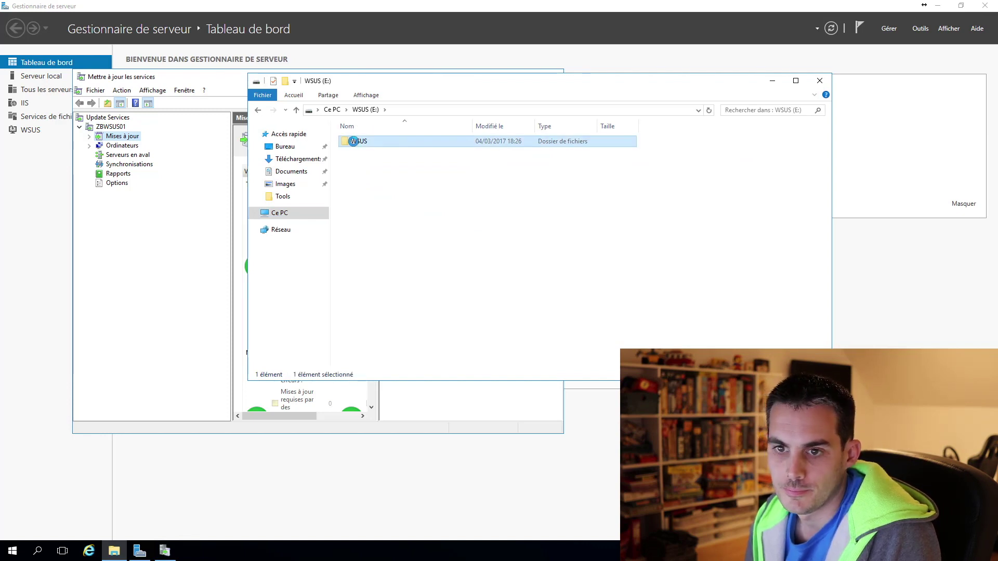
pyautogui.doubleClick(380, 153)
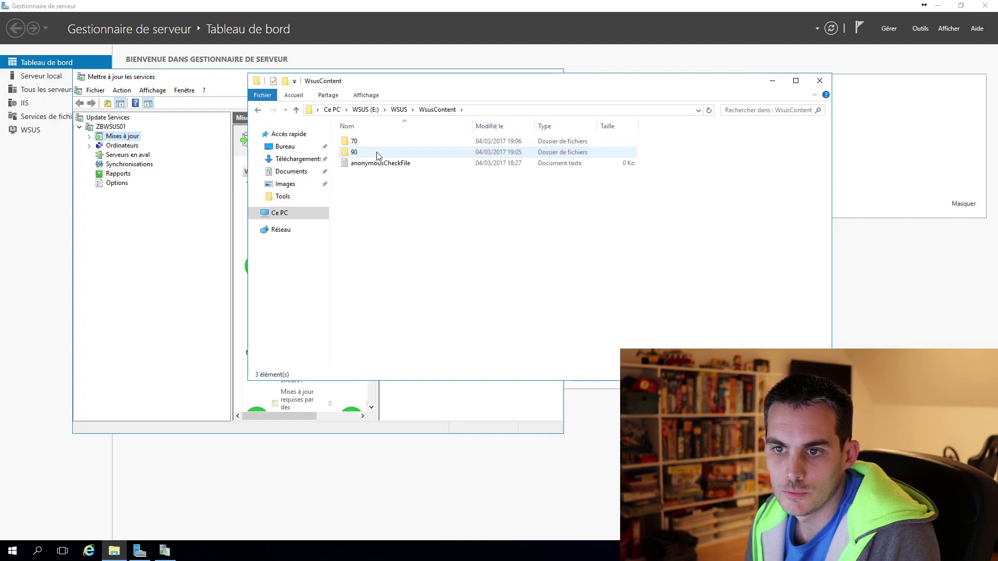
pyautogui.click(371, 110)
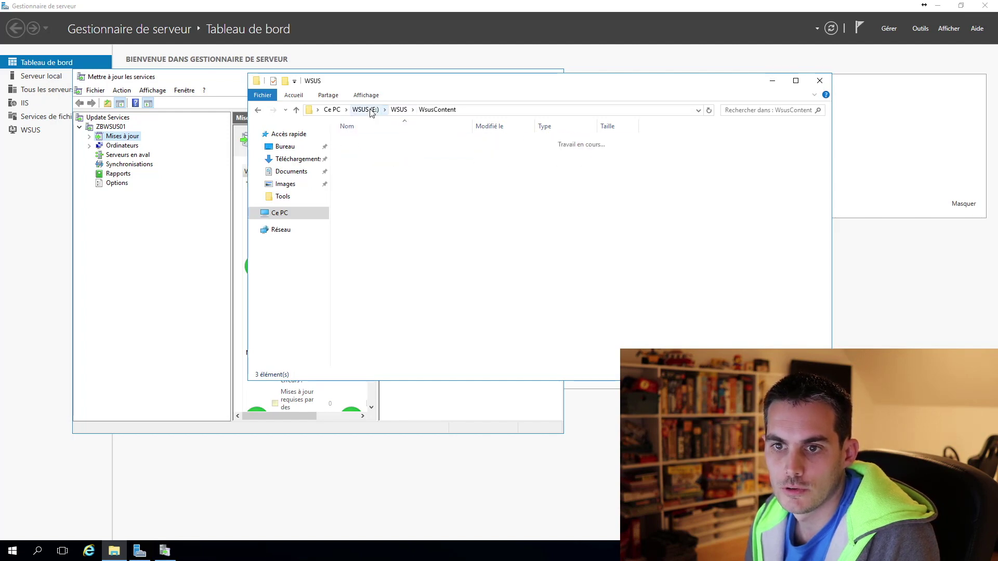
pyautogui.click(820, 81)
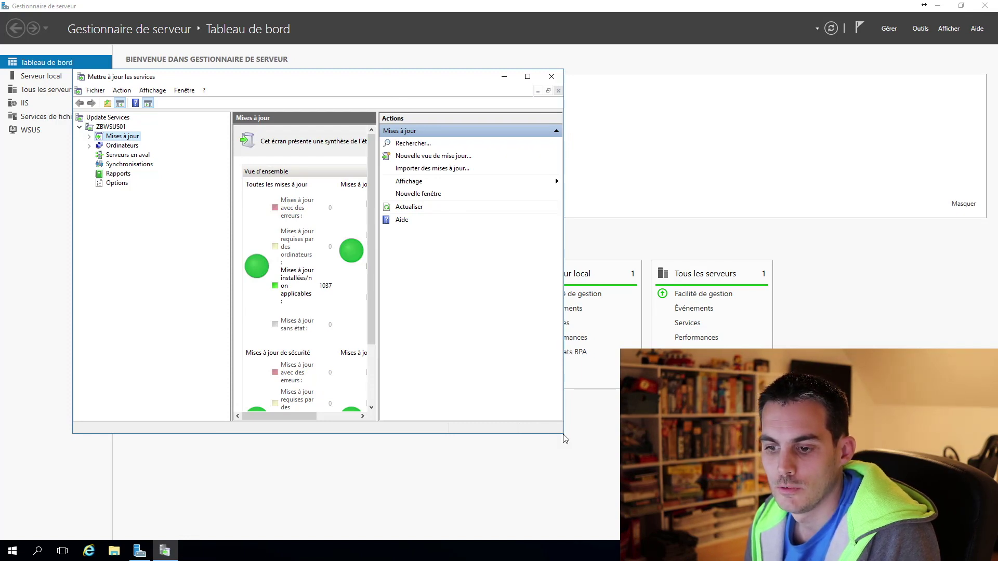
# - Enlarge the Update Services console and examine the computer groups Tous les ordinateurs and Ordinateurs non attribués
pyautogui.moveTo(565, 439); pyautogui.dragTo(802, 516)
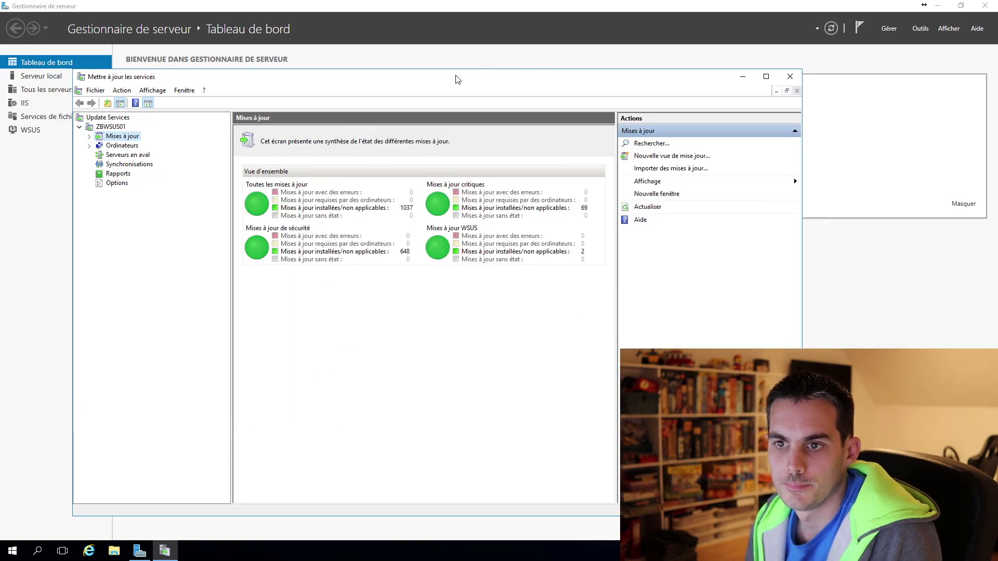
pyautogui.moveTo(458, 79); pyautogui.dragTo(482, 63)
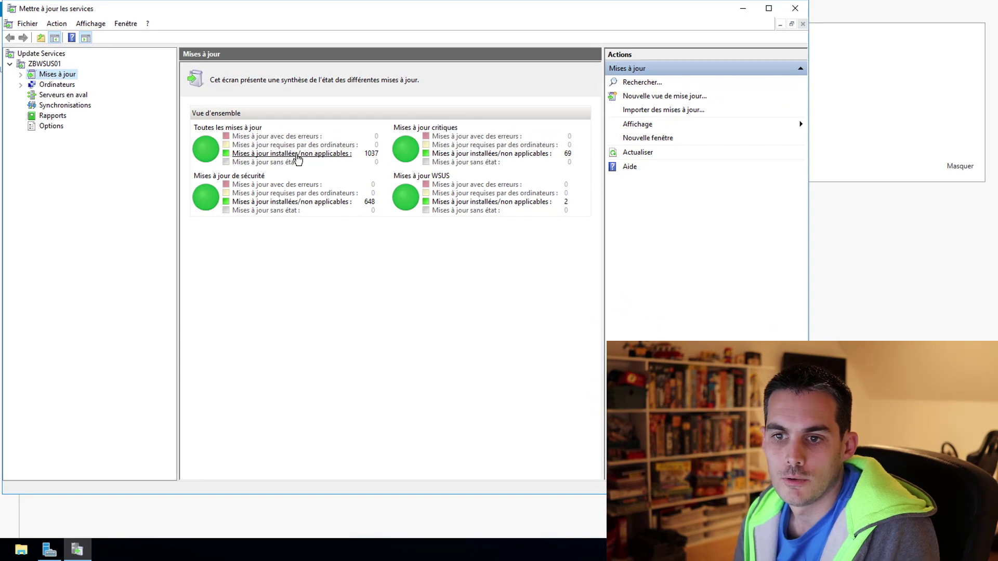
pyautogui.click(20, 84)
pyautogui.click(57, 85)
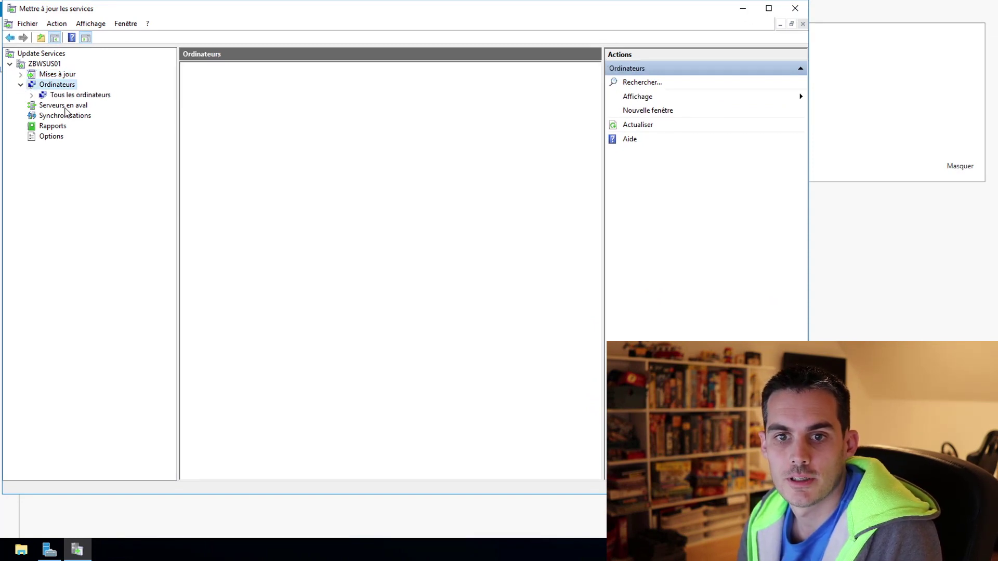
pyautogui.click(67, 96)
pyautogui.click(70, 104)
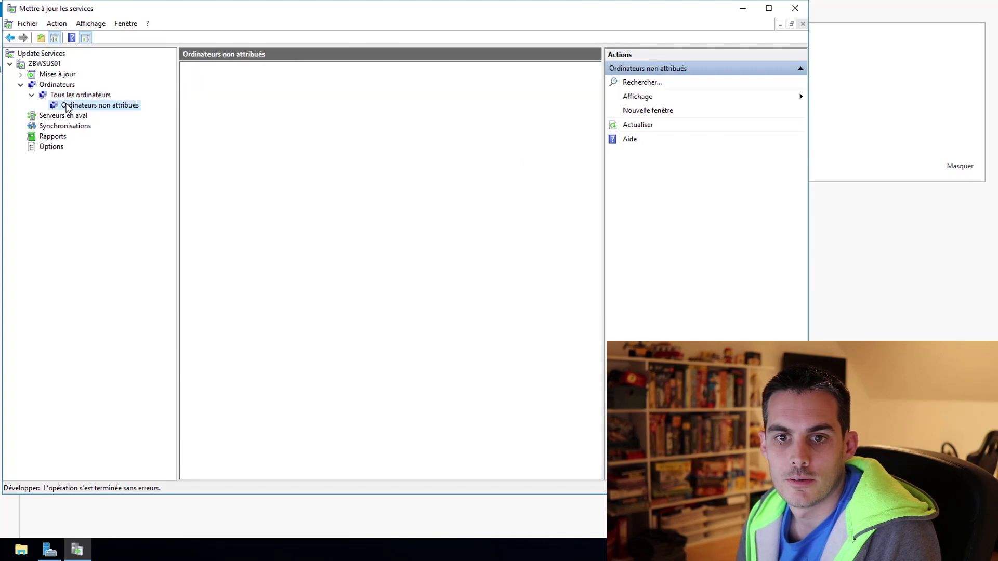
pyautogui.click(70, 98)
pyautogui.click(59, 85)
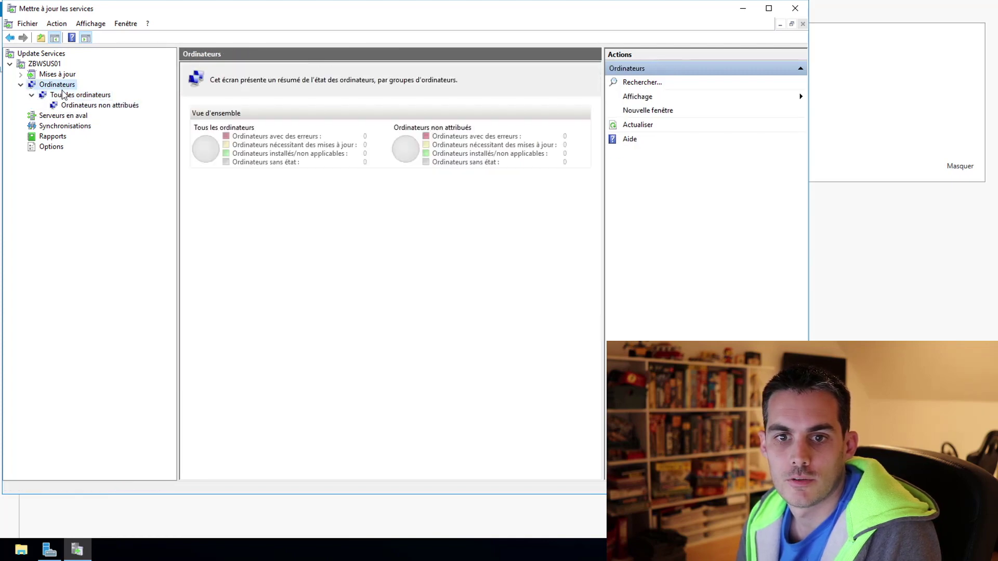
pyautogui.click(66, 95)
pyautogui.click(69, 105)
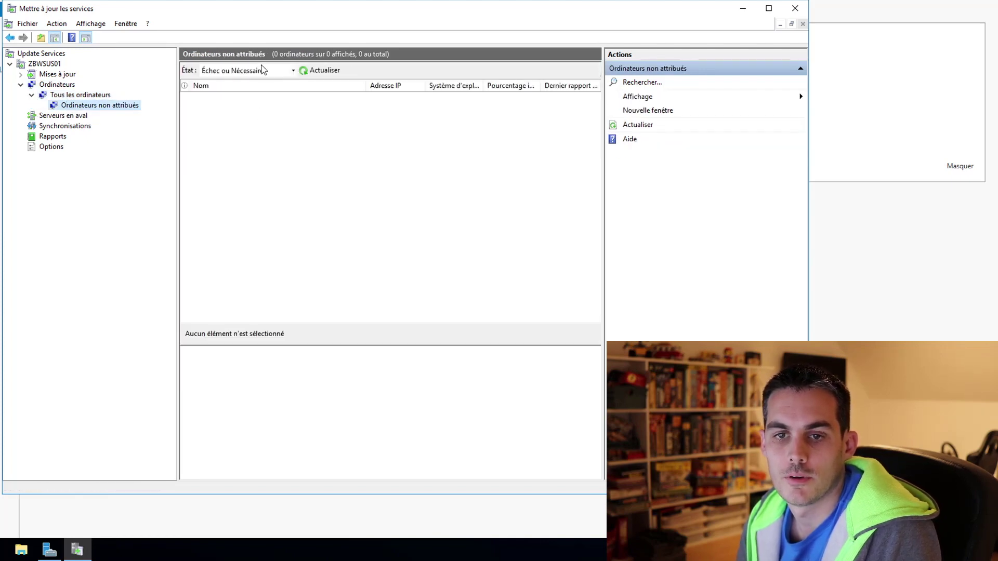
pyautogui.click(248, 120)
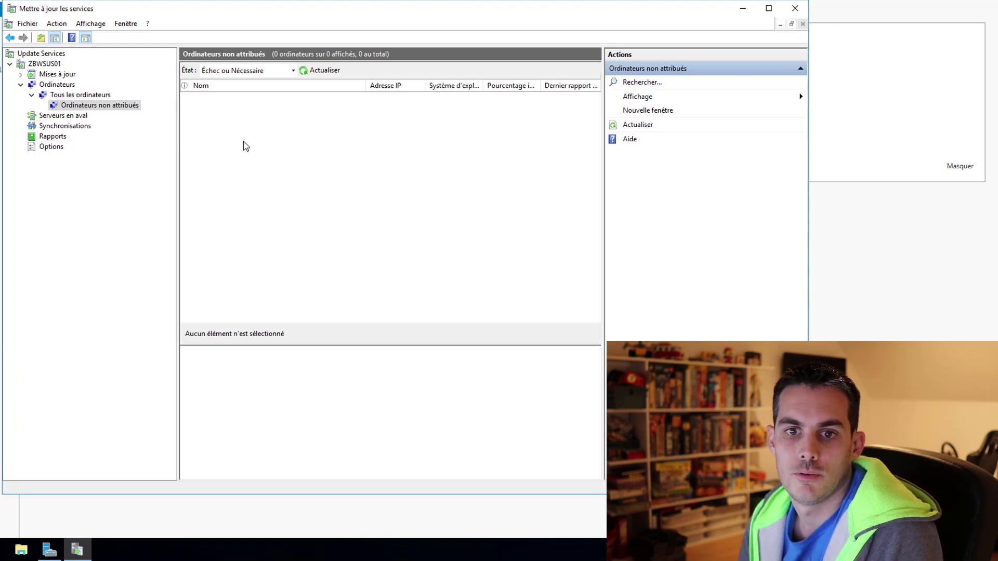
pyautogui.click(83, 222)
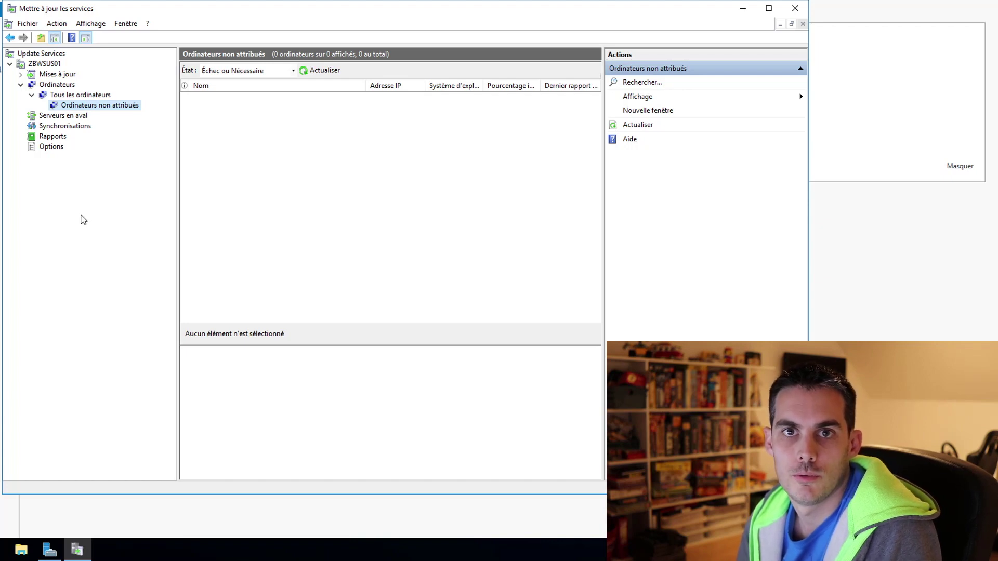
# - Review the WSUS server options, inspect the update source and proxy server settings, and open the Ordinateurs option
pyautogui.click(56, 148)
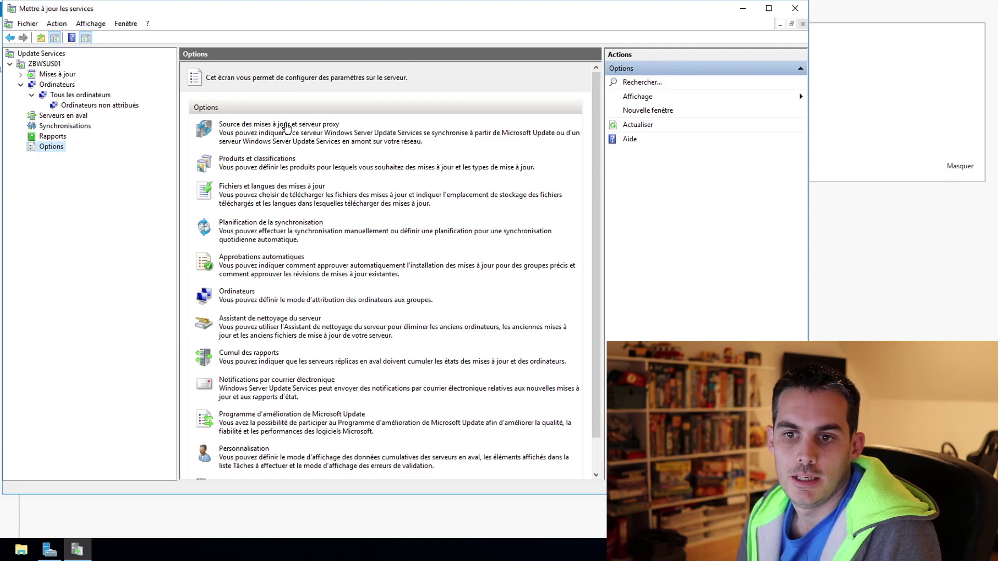
pyautogui.scroll(-1, 286, 156)
pyautogui.scroll(1, 288, 211)
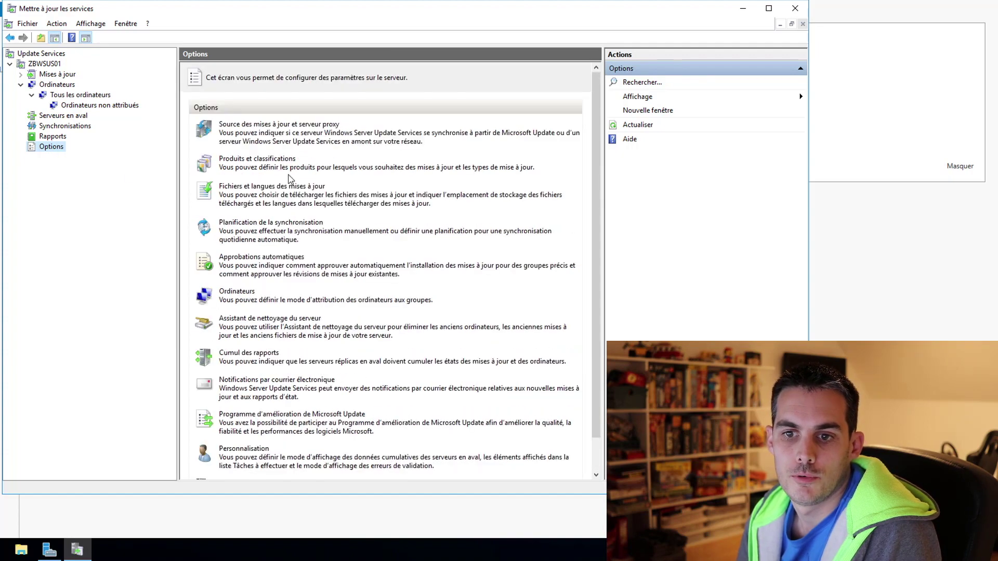
pyautogui.scroll(-1, 287, 166)
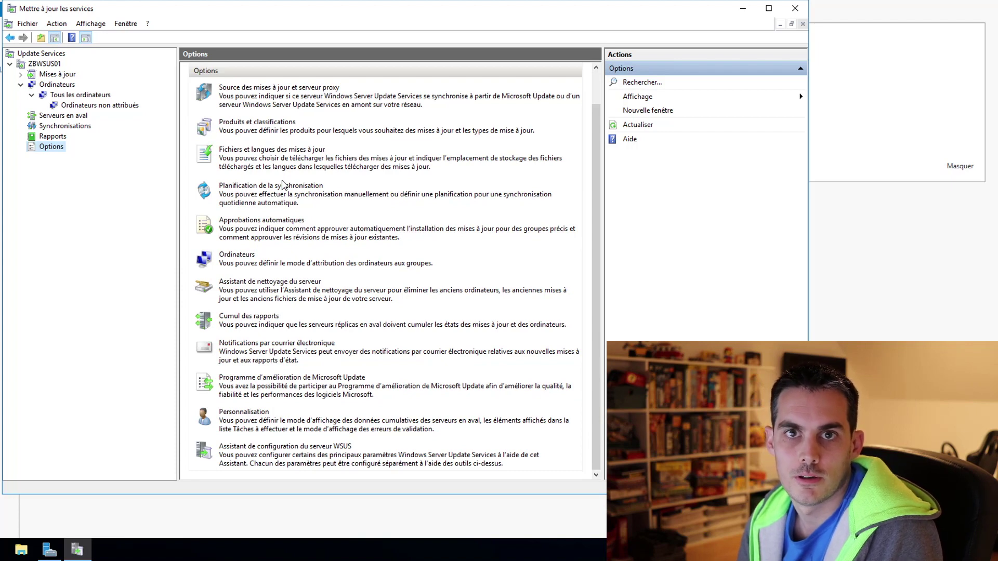
pyautogui.scroll(1, 284, 185)
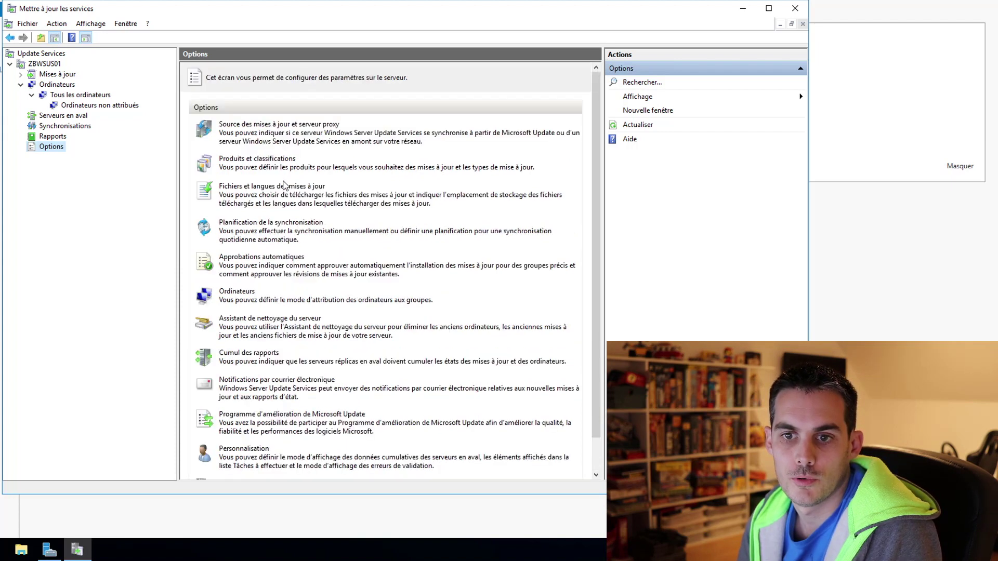
pyautogui.click(286, 125)
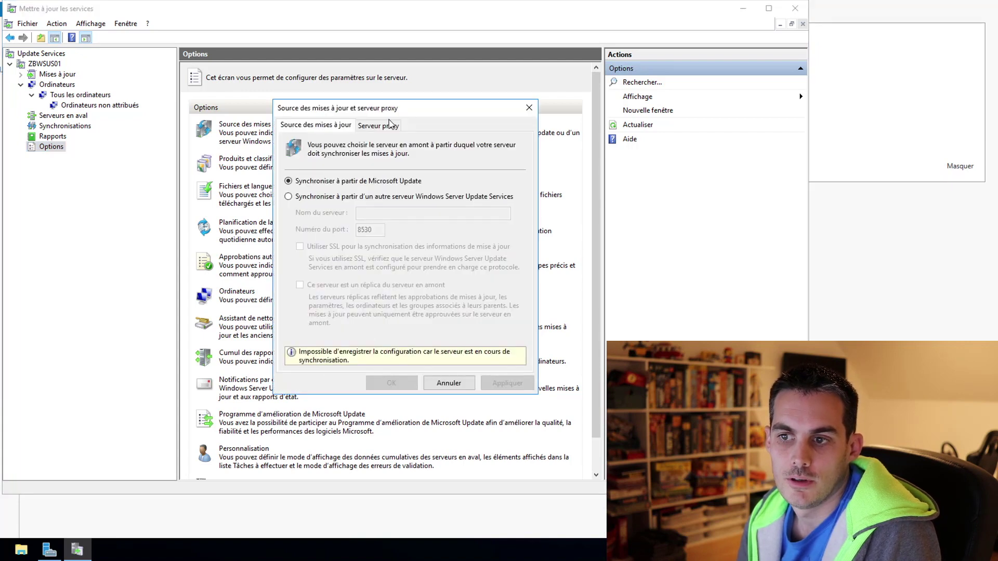
pyautogui.click(530, 108)
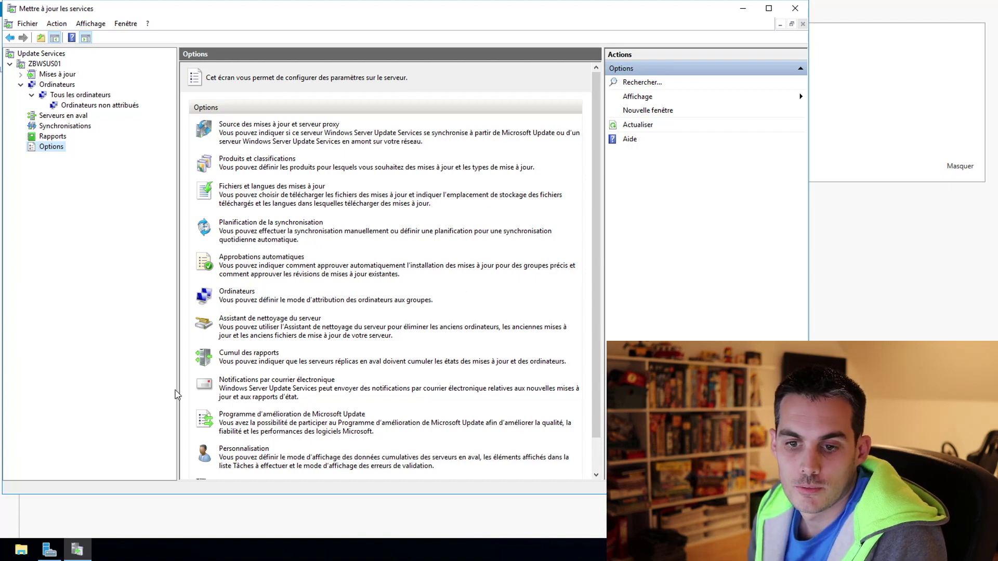
pyautogui.click(237, 295)
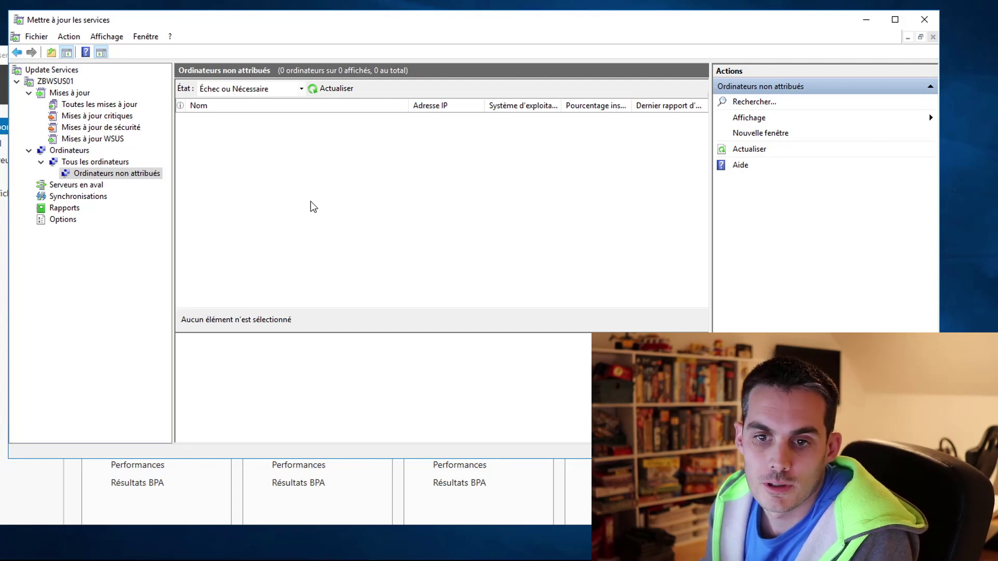
# - Add a computer group named France under Tous les ordinateurs and display it
pyautogui.rightClick(134, 173)
pyautogui.rightClick(117, 162)
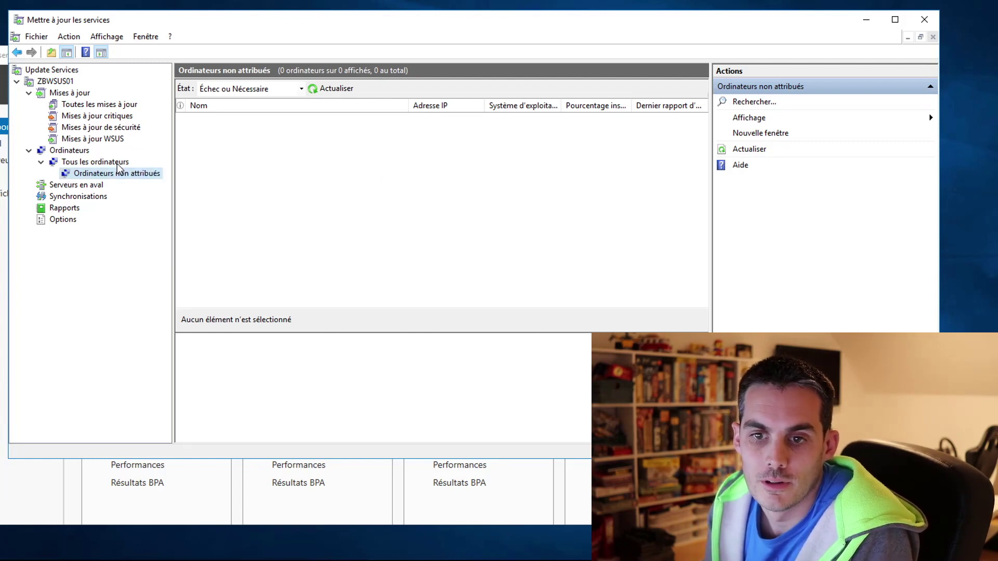
pyautogui.rightClick(118, 163)
pyautogui.click(171, 185)
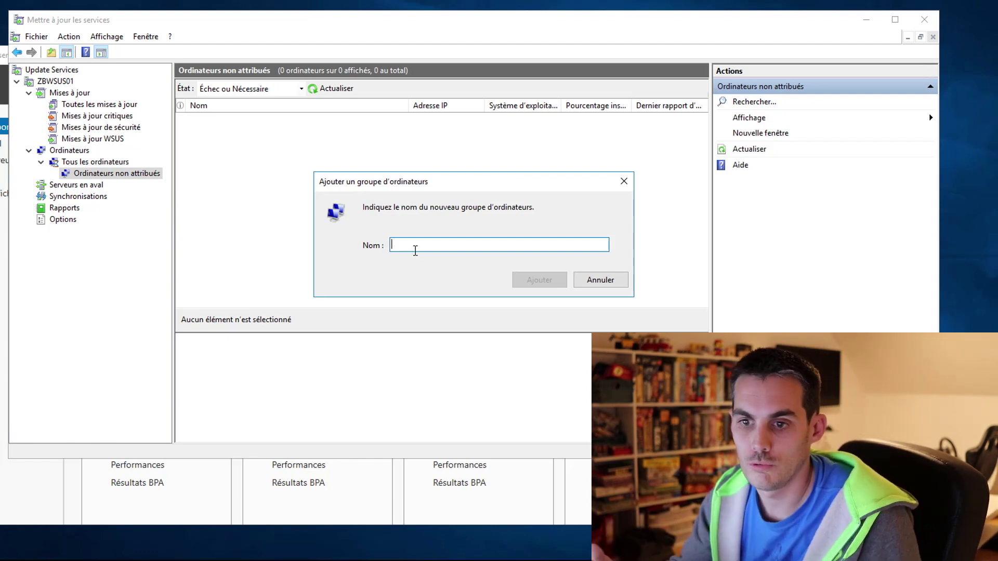
pyautogui.write('France')
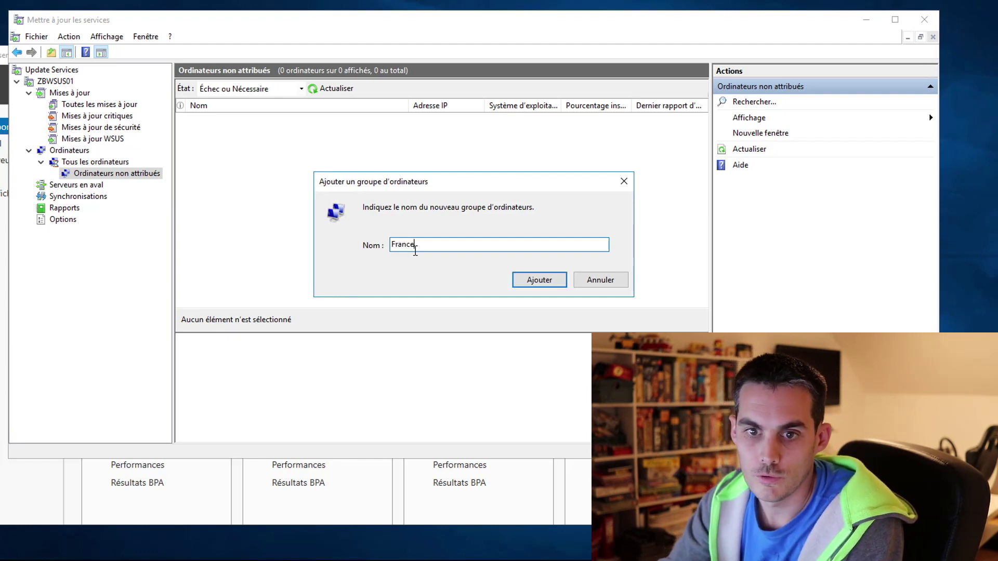
pyautogui.press('Return')
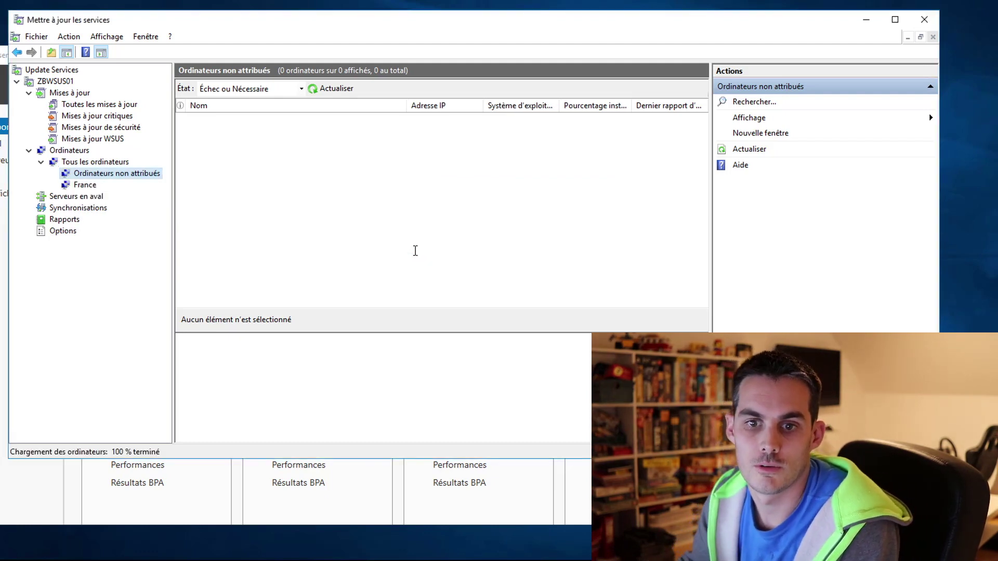
pyautogui.click(83, 186)
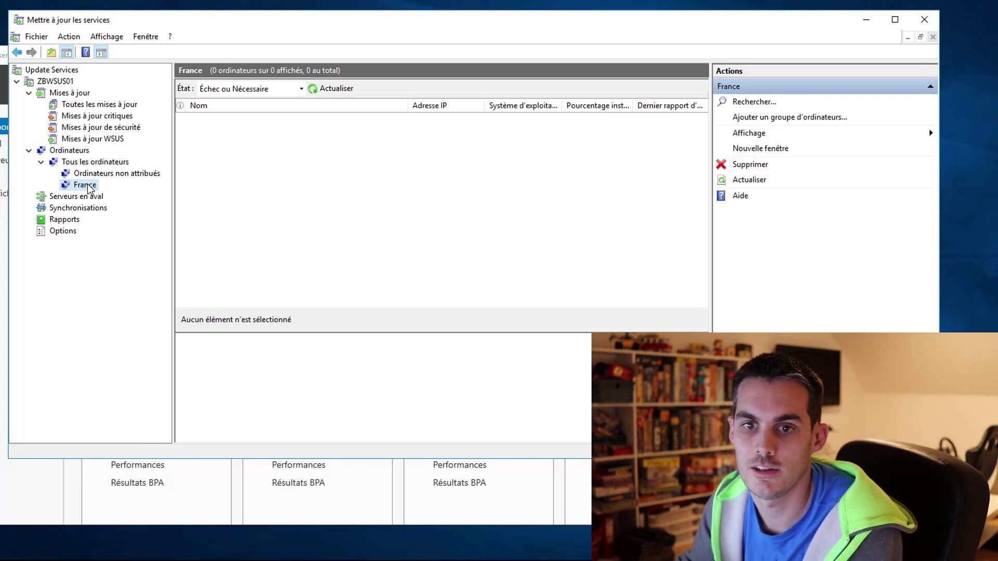
# - Open the Group Policy Management and Active Directory Users and Computers consoles from Server Manager, and minimize Server Manager
pyautogui.click(4, 318)
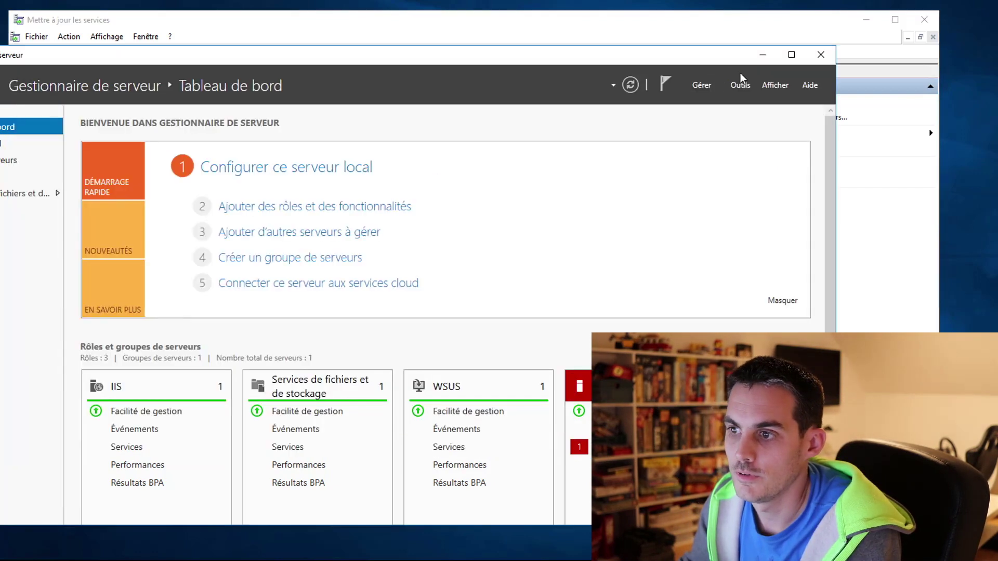
pyautogui.click(743, 86)
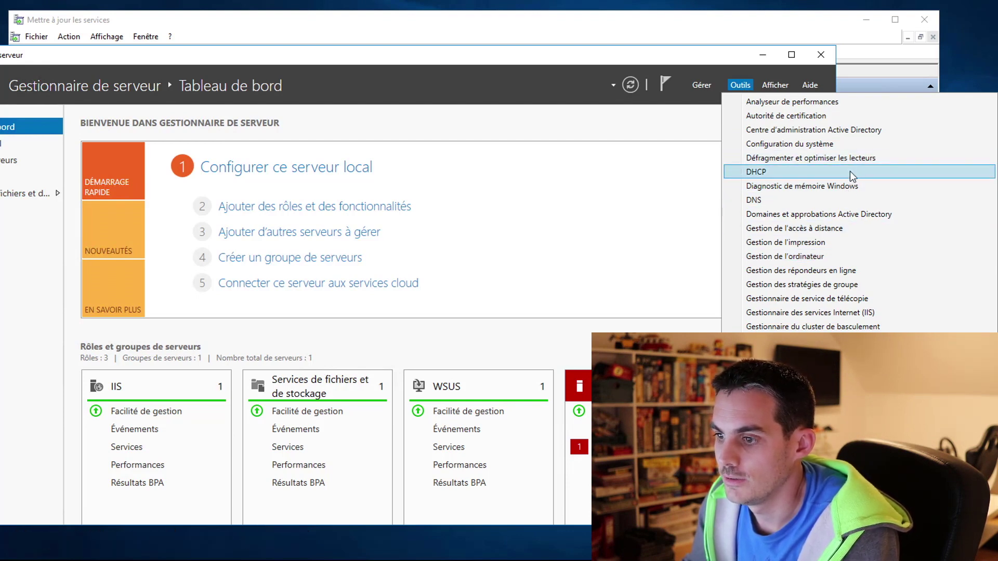
pyautogui.click(831, 284)
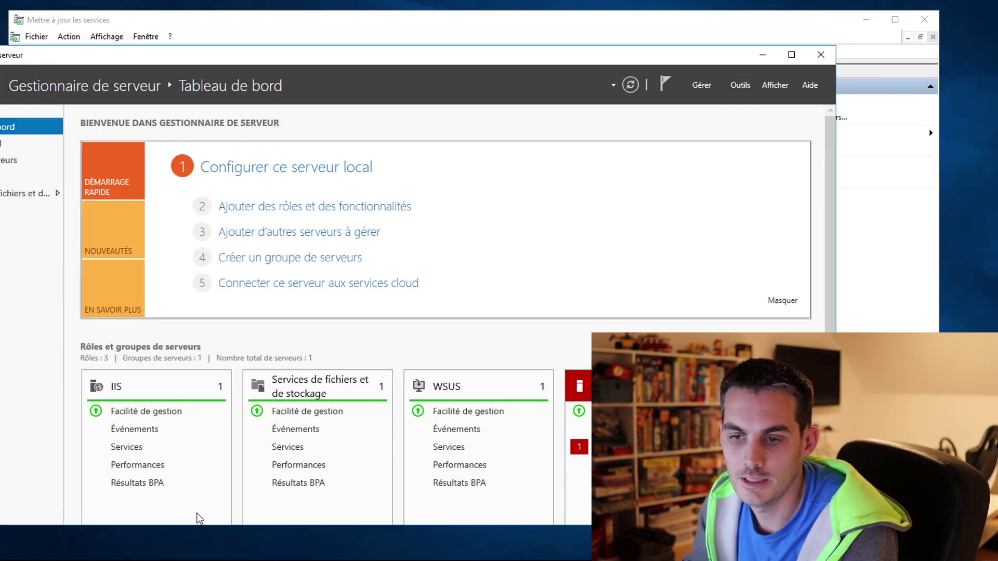
pyautogui.click(749, 90)
pyautogui.scroll(-5, 831, 218)
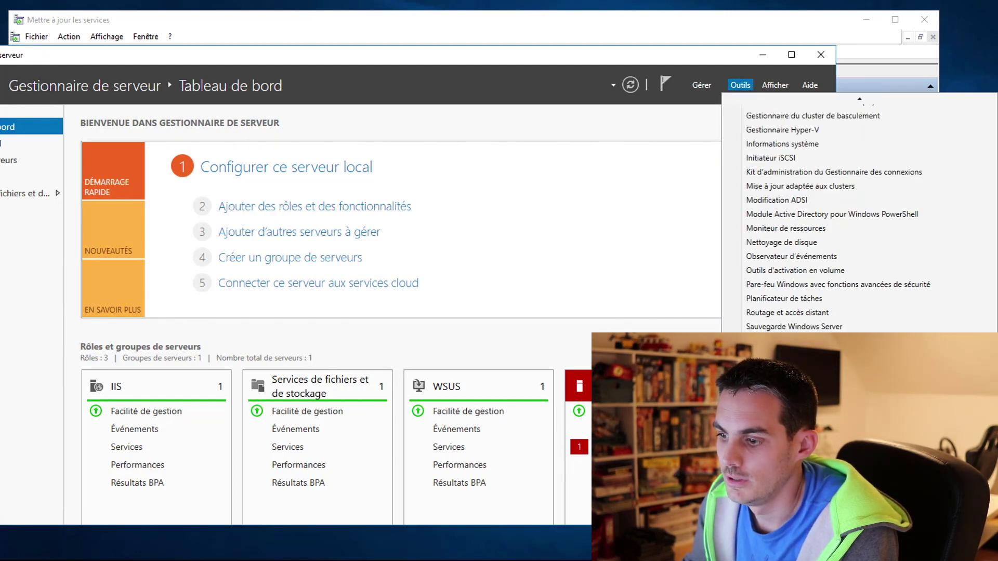
pyautogui.click(759, 72)
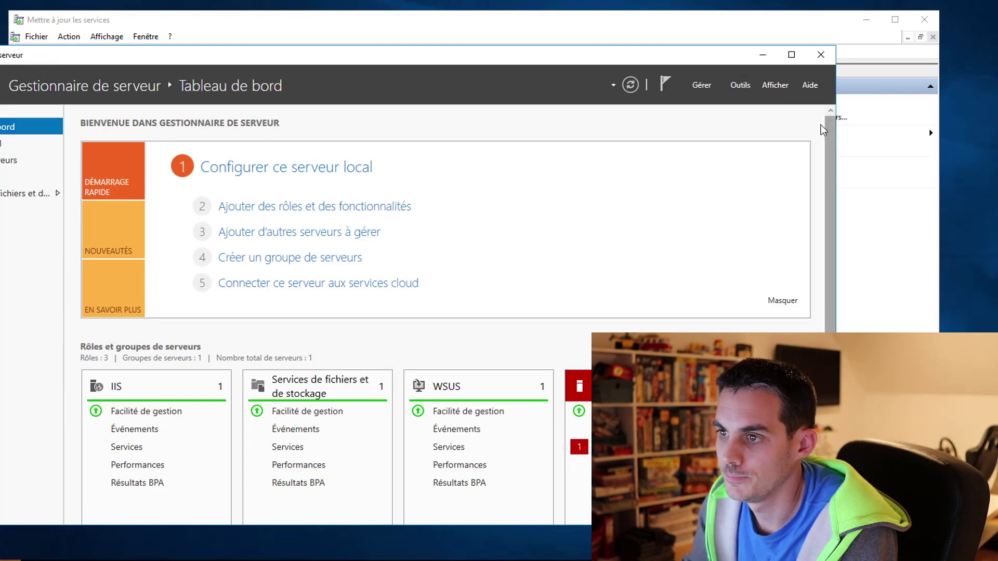
pyautogui.click(762, 55)
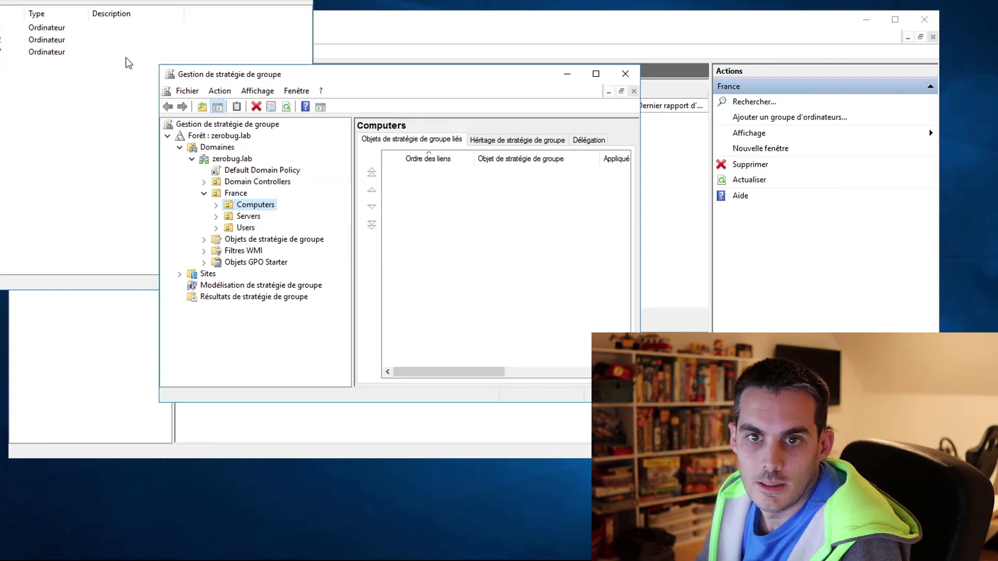
# - Examine the computers in the Desktop unit under France > Computers in Active Directory, and switch to Group Policy Management
pyautogui.moveTo(128, 3); pyautogui.dragTo(440, 88)
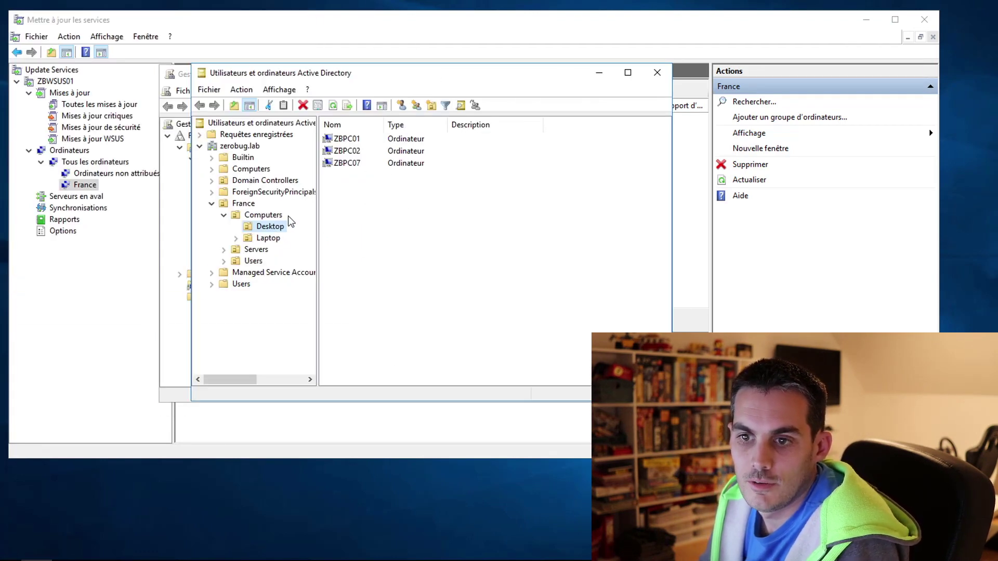
pyautogui.click(387, 191)
pyautogui.moveTo(349, 136); pyautogui.dragTo(344, 129)
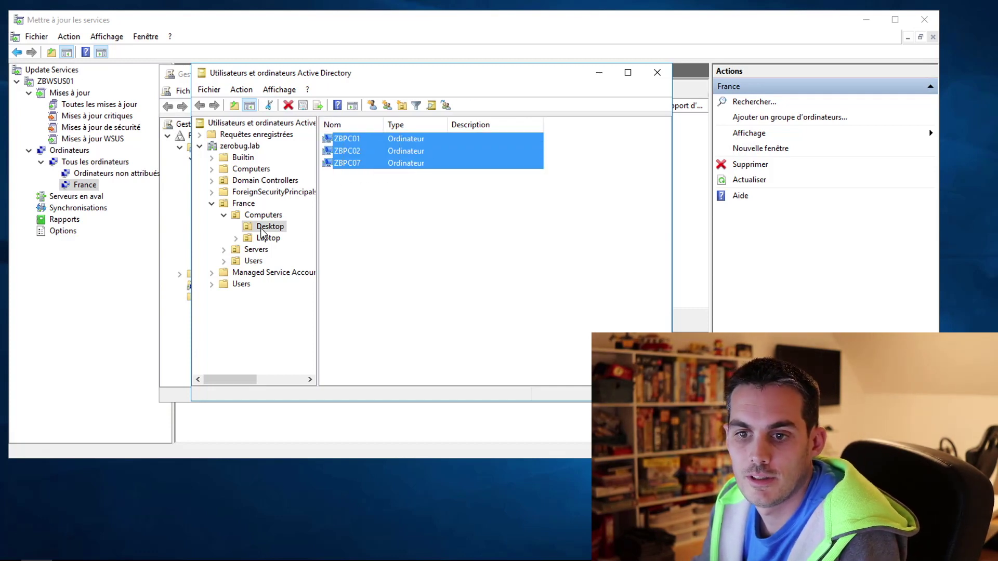
pyautogui.click(243, 204)
pyautogui.click(264, 216)
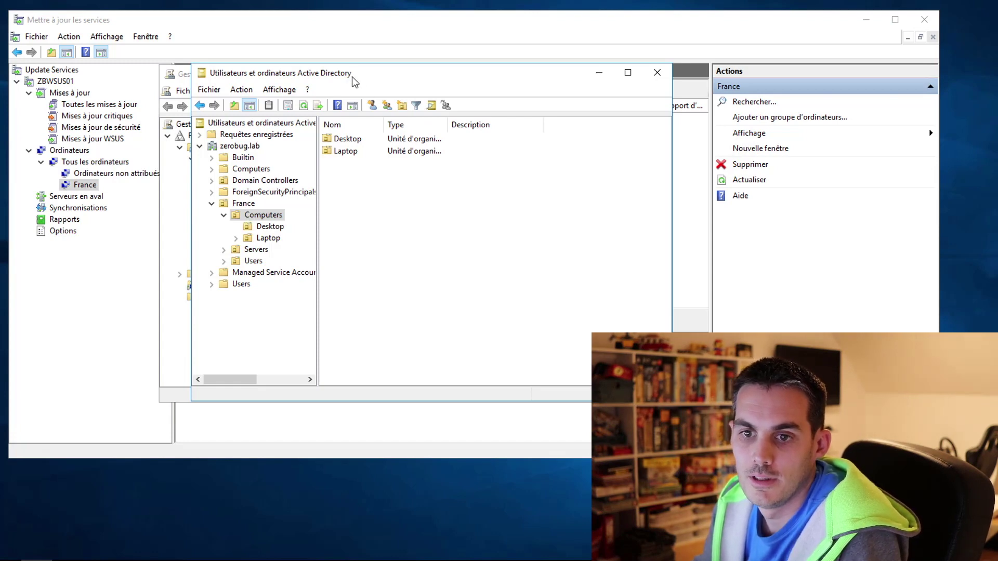
pyautogui.moveTo(350, 78); pyautogui.dragTo(516, 125)
pyautogui.click(297, 82)
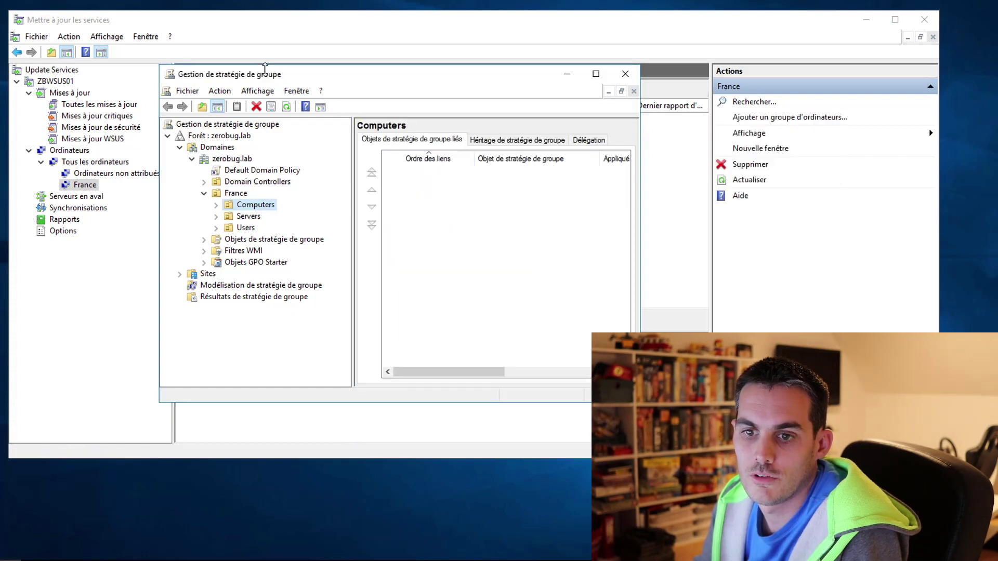
# - Create a Group Policy object named WSUS linked to the Computers unit under France in zerobug.lab
pyautogui.rightClick(255, 206)
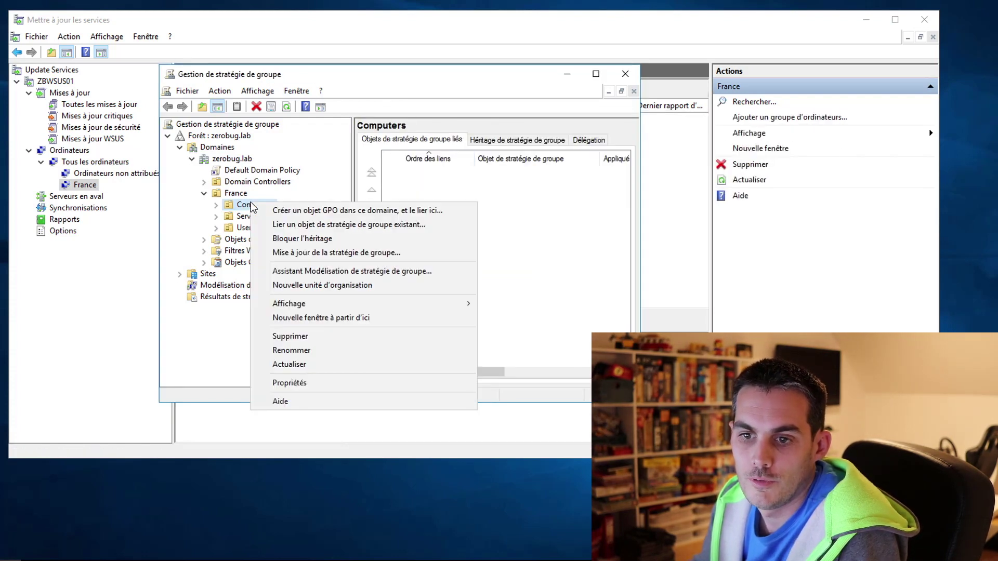
pyautogui.click(347, 211)
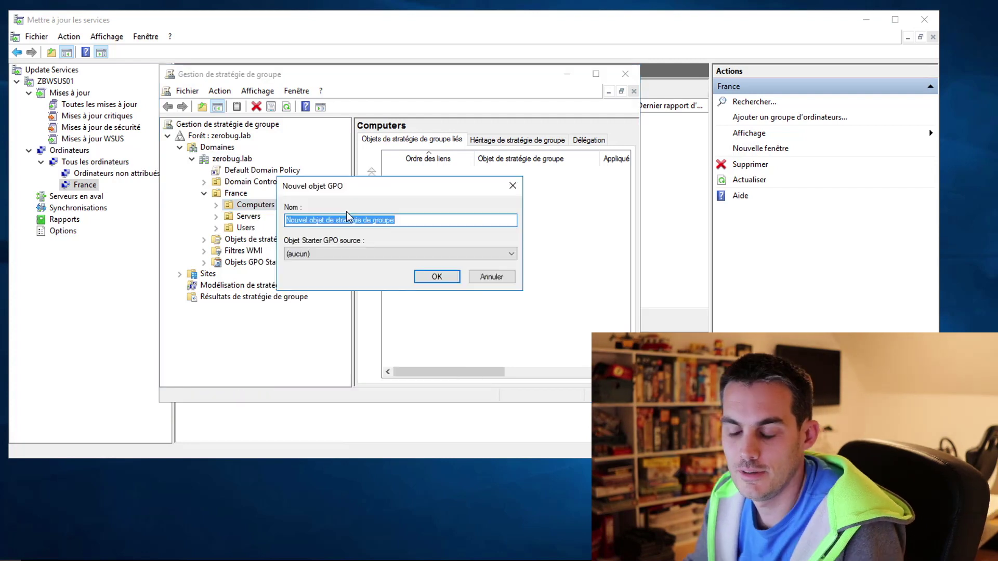
pyautogui.write('W')
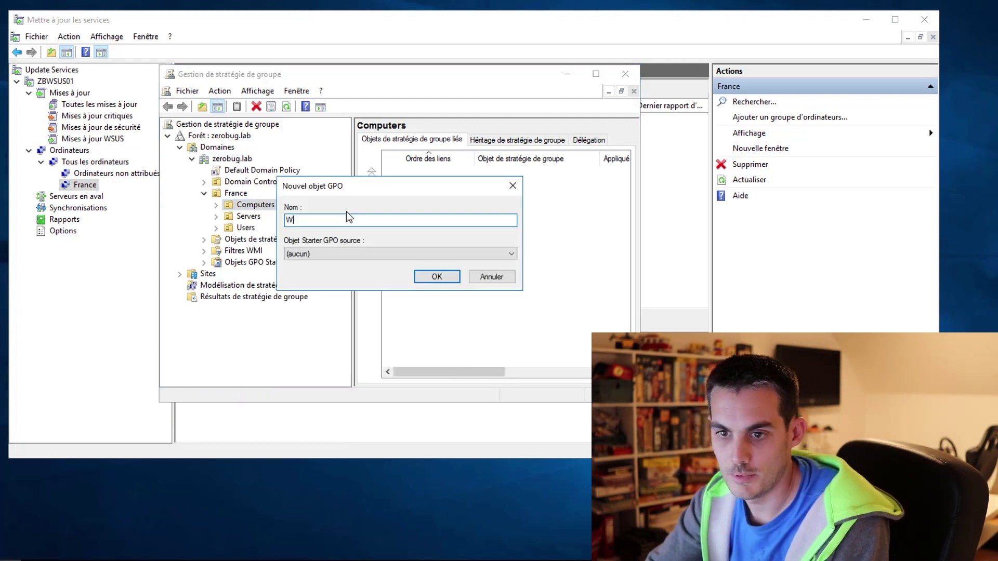
pyautogui.write('SUS')
pyautogui.press('Return')
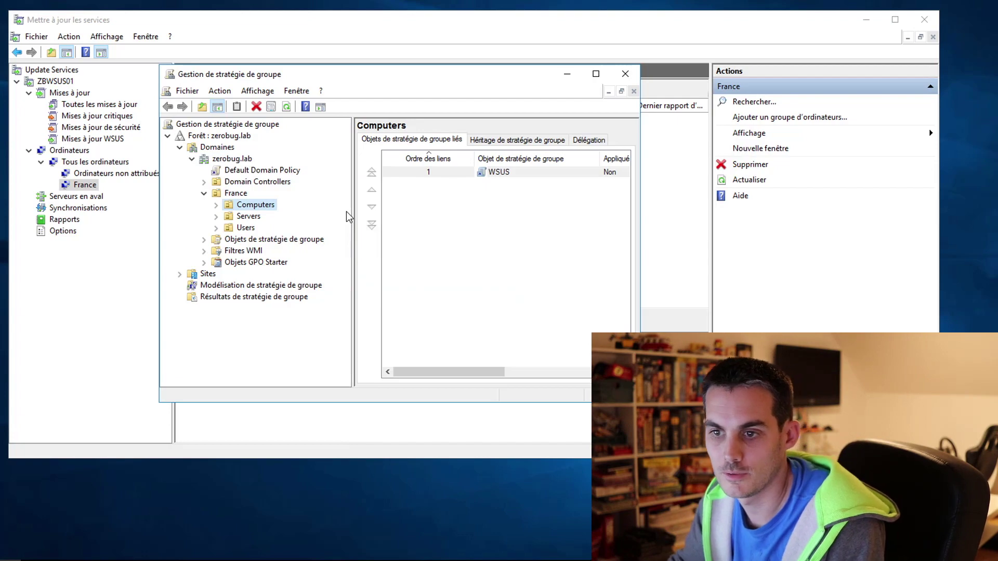
# - Open the WSUS policy object linked to the Computers unit for editing
pyautogui.click(551, 176)
pyautogui.rightClick(552, 175)
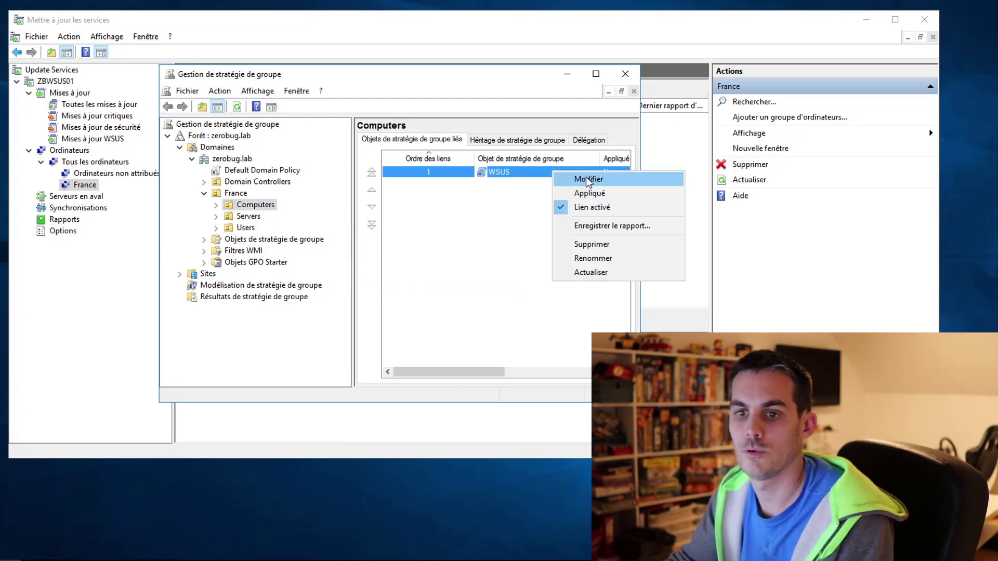
pyautogui.click(564, 174)
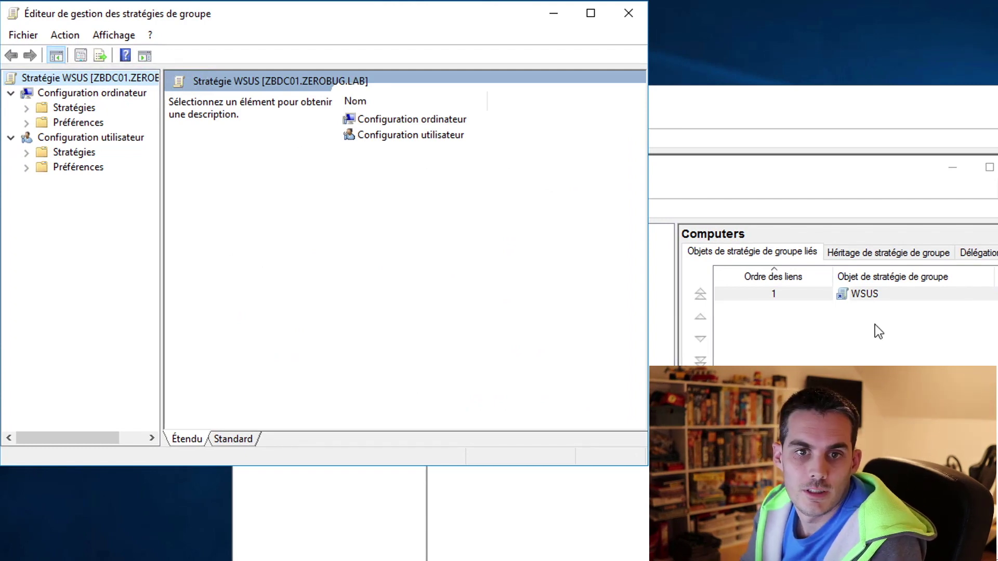
# - Display the Windows Update settings under Configuration ordinateur > Stratégies > Modèles d'administration > Composants Windows, enlarging the window and widening the Paramètre column
pyautogui.click(27, 109)
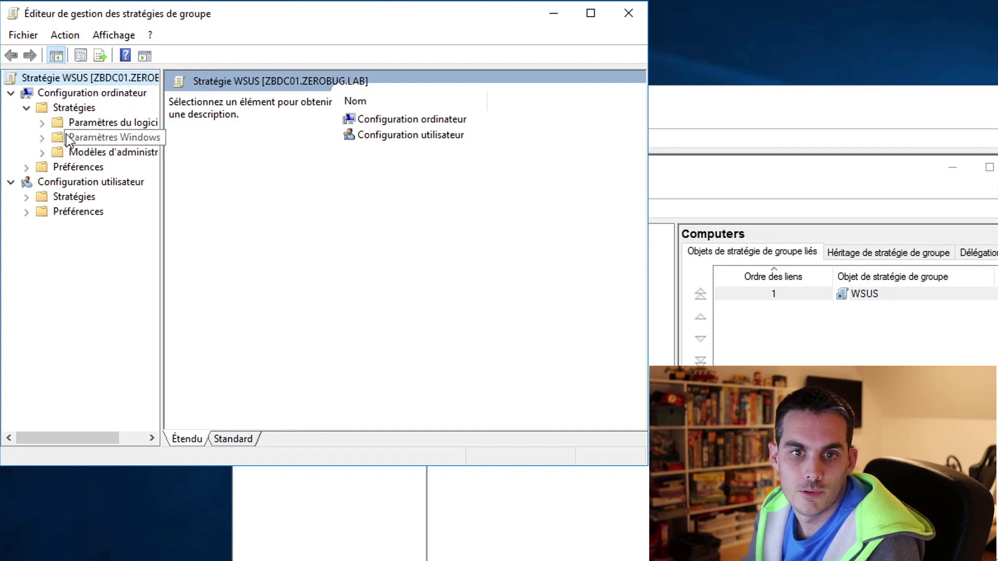
pyautogui.click(43, 152)
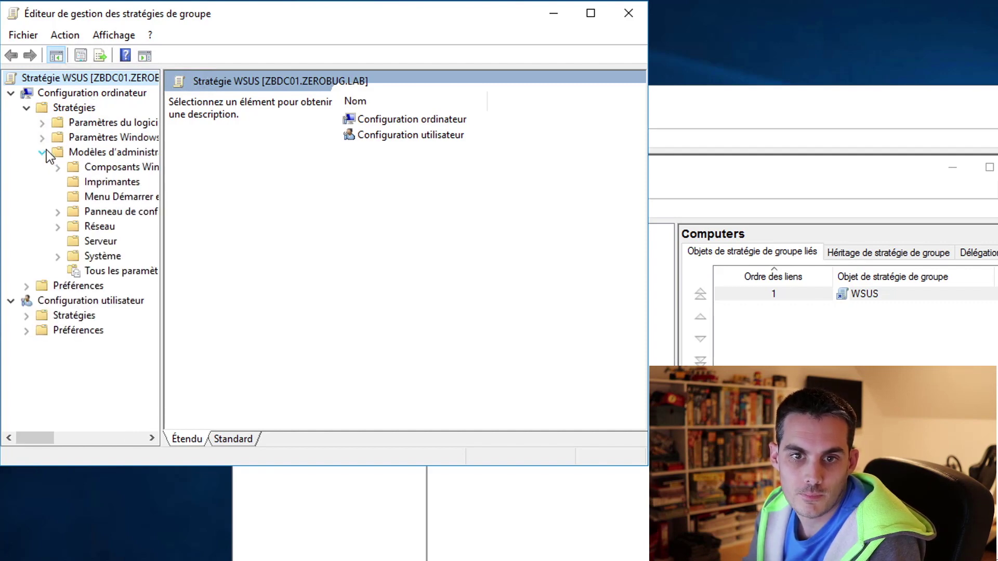
pyautogui.moveTo(162, 170); pyautogui.dragTo(235, 171)
pyautogui.doubleClick(133, 167)
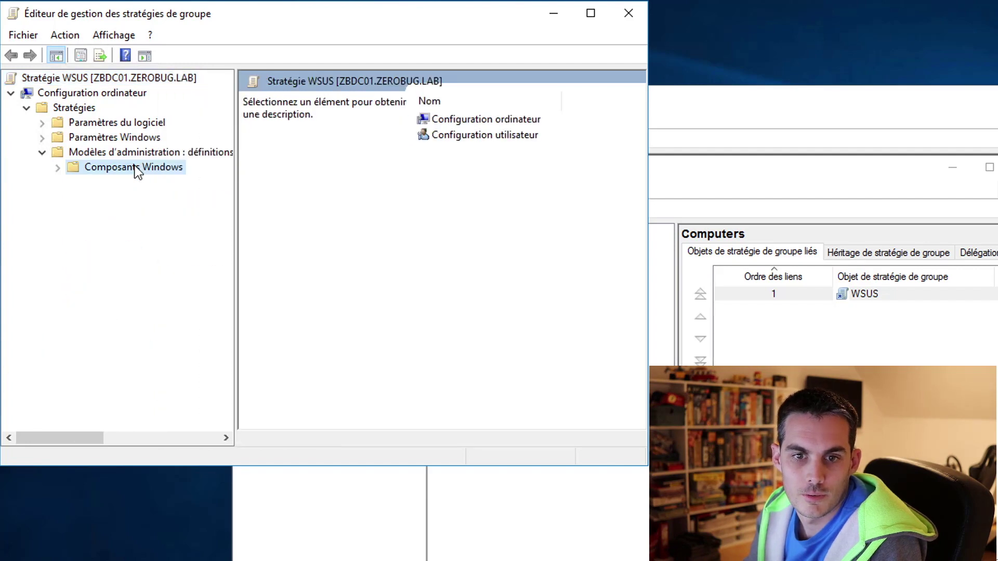
pyautogui.moveTo(639, 174); pyautogui.dragTo(644, 424)
pyautogui.click(505, 385)
pyautogui.doubleClick(506, 385)
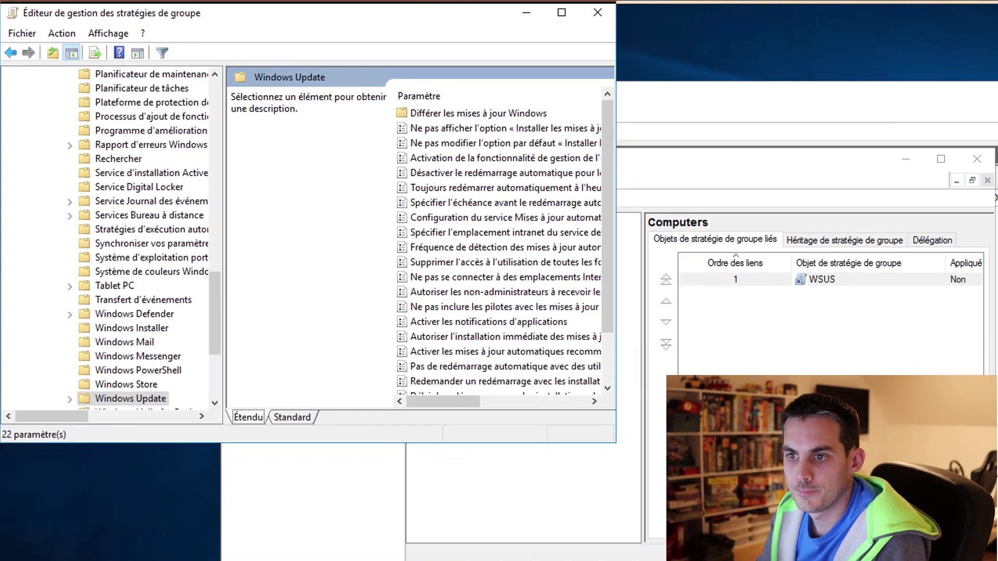
pyautogui.moveTo(644, 465); pyautogui.dragTo(997, 560)
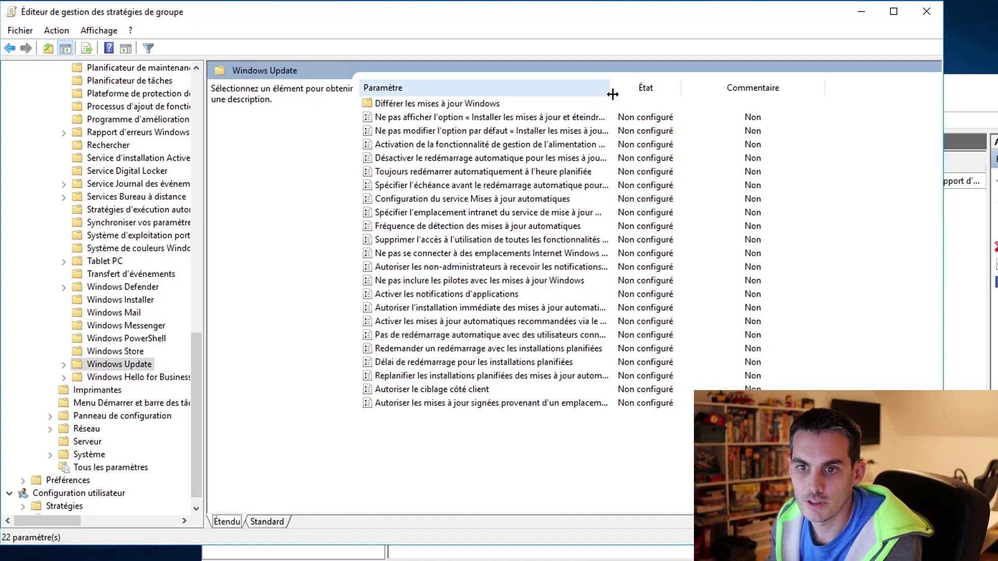
pyautogui.moveTo(610, 94); pyautogui.dragTo(664, 95)
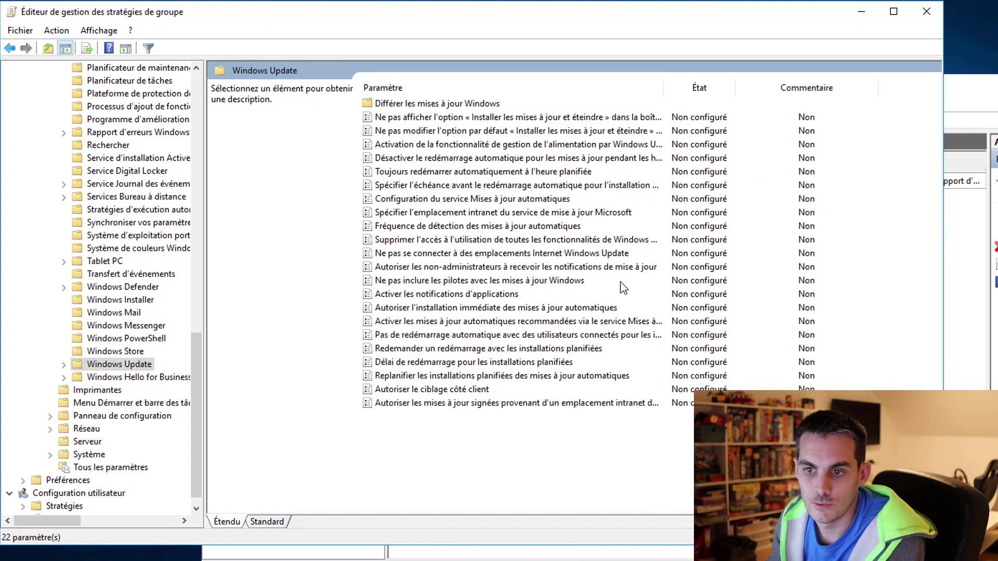
pyautogui.click(582, 280)
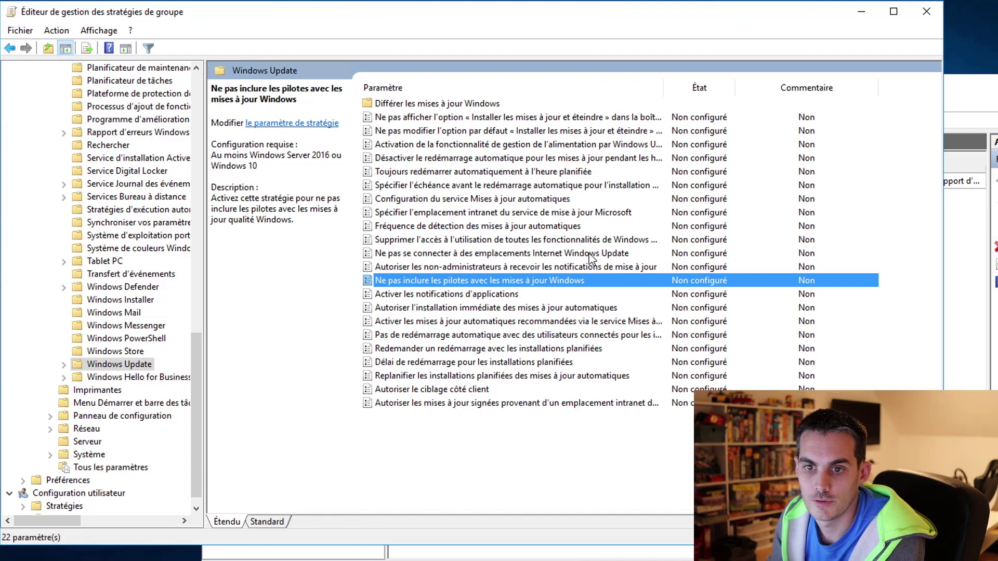
pyautogui.click(509, 185)
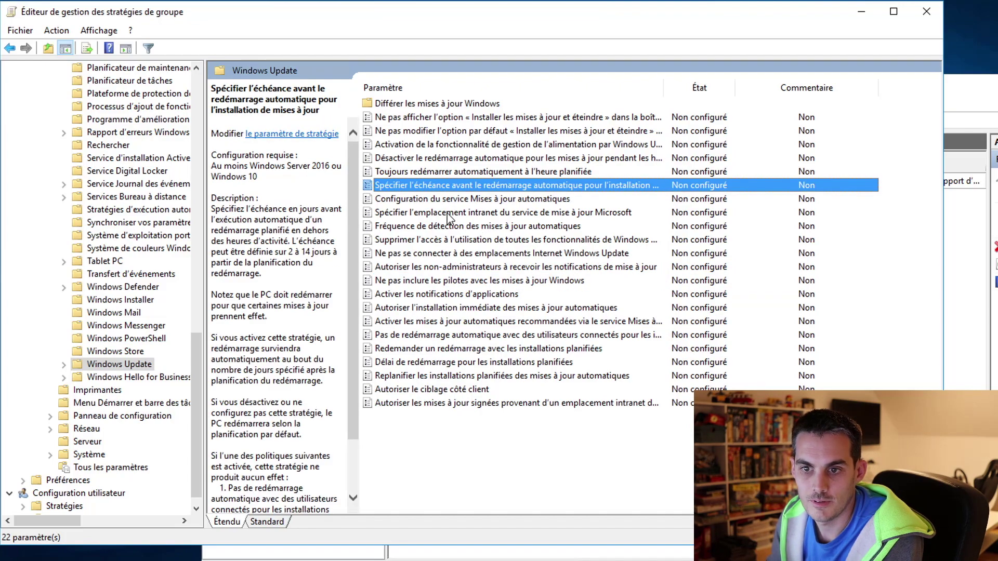
pyautogui.click(447, 213)
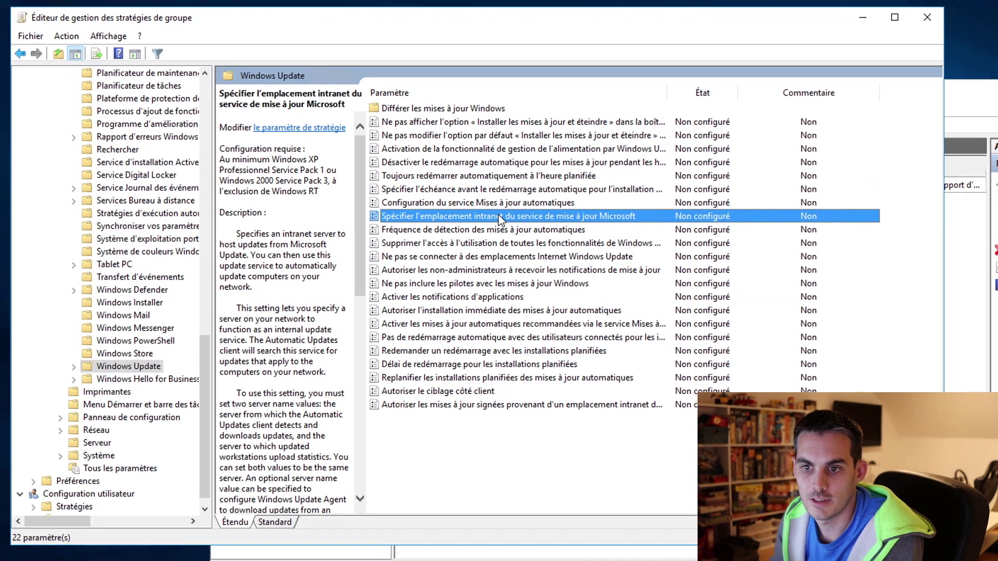
pyautogui.doubleClick(492, 213)
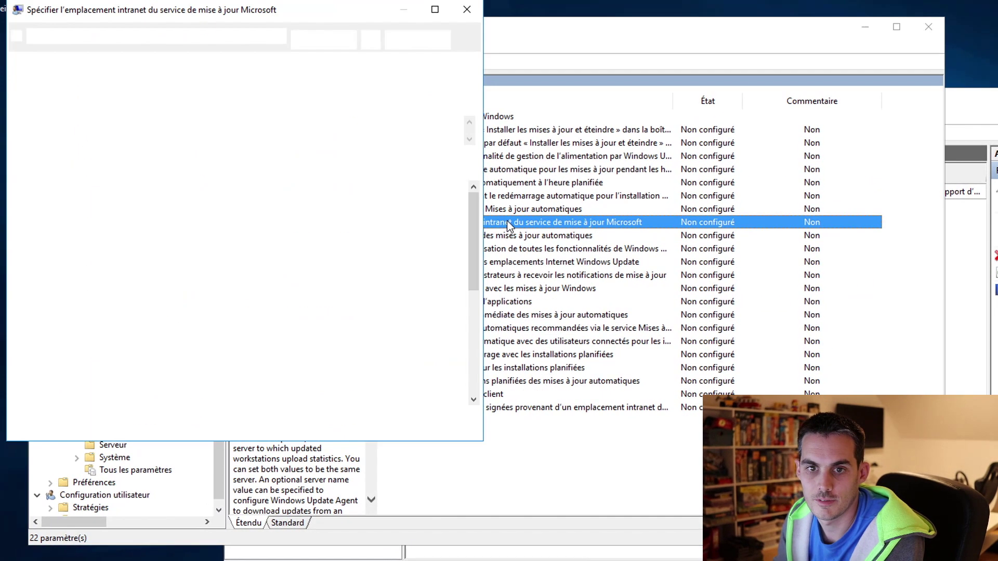
pyautogui.click(19, 87)
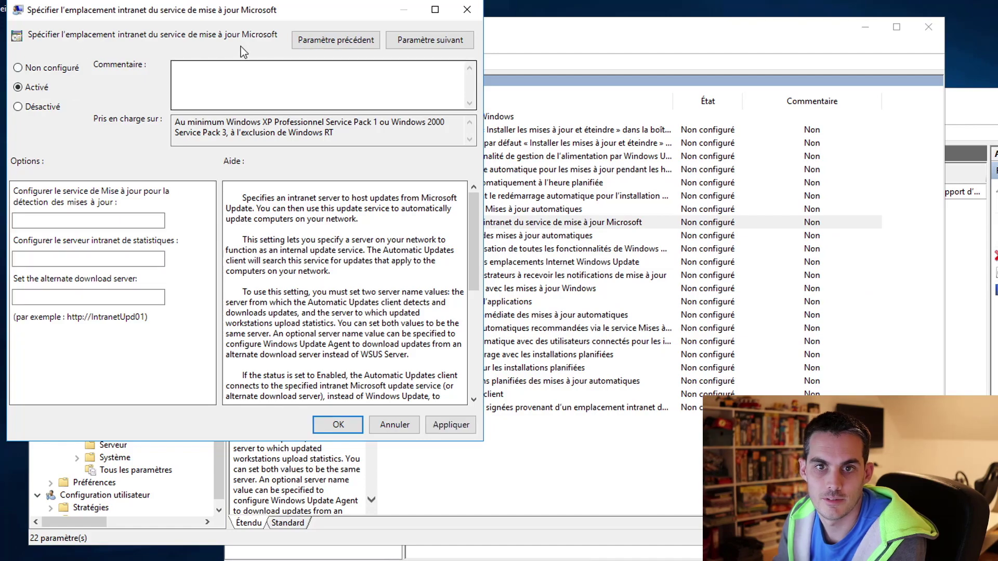
pyautogui.moveTo(231, 14); pyautogui.dragTo(532, 107)
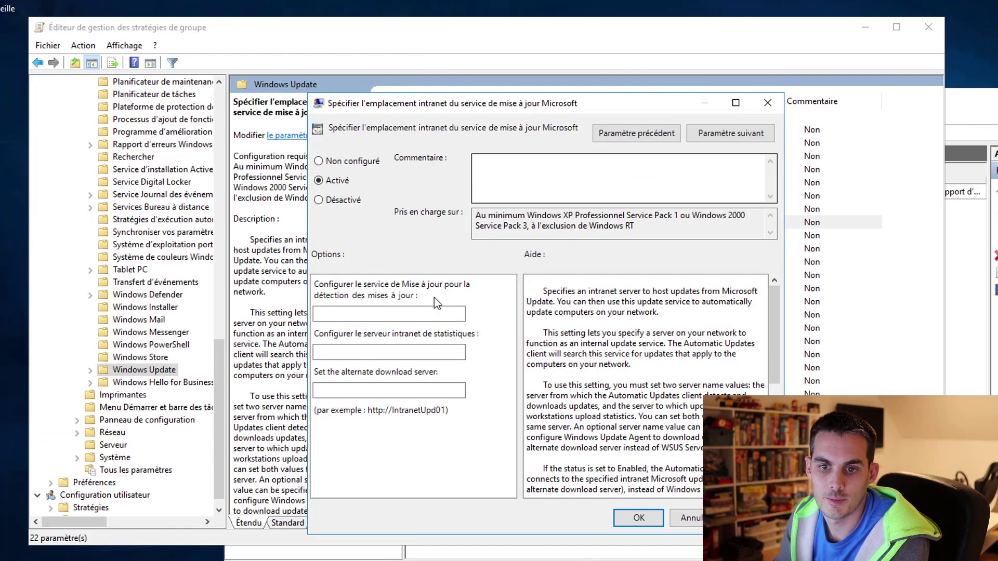
pyautogui.click(404, 315)
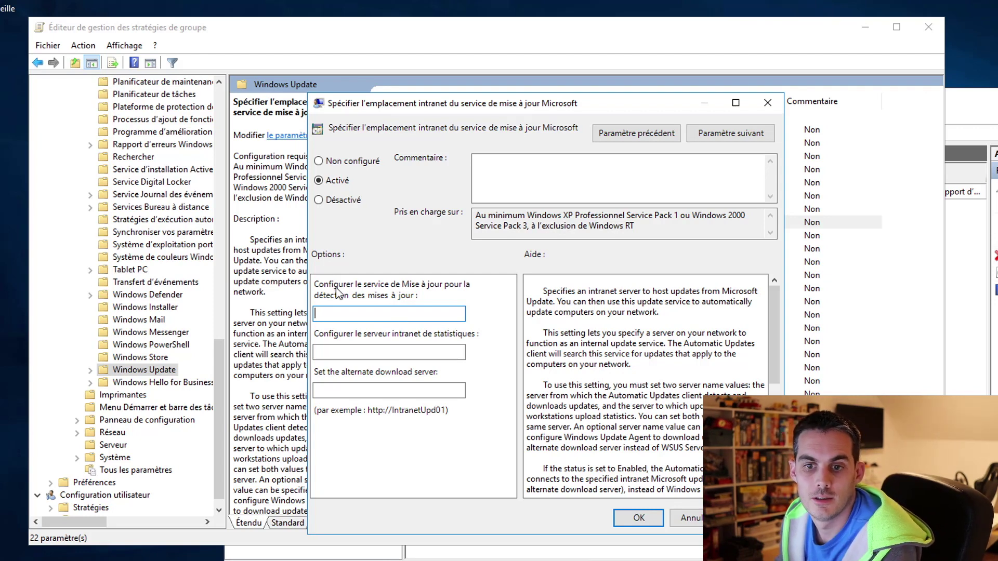
pyautogui.write('http://zbwsus01.zerobug.lab:8530/')
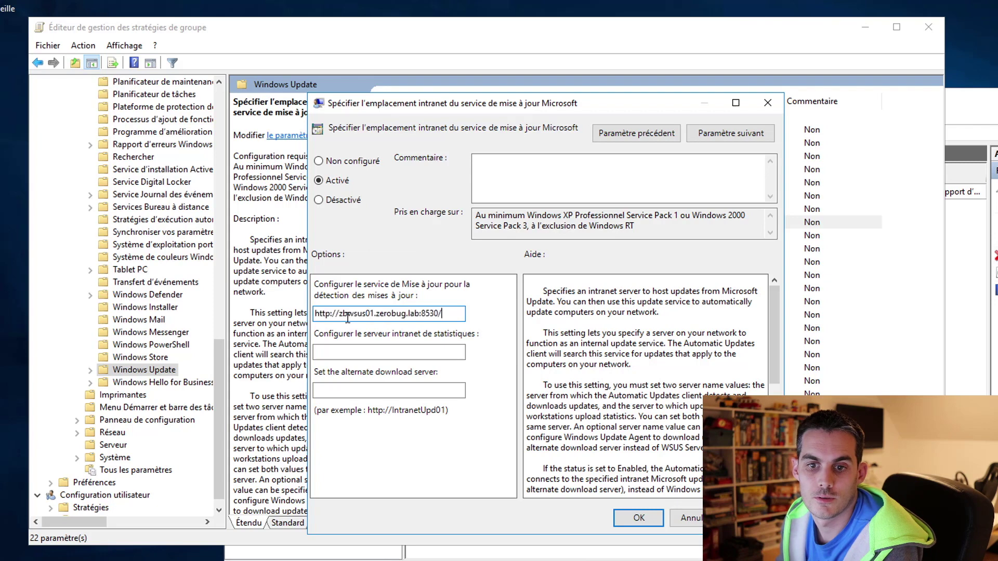
pyautogui.click(395, 353)
pyautogui.write('http://zbwsus01.zerobug.lab:8530/')
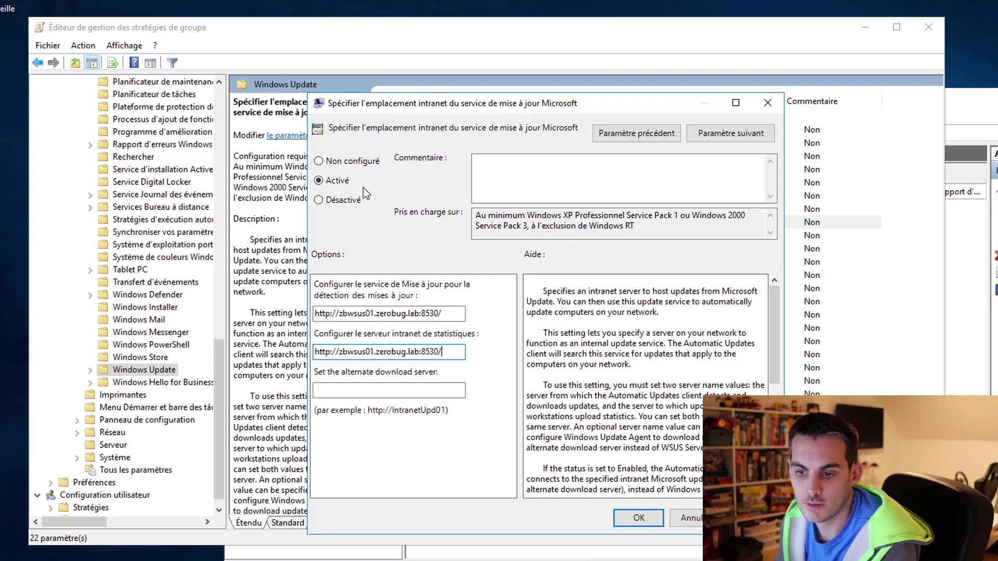
pyautogui.click(646, 518)
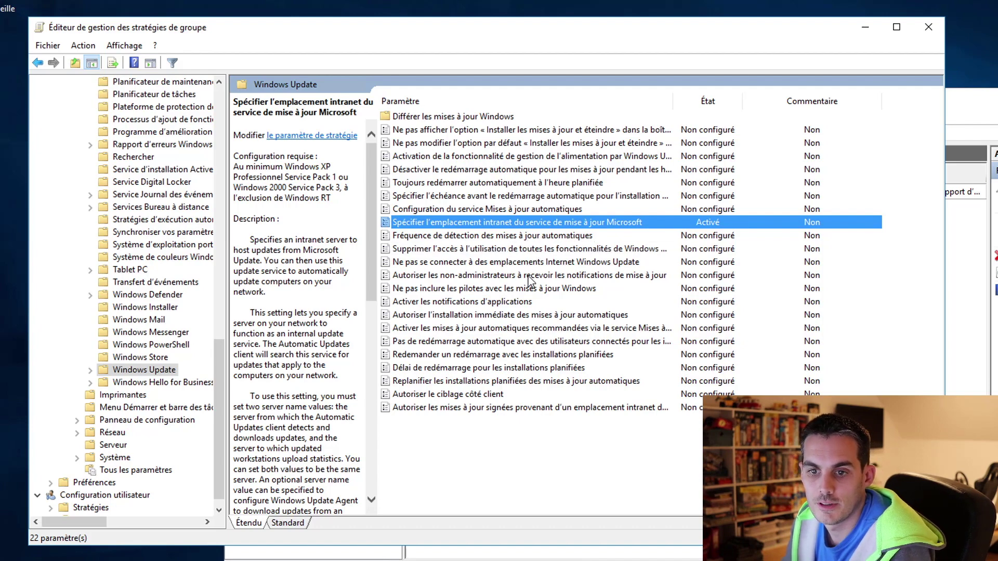
# - Enable "Autoriser le ciblage côté client" with France as the target group name
pyautogui.click(450, 394)
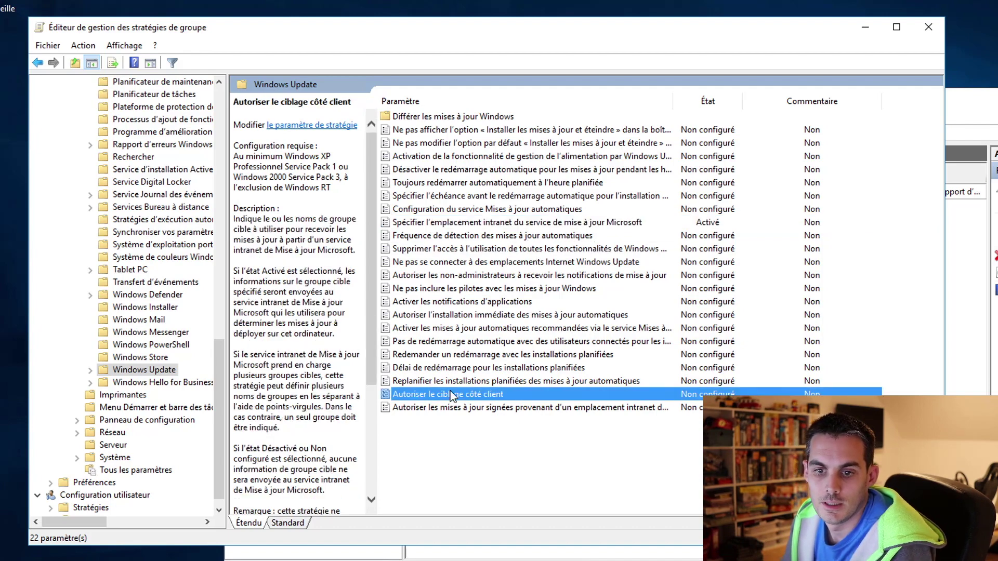
pyautogui.doubleClick(532, 394)
pyautogui.click(92, 142)
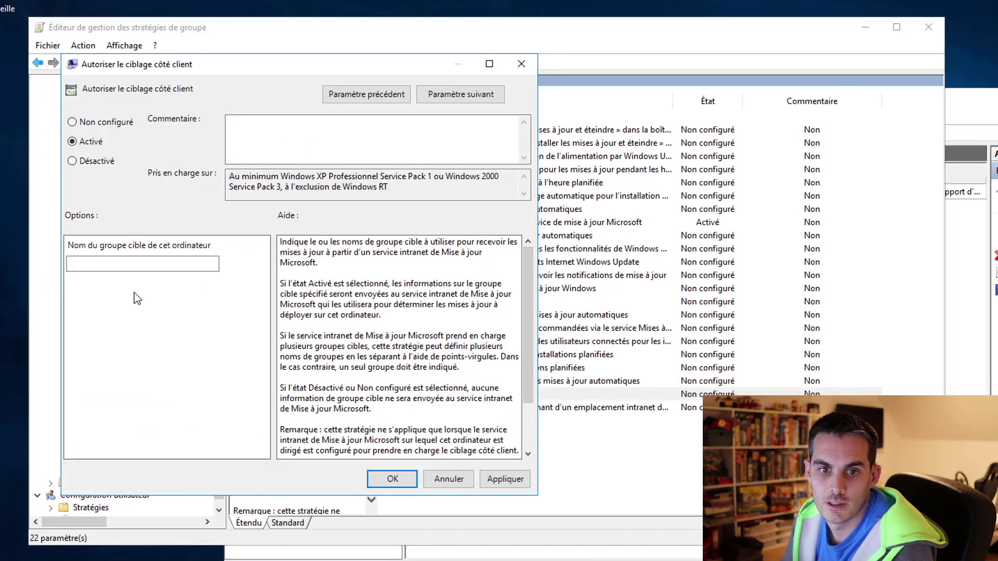
pyautogui.click(133, 262)
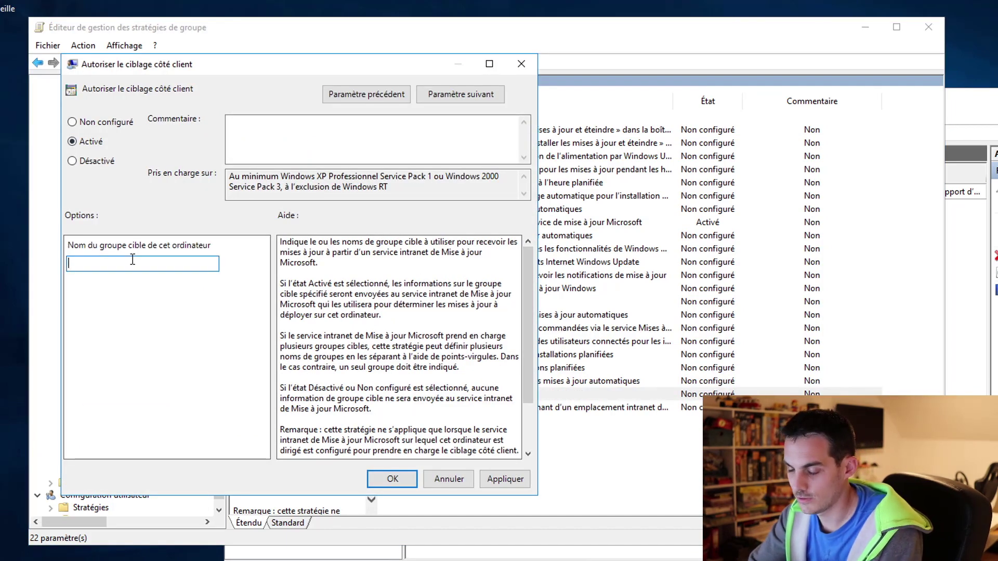
pyautogui.write('France')
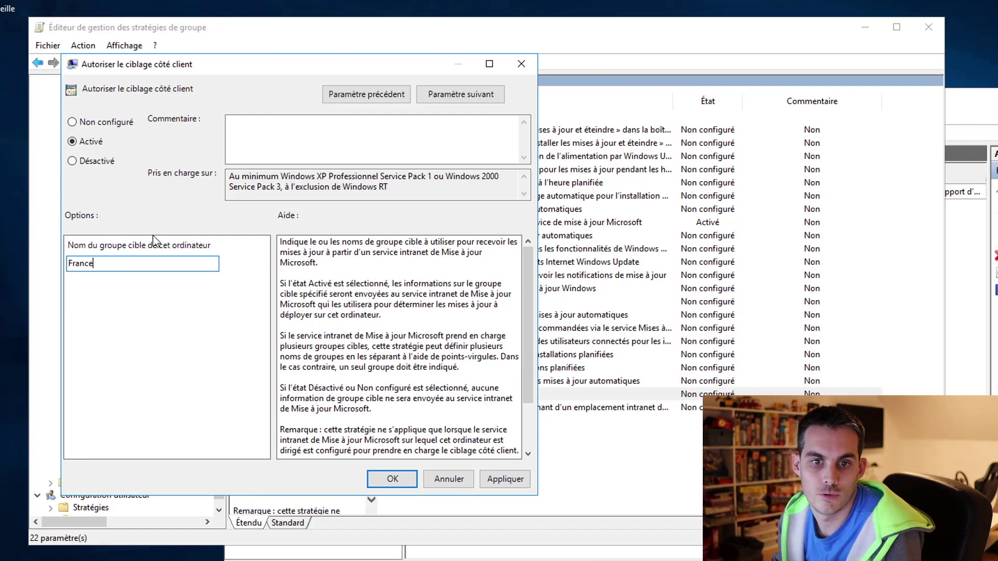
pyautogui.click(511, 479)
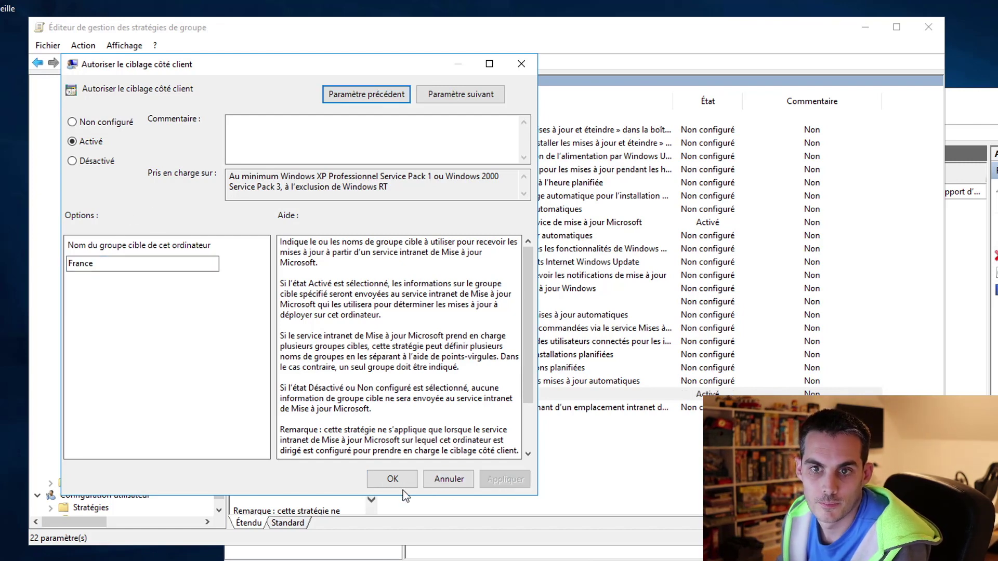
pyautogui.click(401, 483)
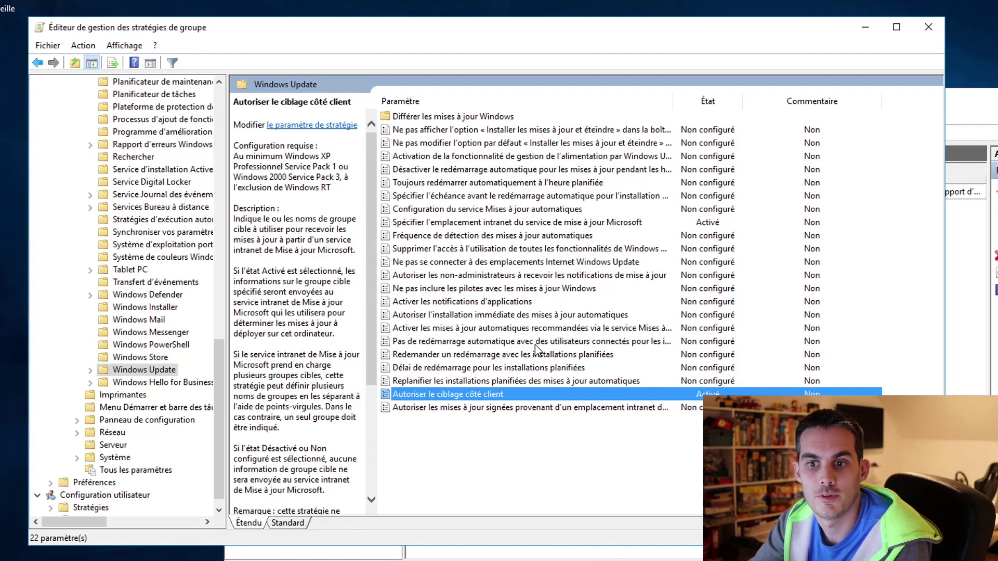
# - Enable "Configuration du service Mises à jour automatiques" with option 3 - Téléchargement automatique et notification des installations and a planned installation time of 12:00
pyautogui.click(438, 235)
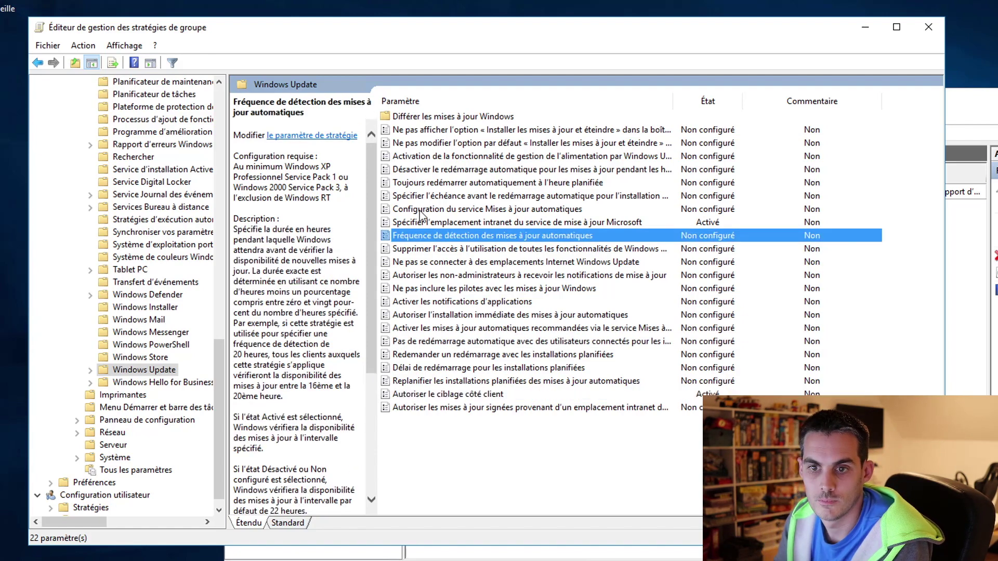
pyautogui.click(426, 210)
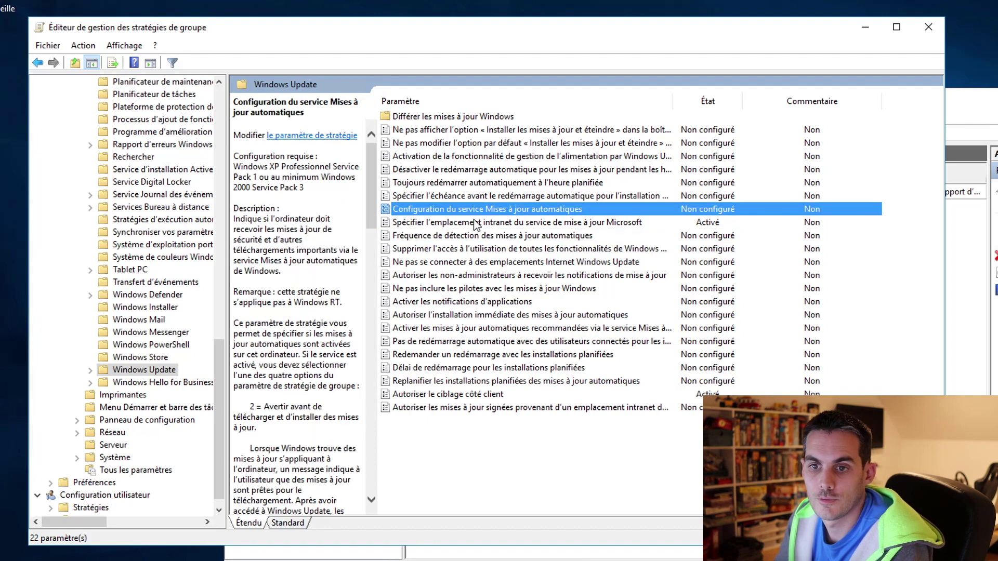
pyautogui.doubleClick(474, 210)
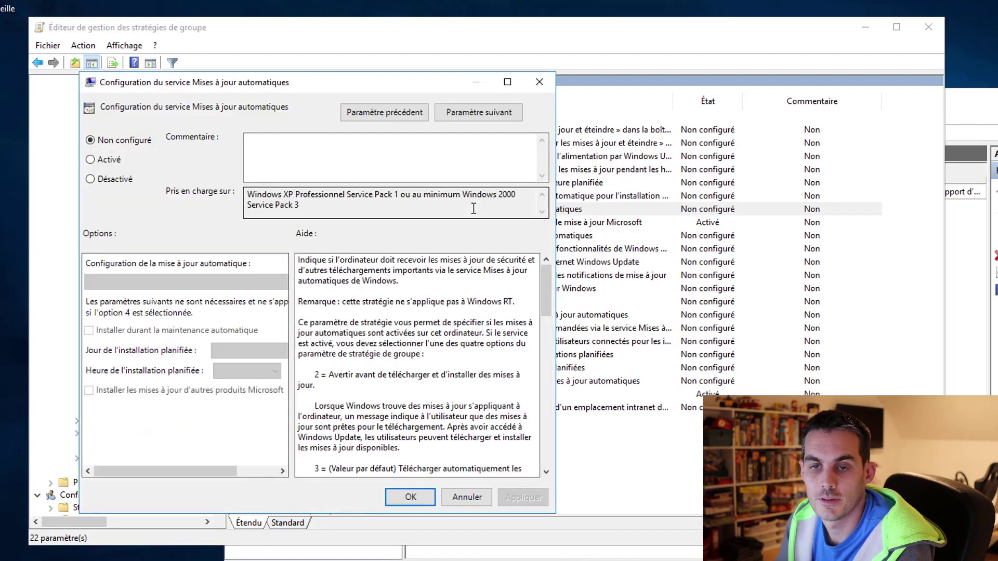
pyautogui.click(107, 160)
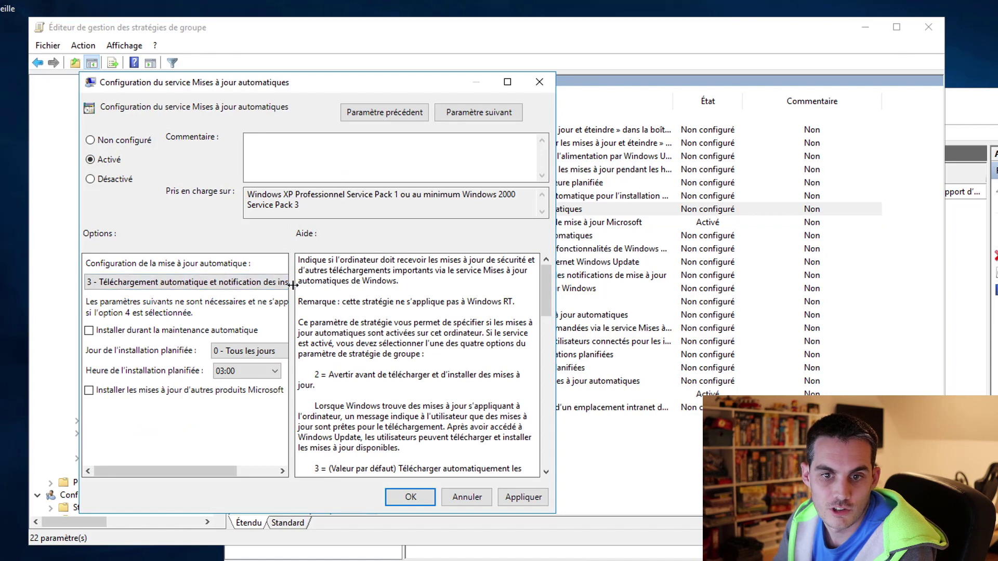
pyautogui.moveTo(293, 285); pyautogui.dragTo(352, 284)
pyautogui.click(276, 285)
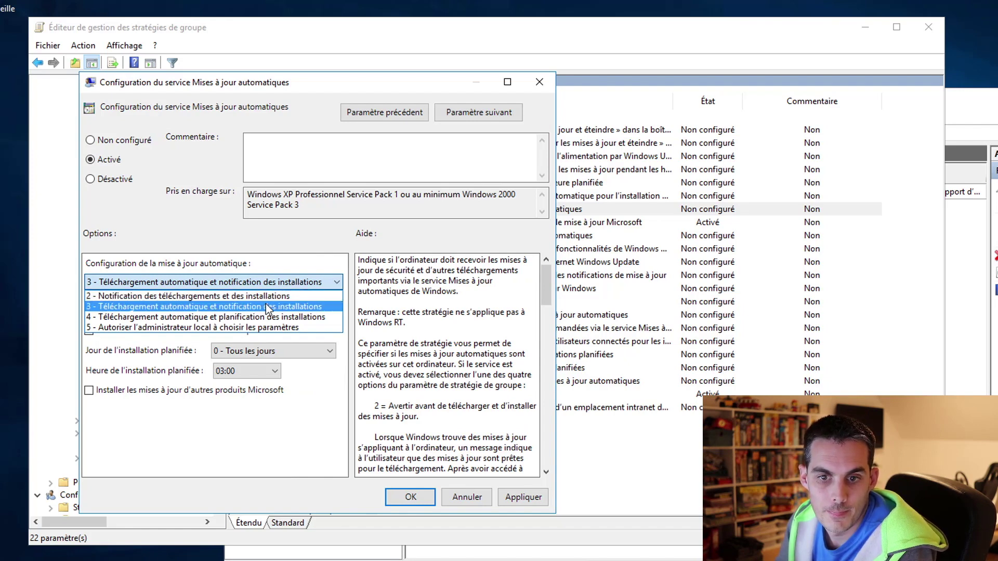
pyautogui.click(266, 304)
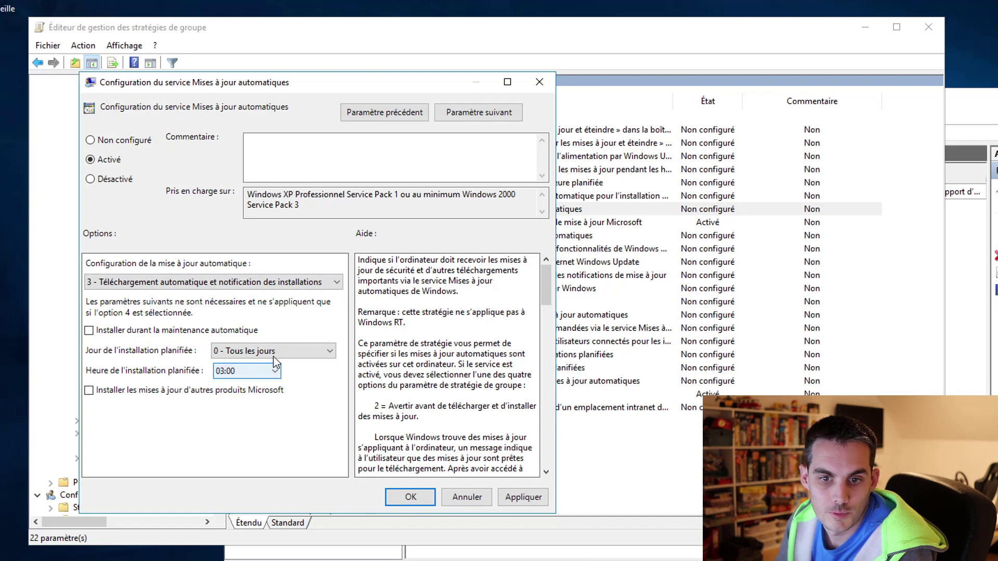
pyautogui.click(268, 376)
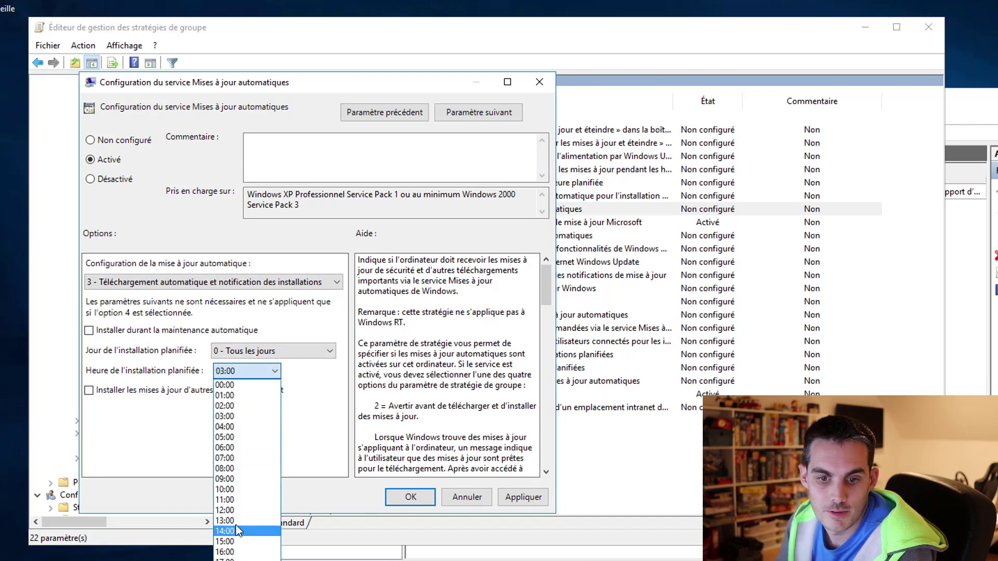
pyautogui.click(237, 511)
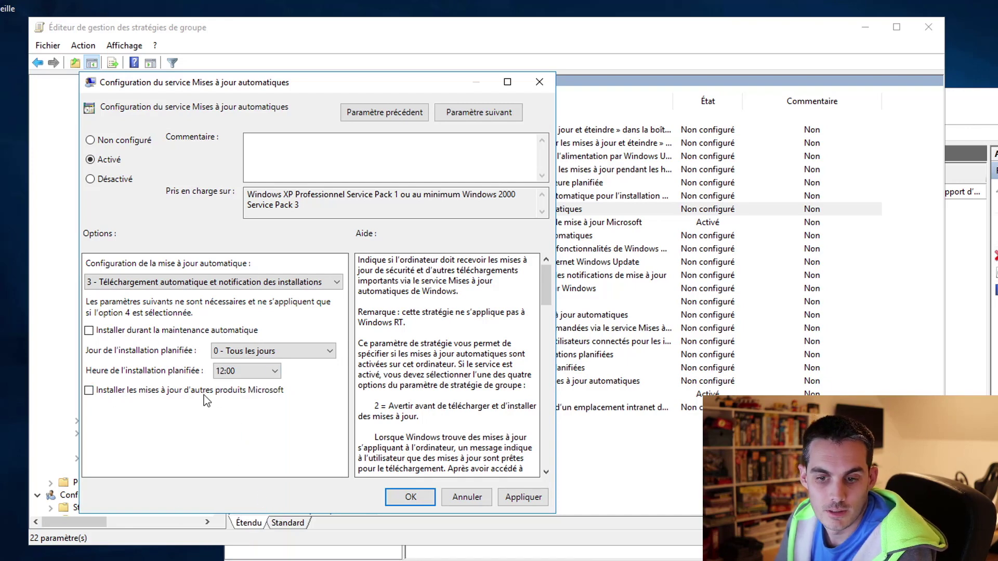
pyautogui.click(518, 497)
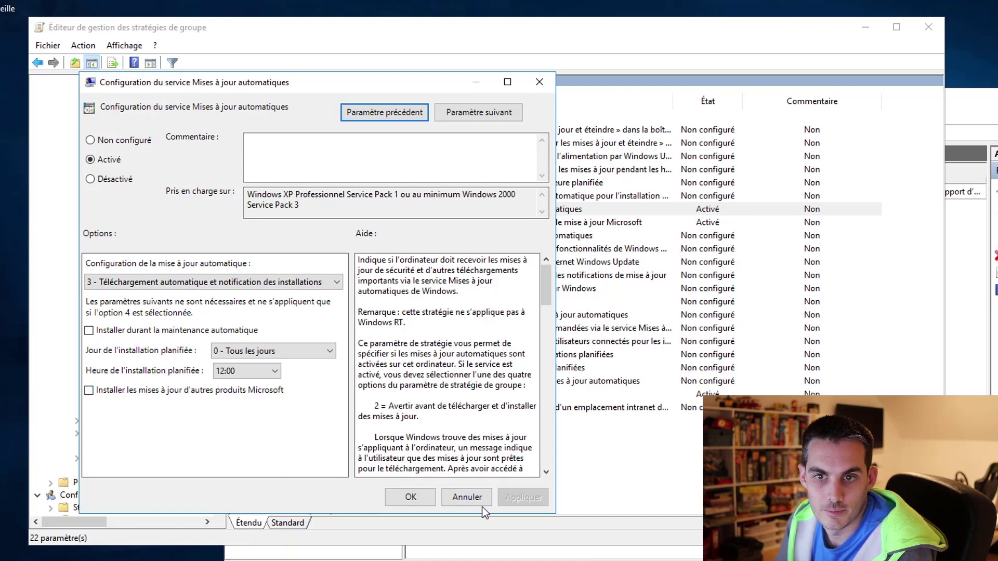
pyautogui.click(413, 497)
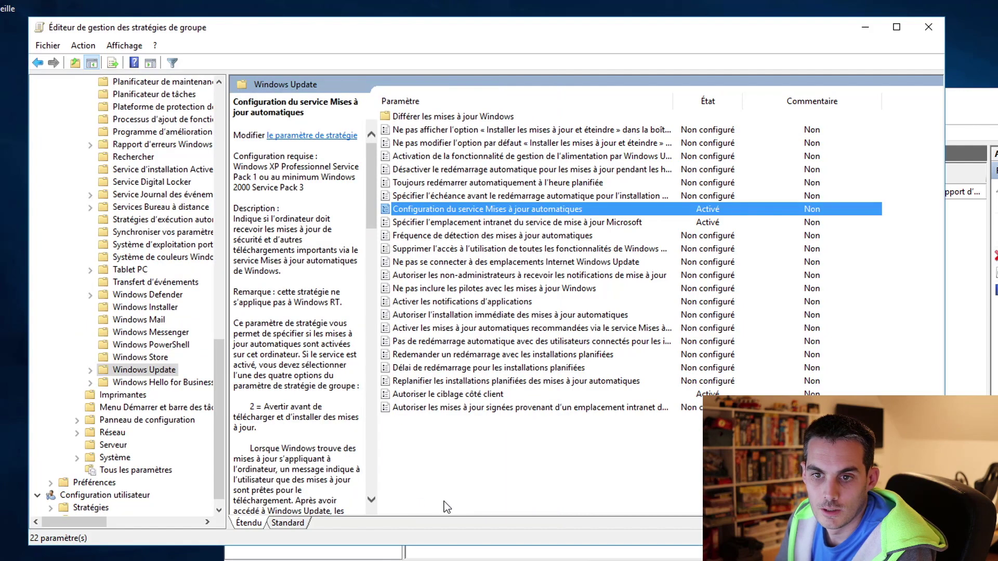
# - Close the policy editor and review the policy inheritance and linked policy objects of the Computers unit
pyautogui.click(622, 182)
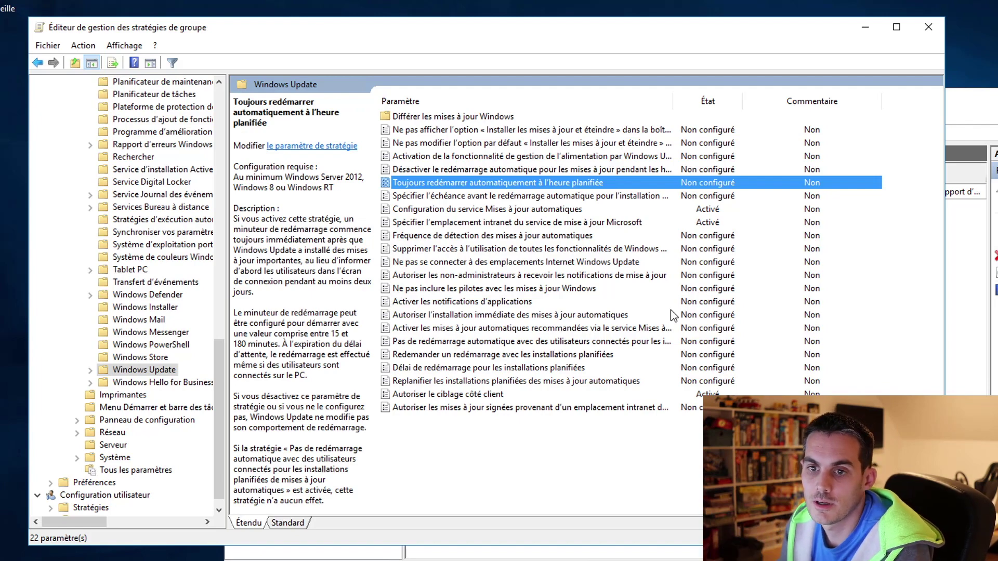
pyautogui.click(641, 443)
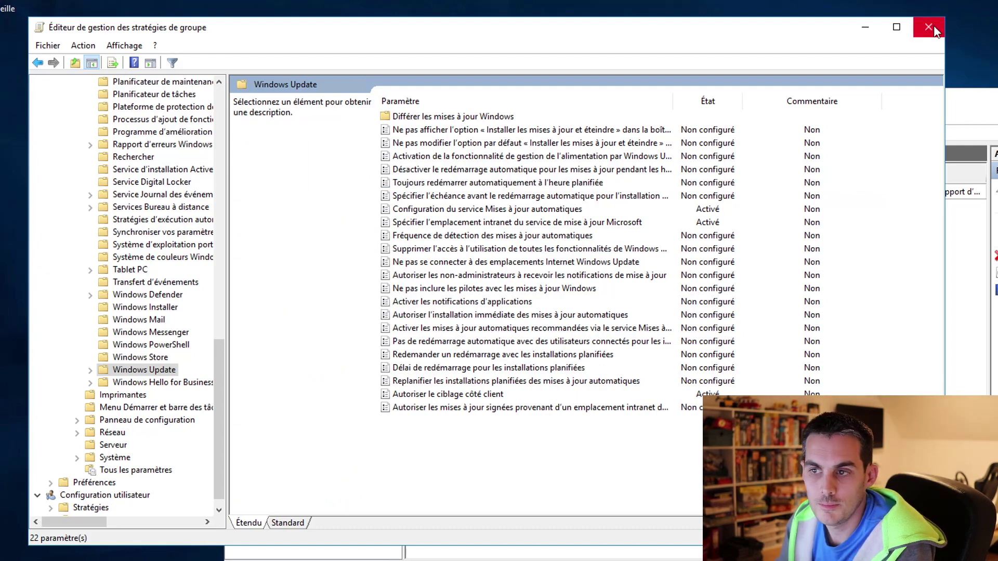
pyautogui.click(214, 406)
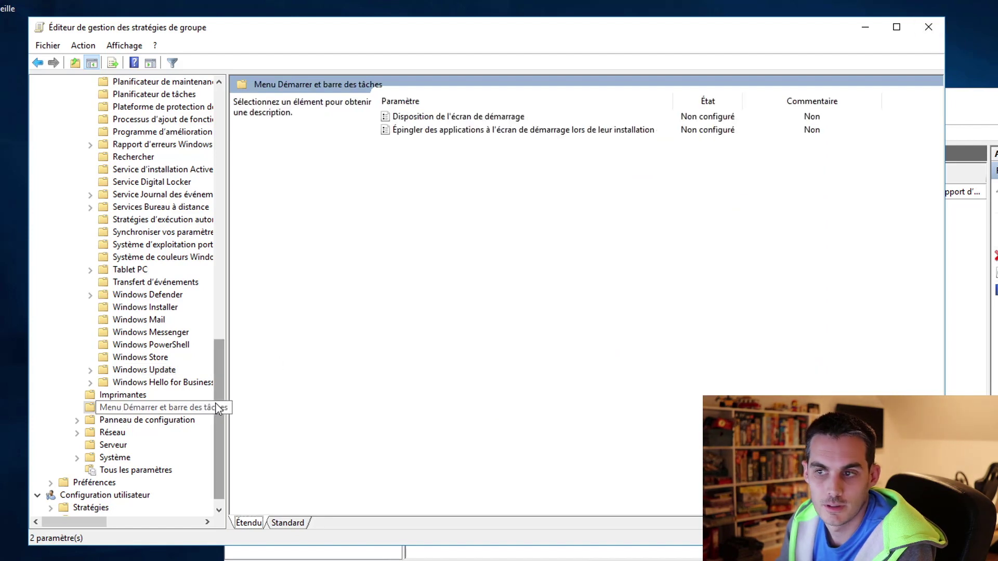
pyautogui.click(929, 27)
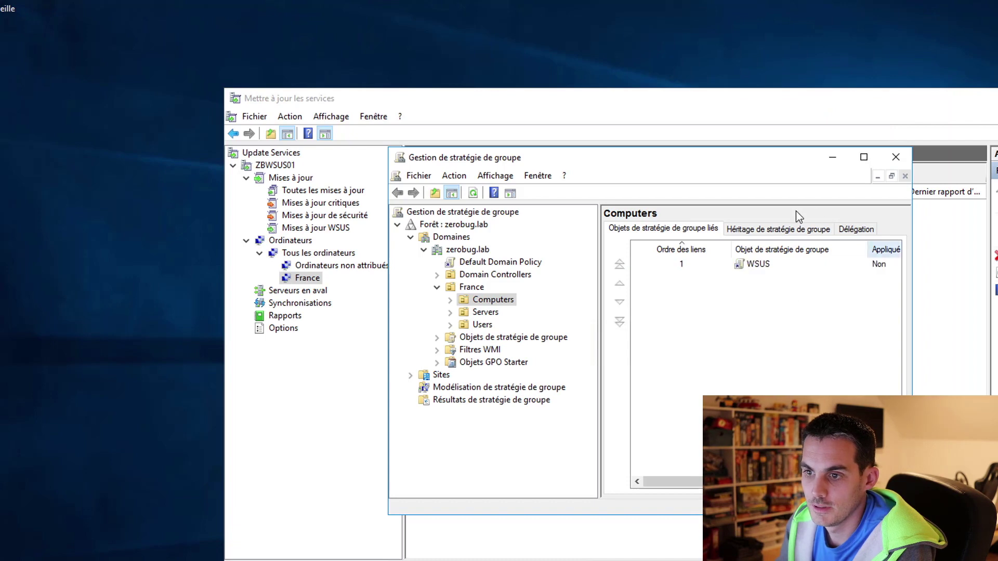
pyautogui.click(768, 231)
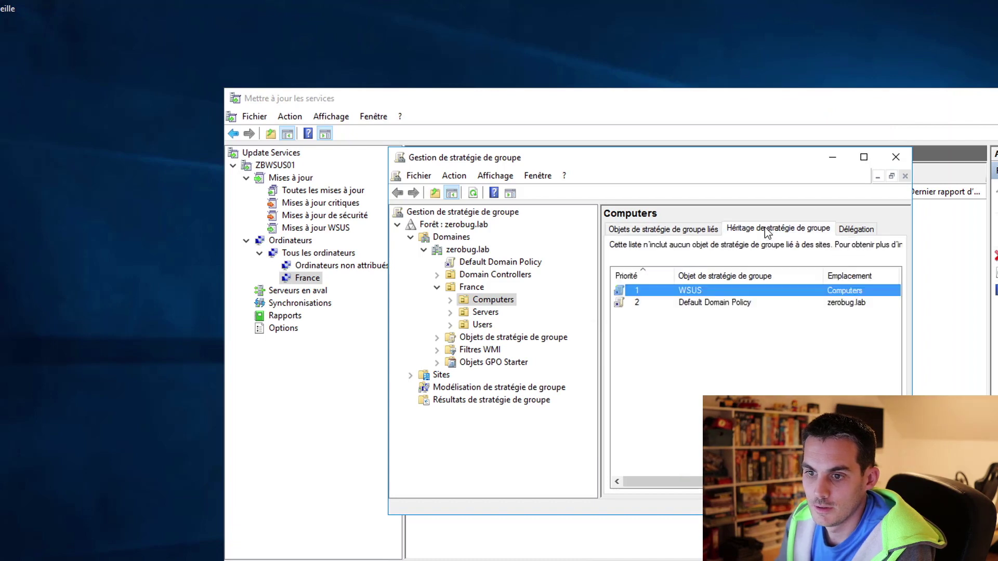
pyautogui.click(671, 231)
pyautogui.click(755, 266)
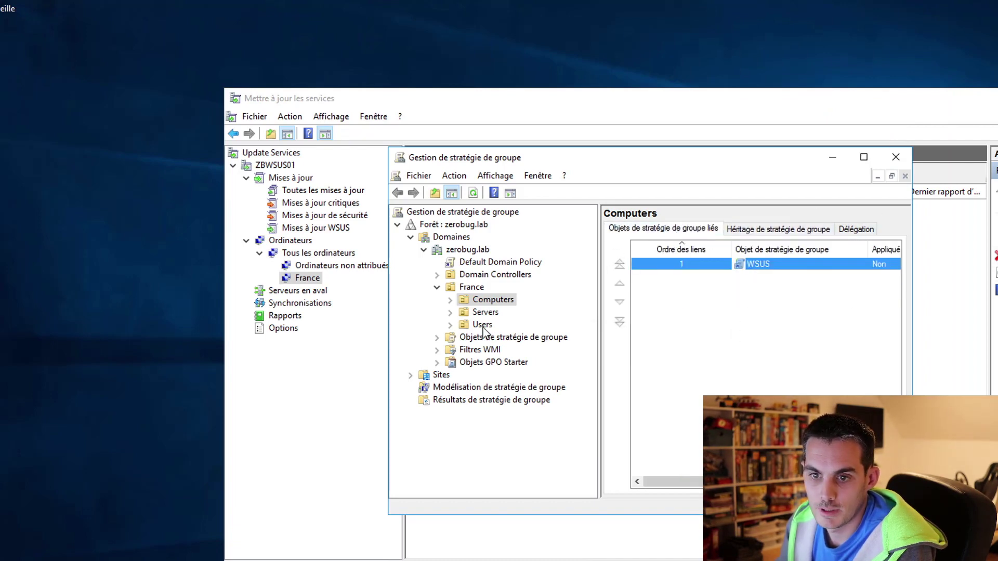
# - Set the WSUS policy link under the France > Computers unit to Appliqué
pyautogui.click(450, 300)
pyautogui.click(494, 312)
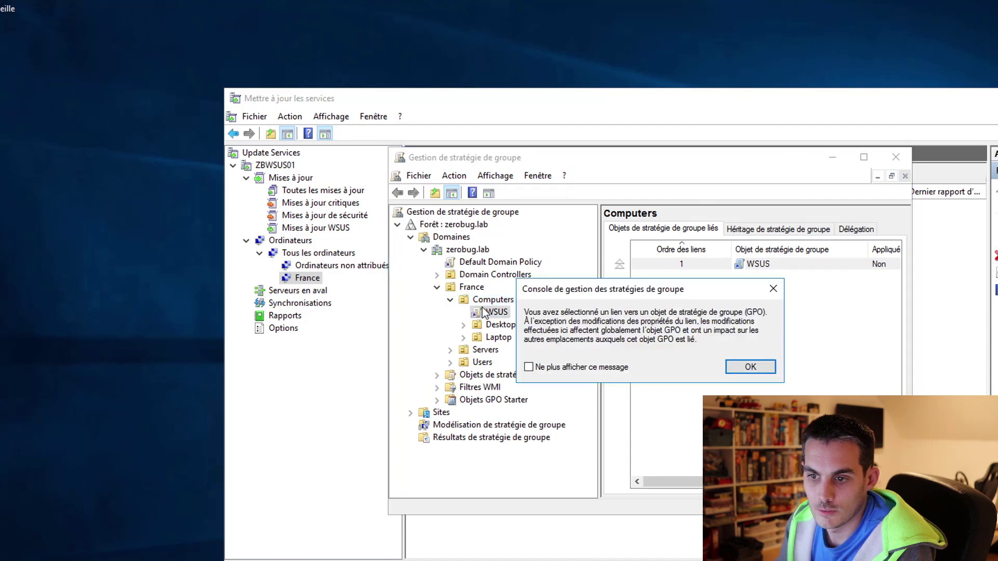
pyautogui.click(750, 369)
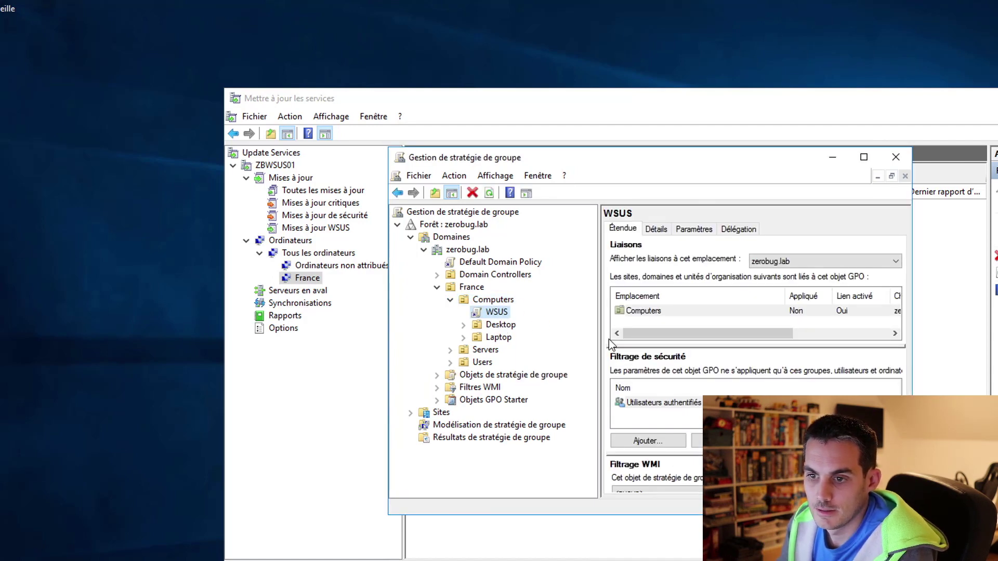
pyautogui.rightClick(496, 312)
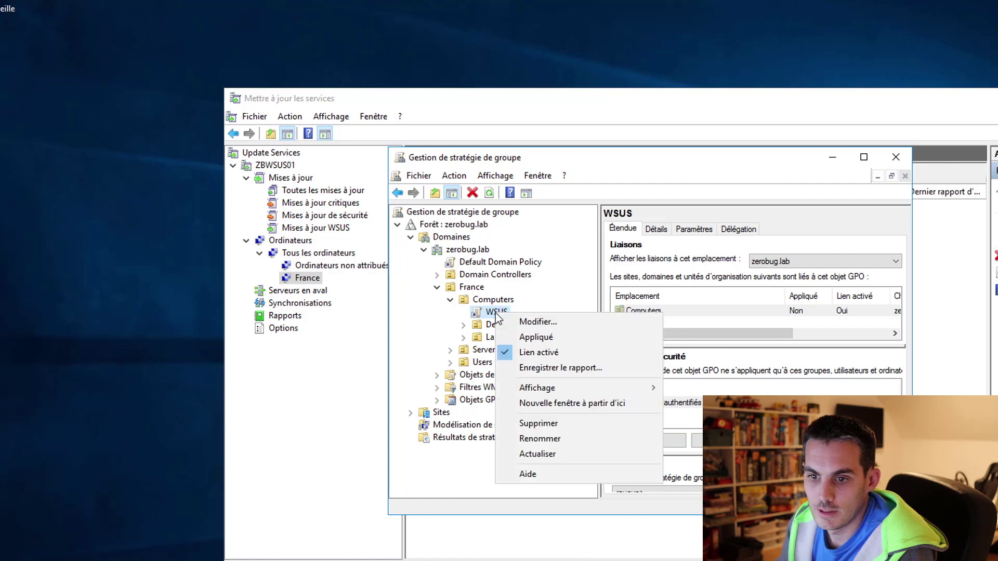
pyautogui.click(566, 336)
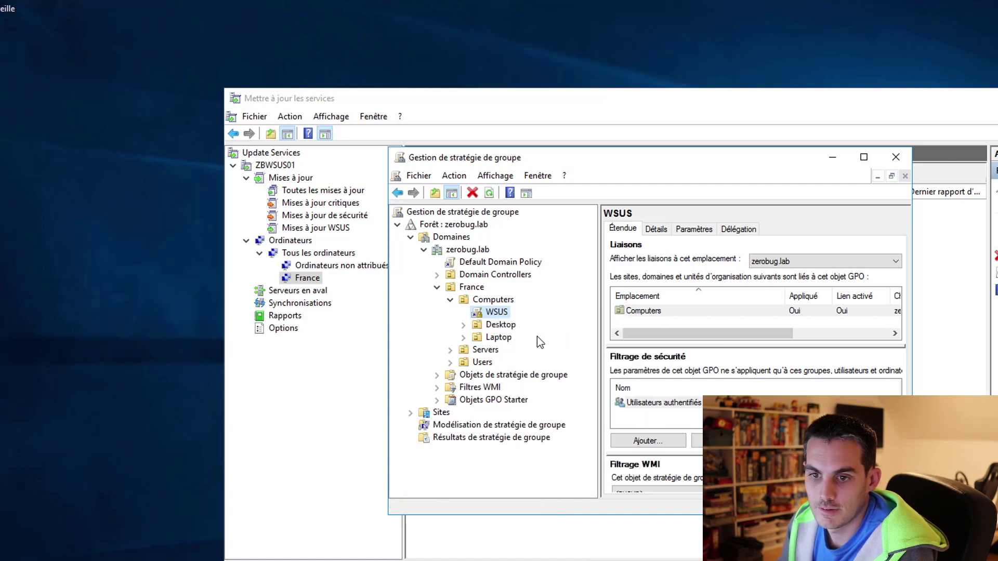
# - Check the policy links of the Desktop unit and redisplay the WSUS link's details
pyautogui.click(496, 326)
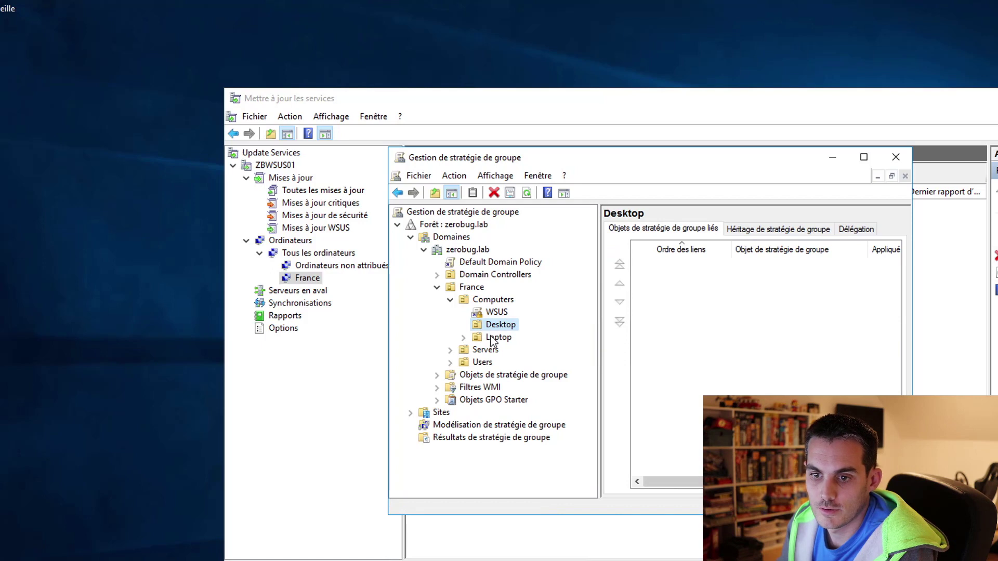
pyautogui.click(495, 314)
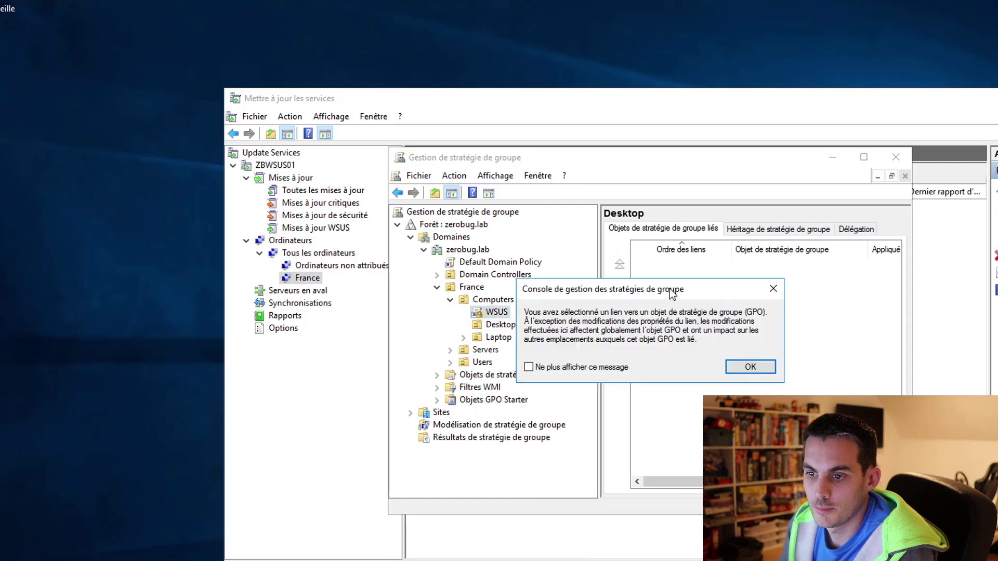
pyautogui.click(730, 369)
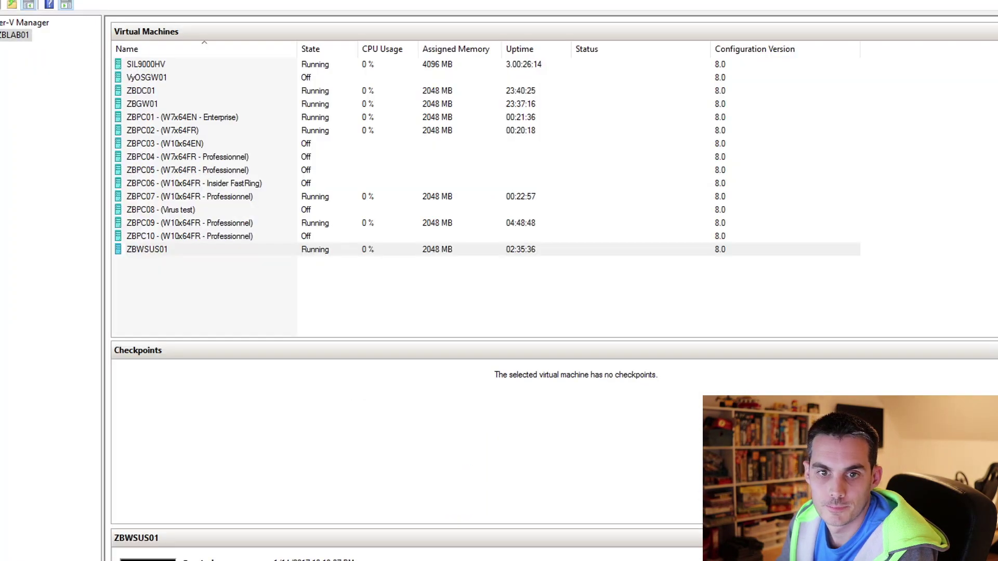
# - Switch to Hyper-V Manager, connect to the ZBPC02 - (W7x64FR) virtual machine and bring up its sign-in screen
pyautogui.click(164, 144)
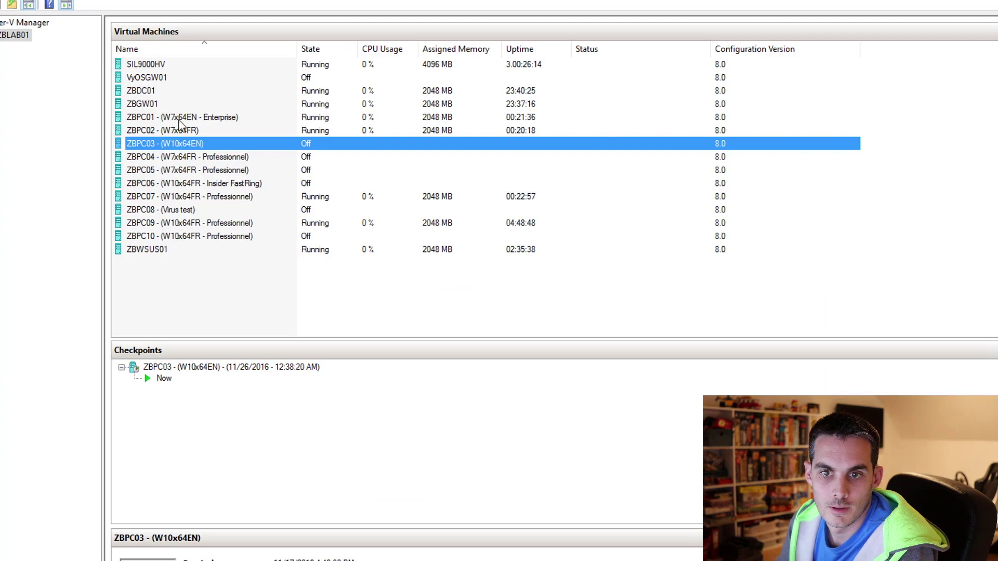
pyautogui.click(167, 130)
pyautogui.doubleClick(164, 130)
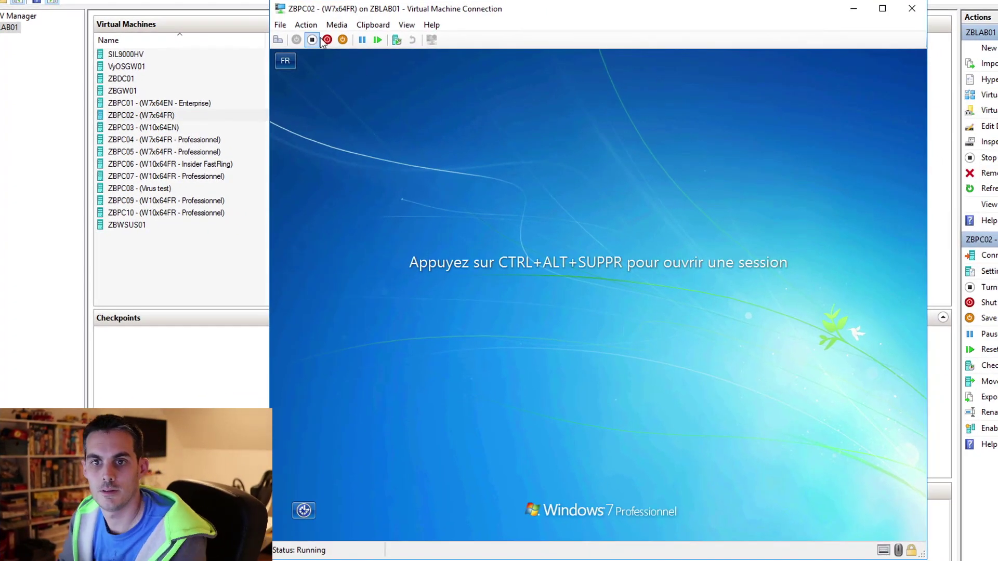
pyautogui.click(347, 33)
pyautogui.click(318, 40)
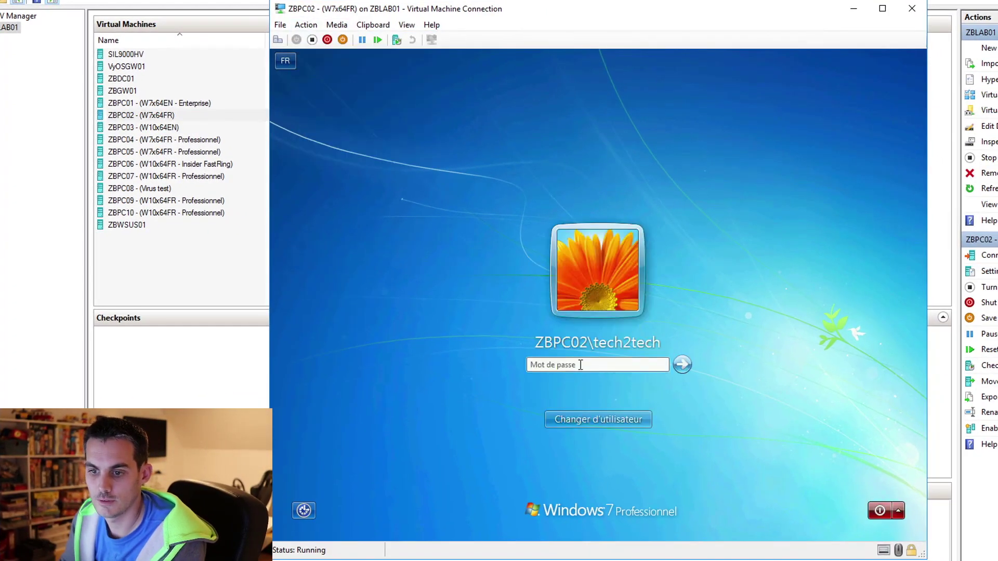
# - Sign in to ZBPC02 as a different user on the ZEROBUG domain, entering the account's user name and password
pyautogui.click(591, 419)
pyautogui.click(649, 332)
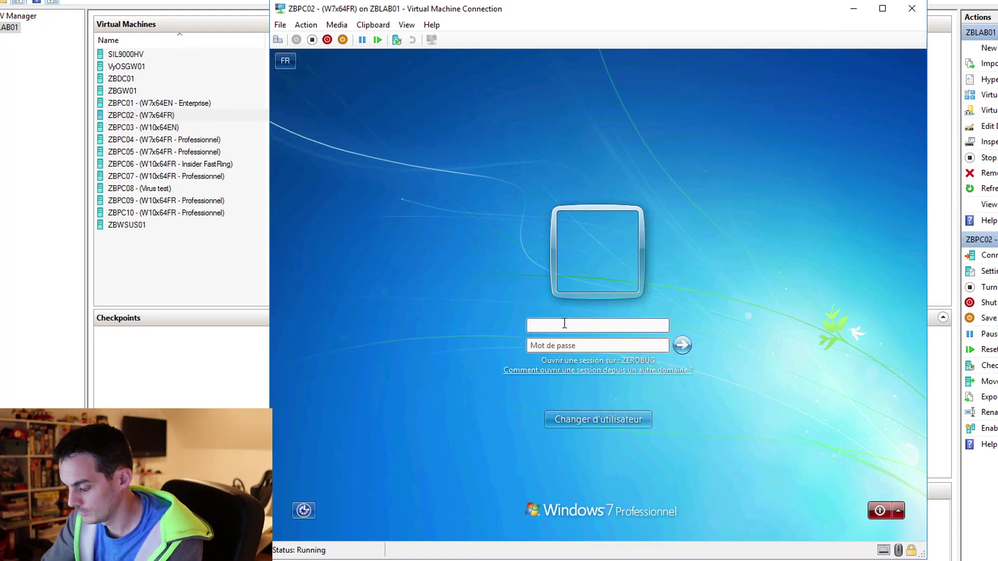
pyautogui.write('bsimpson')
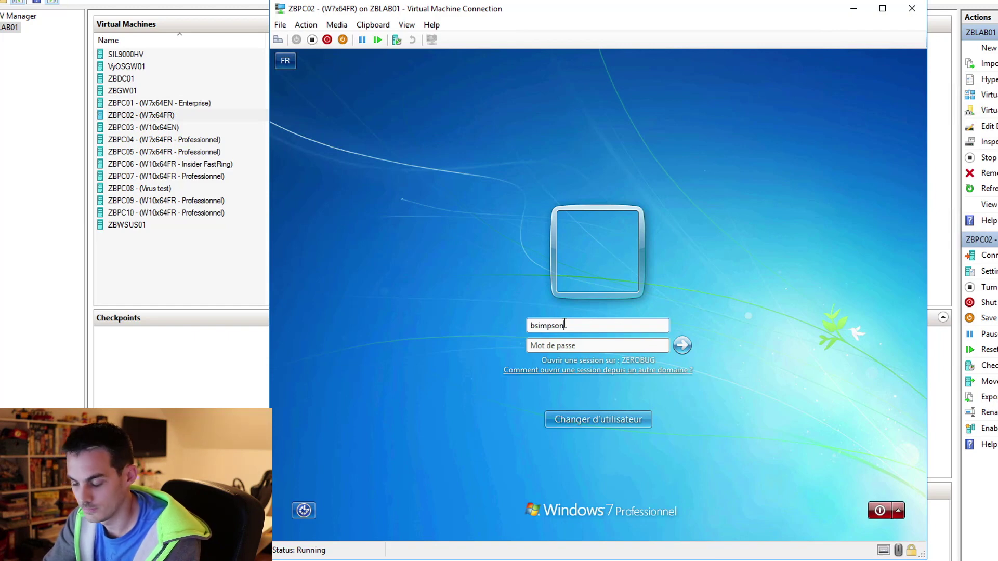
pyautogui.press('Tab')
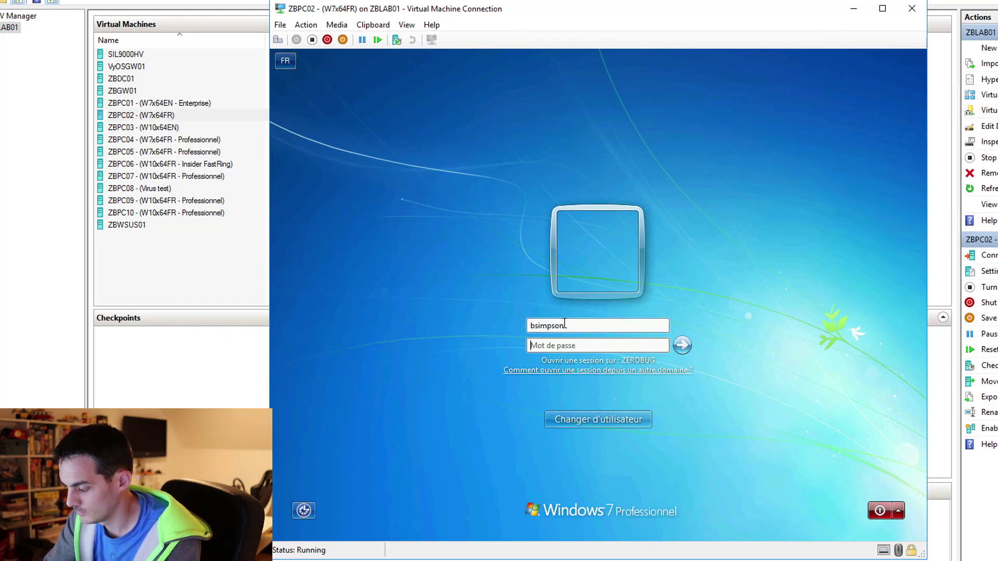
pyautogui.write('•••••')
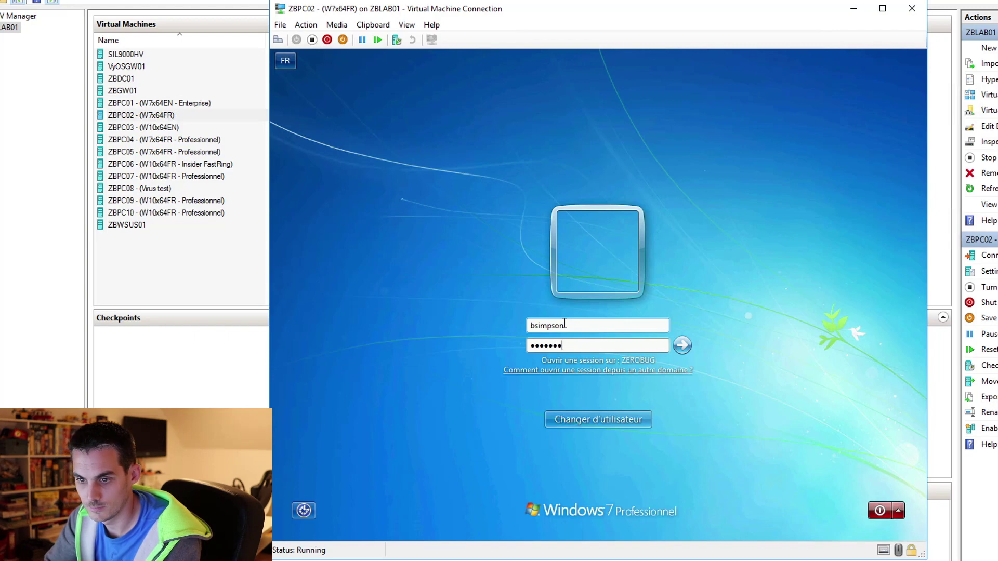
pyautogui.press('Return')
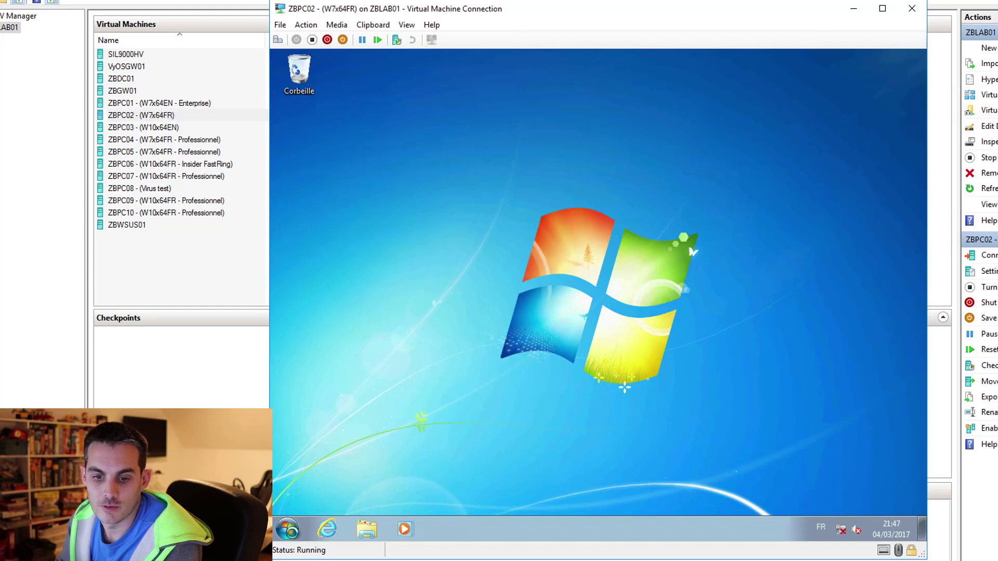
# - Open Windows Update on ZBPC02 and examine its update source and last search details
pyautogui.click(287, 529)
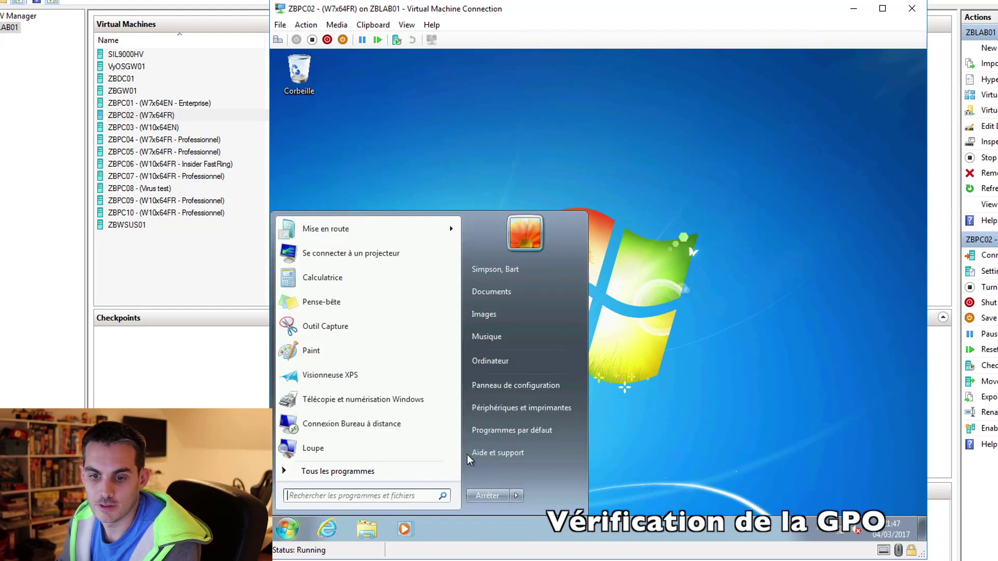
pyautogui.click(358, 498)
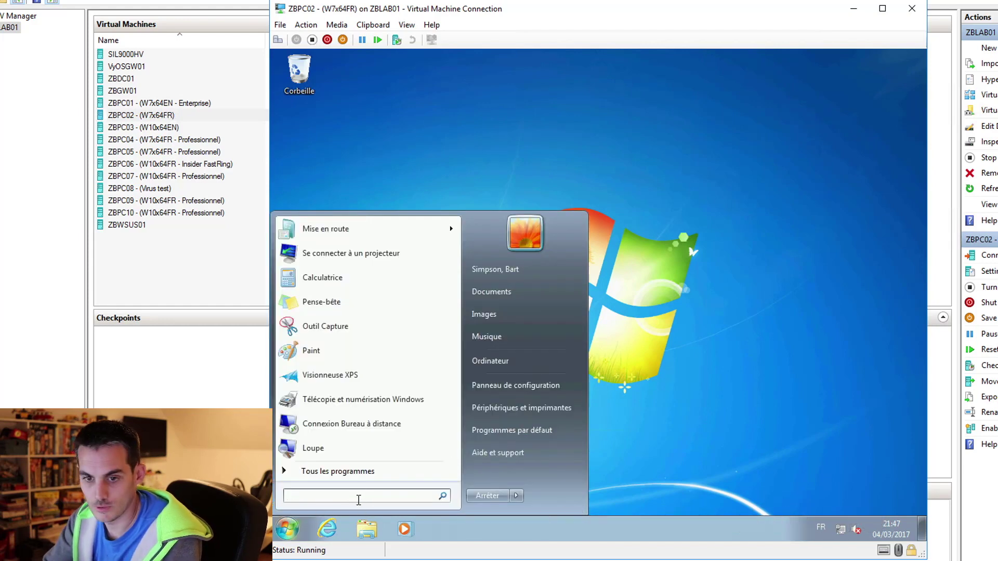
pyautogui.write('gpupdate')
pyautogui.press('Return')
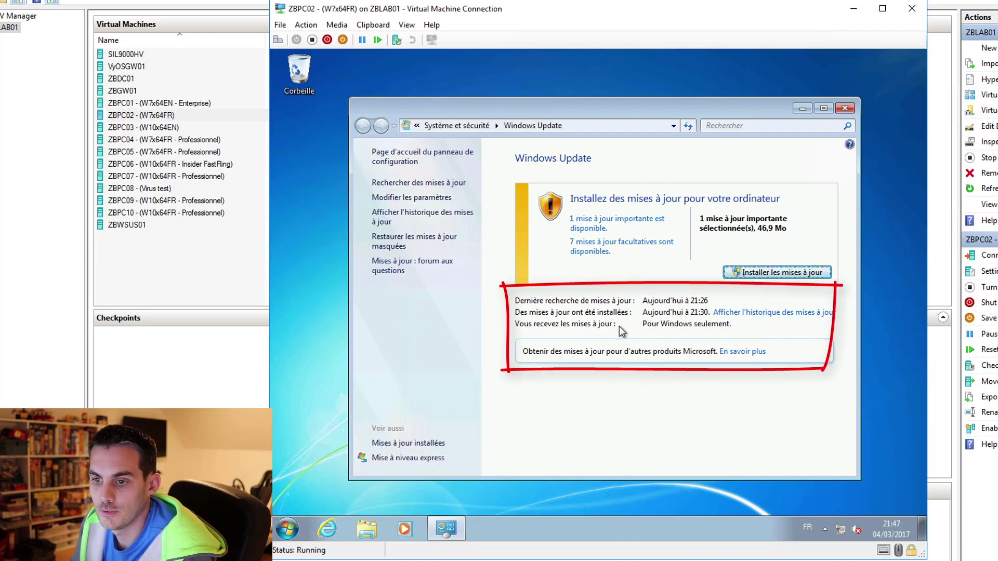
# - Close Windows Update on ZBPC02, open a command prompt and force a Group Policy refresh with gpupdate /force
pyautogui.click(845, 108)
pyautogui.click(287, 529)
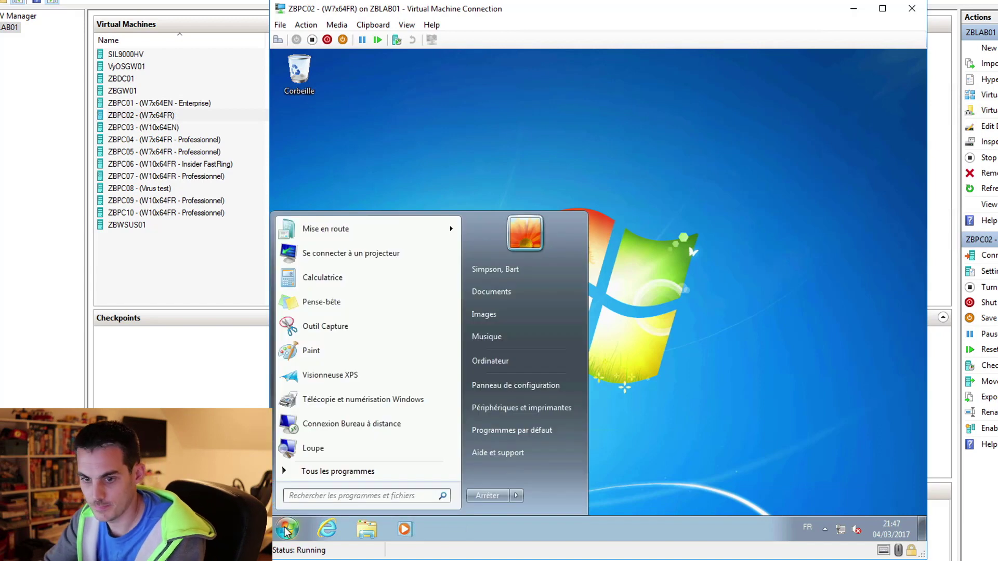
pyautogui.write('cmd')
pyautogui.press('Return')
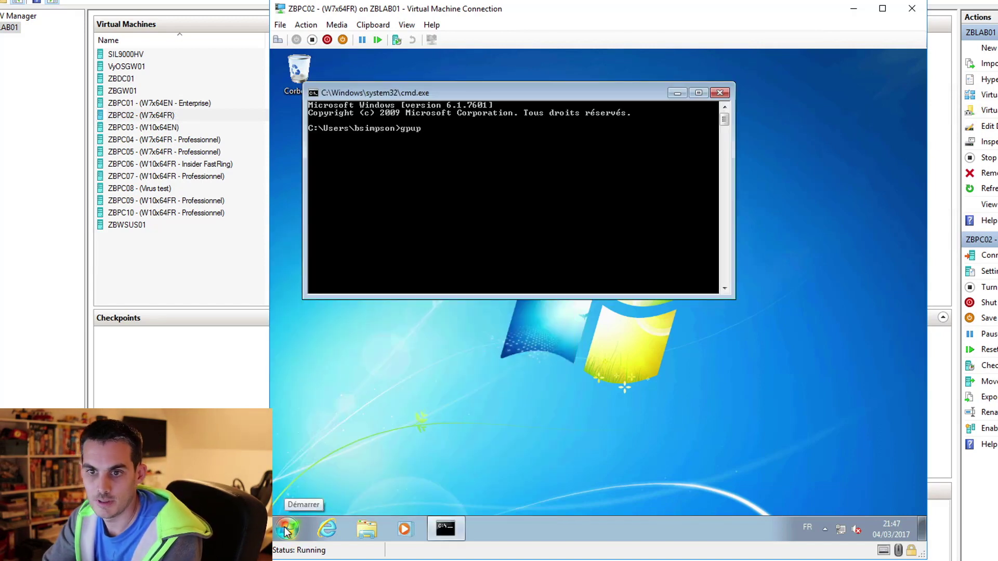
pyautogui.write('gpupdate /force')
pyautogui.press('Return')
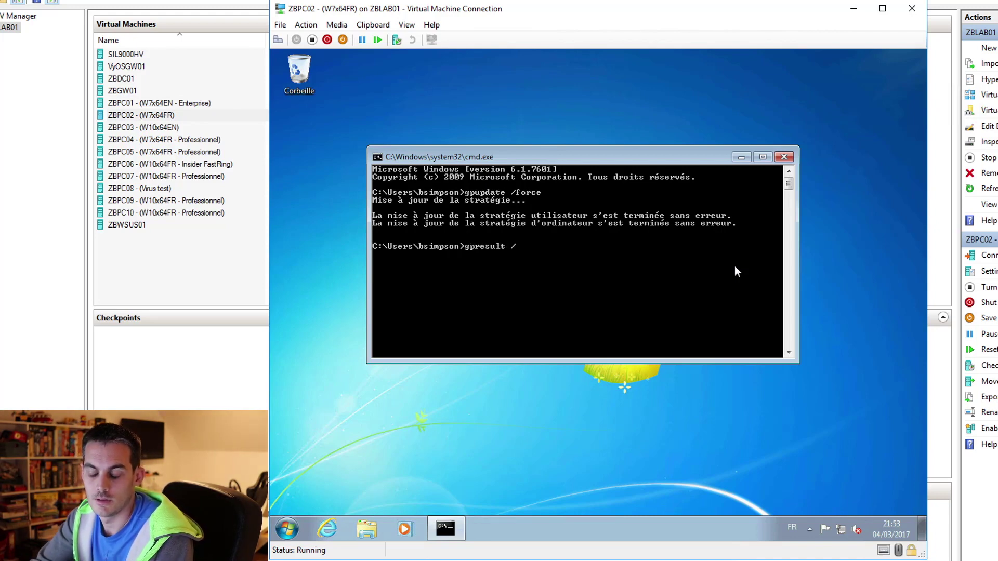
# - Run gpresult /r, examine the applied policy objects in its report, and close the command prompt
pyautogui.write('r')
pyautogui.press('Return')
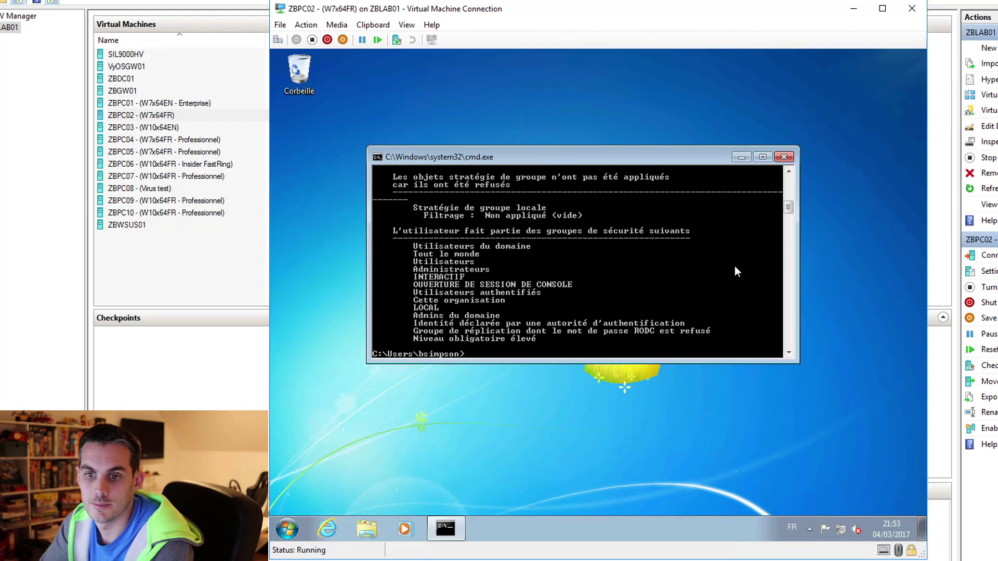
pyautogui.scroll(10, 725, 270)
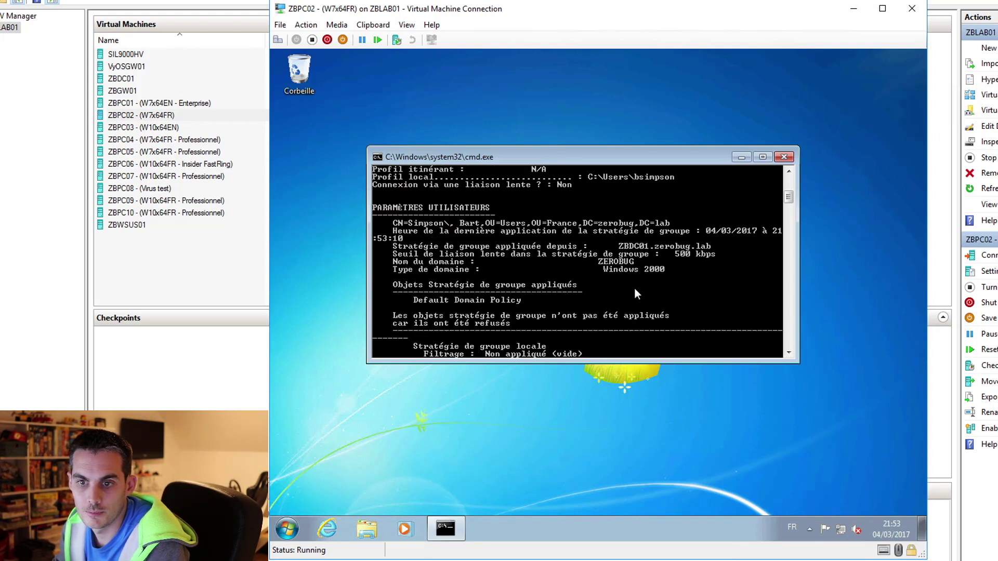
pyautogui.scroll(5, 632, 292)
pyautogui.scroll(-3, 629, 295)
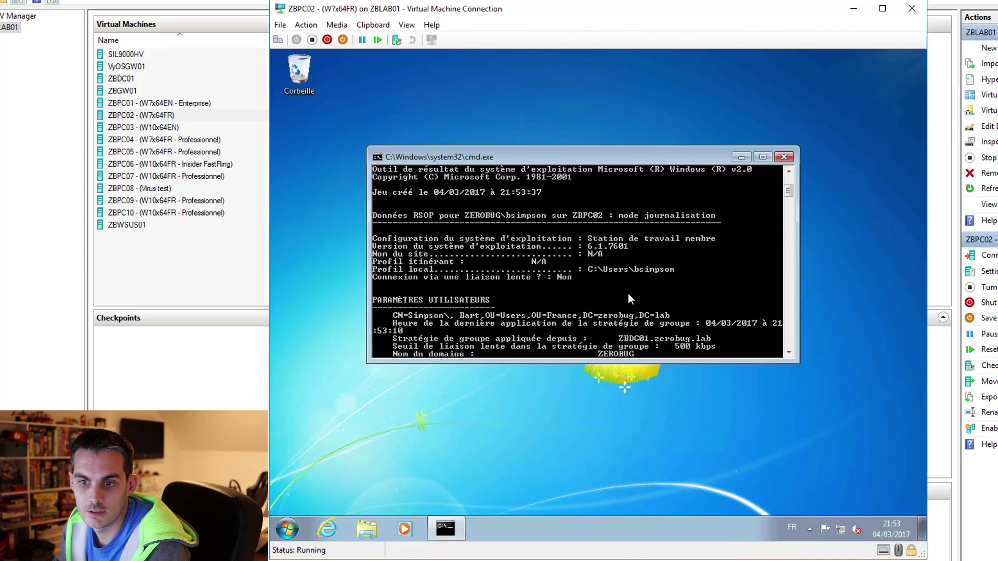
pyautogui.scroll(-6, 628, 295)
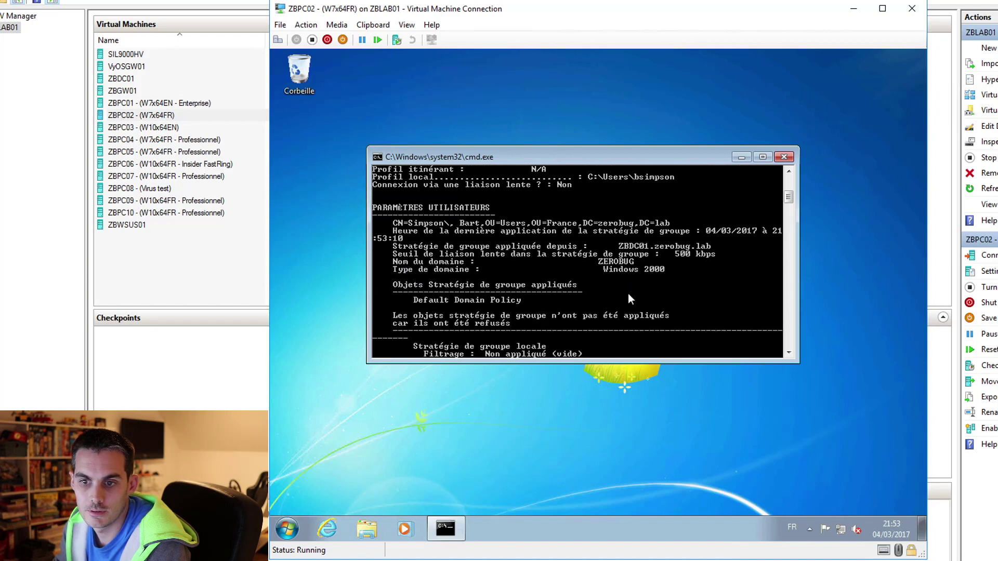
pyautogui.scroll(10, 628, 293)
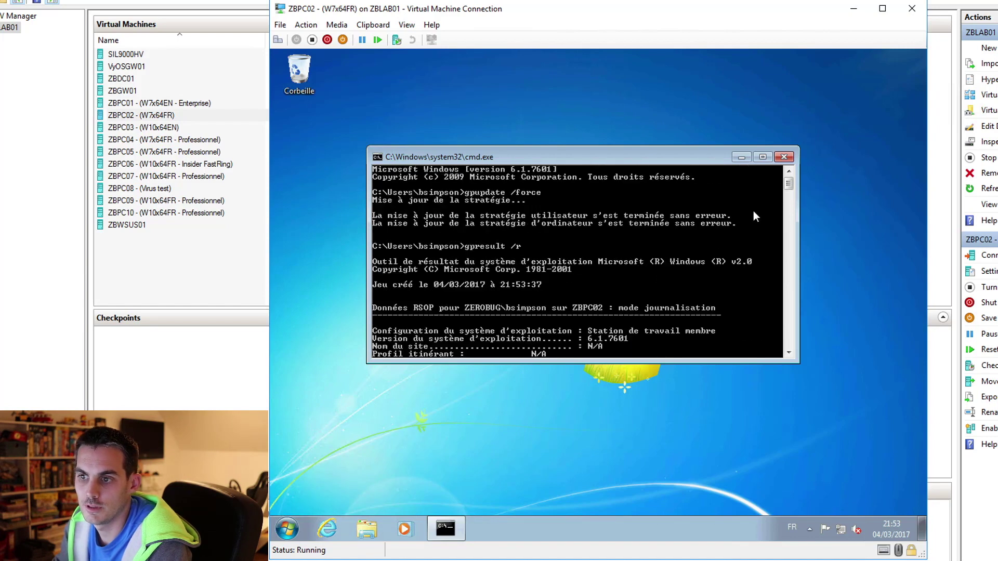
pyautogui.click(783, 157)
# - Open a command prompt with administrator rights on ZBPC02 and approve the elevation request
pyautogui.click(288, 531)
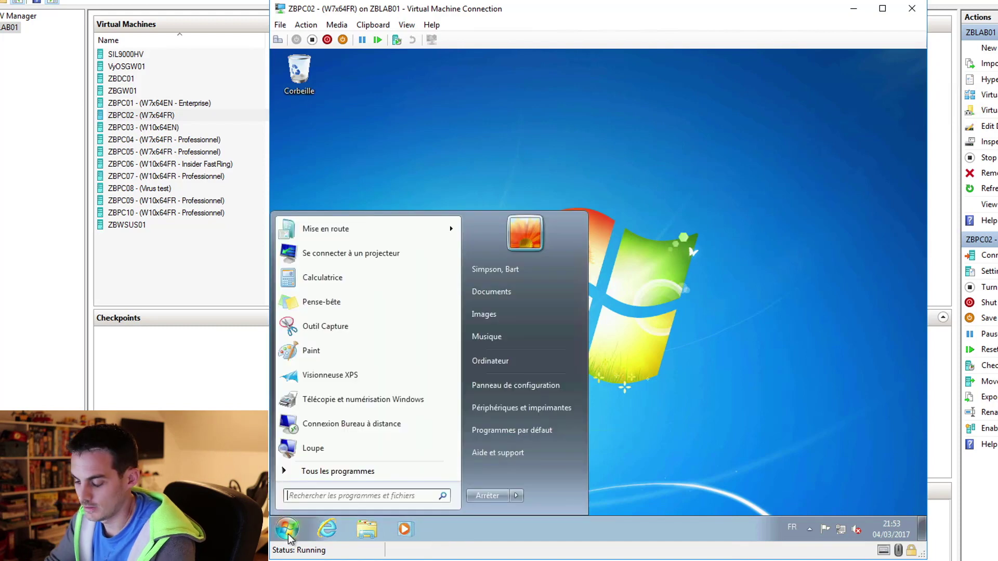
pyautogui.write('cmd')
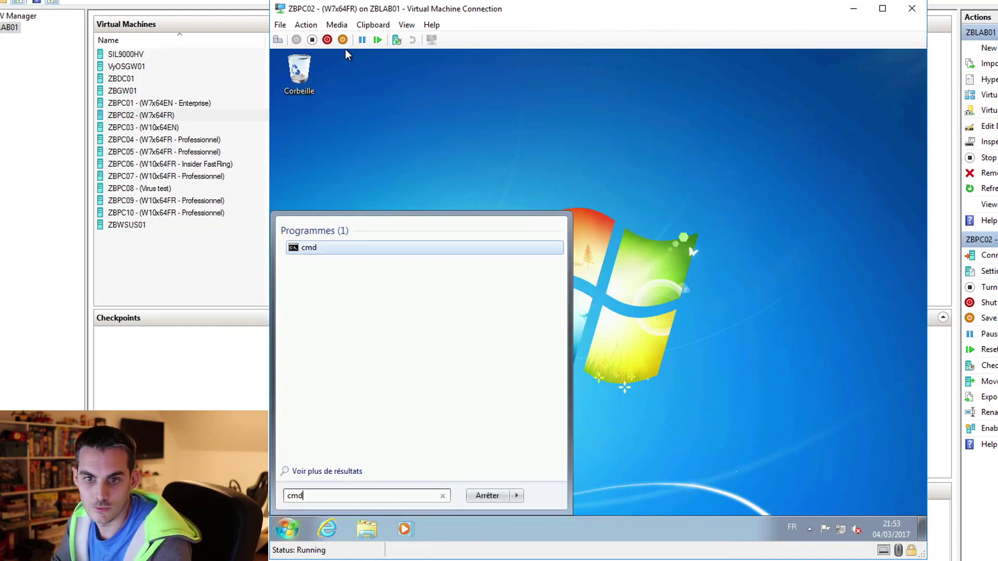
pyautogui.rightClick(302, 248)
pyautogui.click(372, 273)
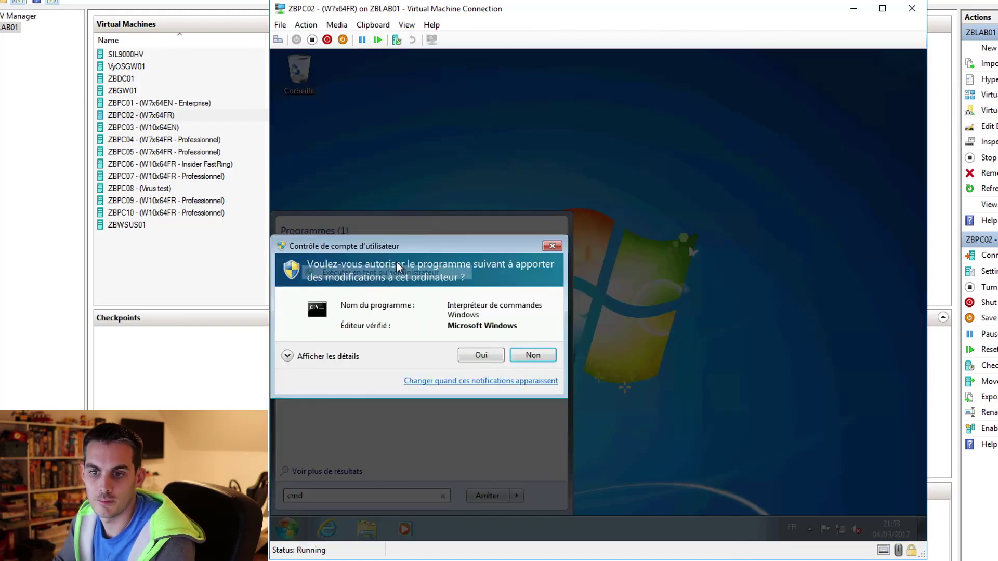
pyautogui.click(489, 354)
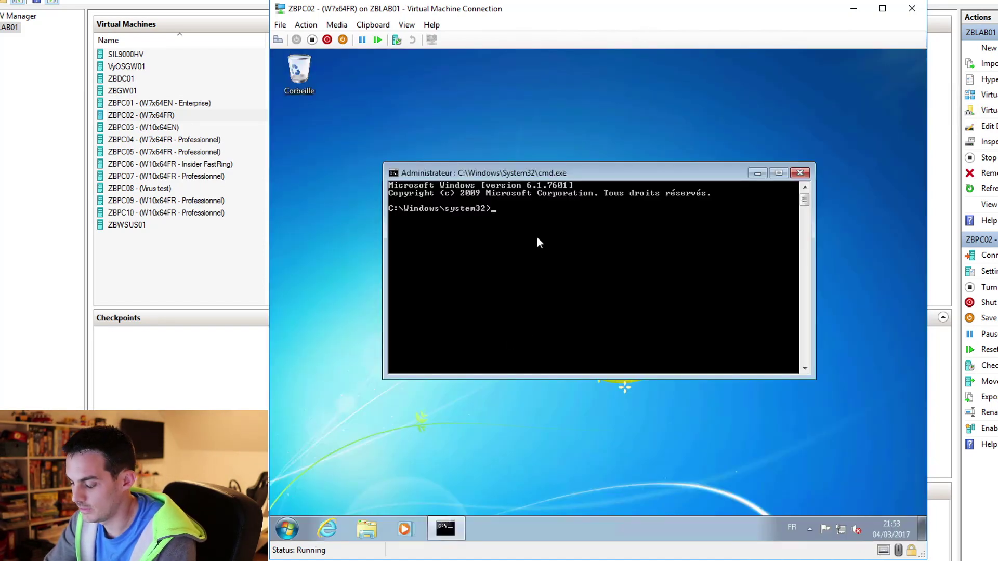
# - Run gpresult /scope computer /v, check the applied computer policy objects for WSUS, and close the prompt
pyautogui.write('gpresult /')
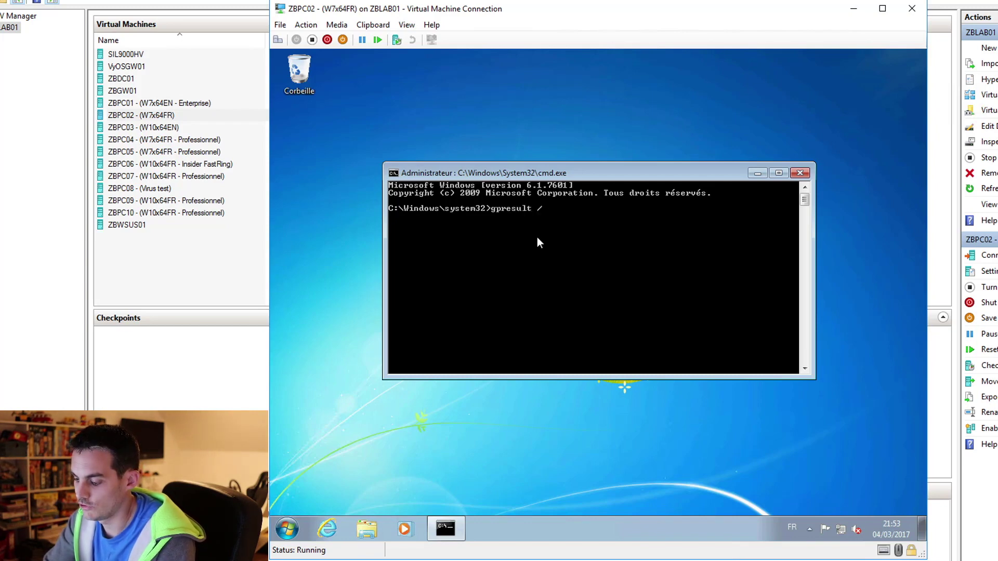
pyautogui.write('scope')
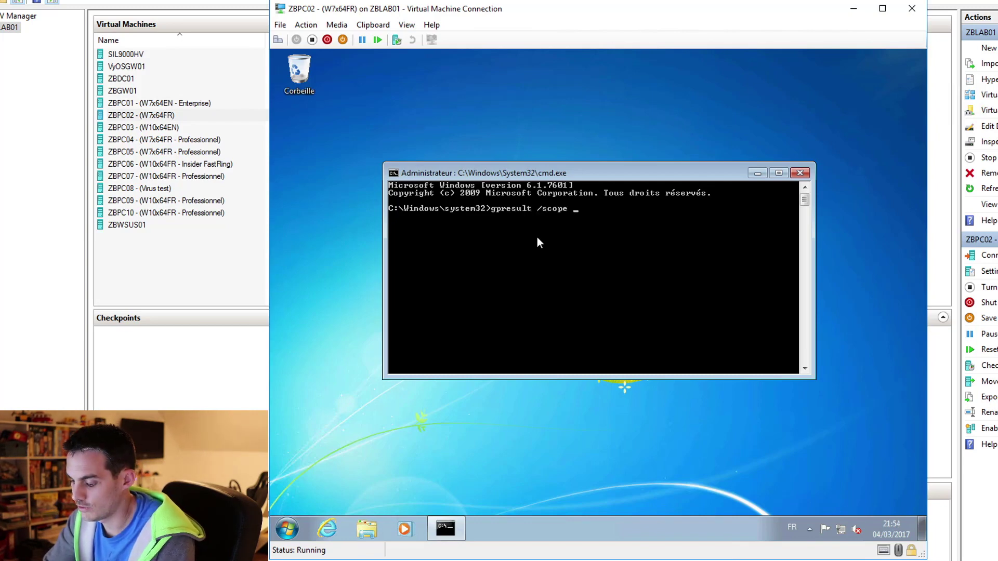
pyautogui.write(' computer')
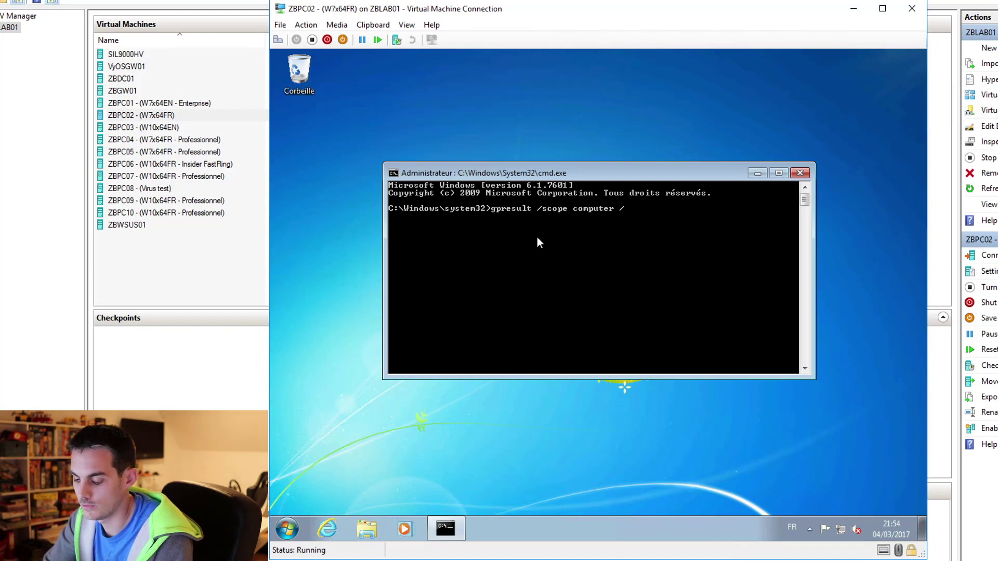
pyautogui.write(' /')
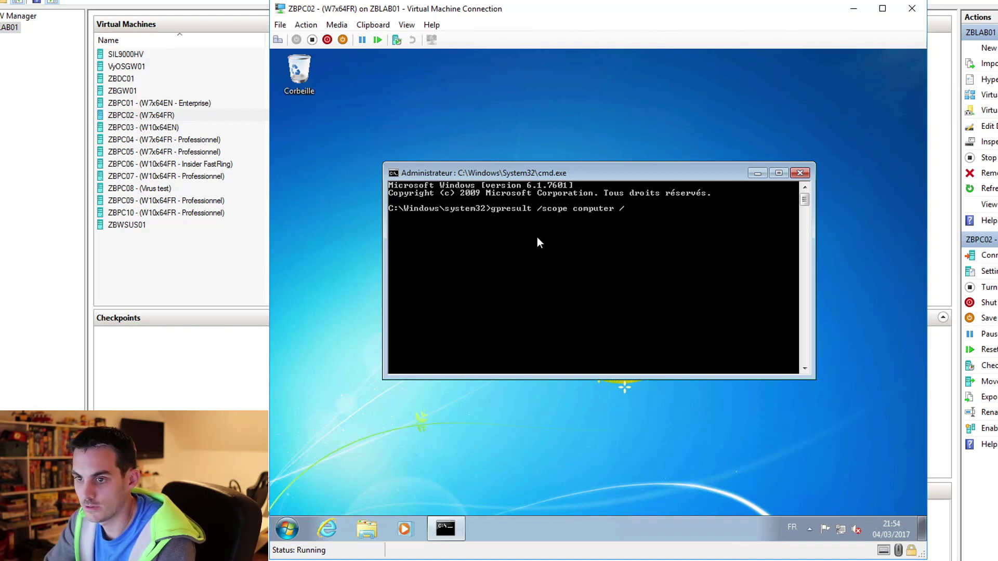
pyautogui.write('v')
pyautogui.press('Return')
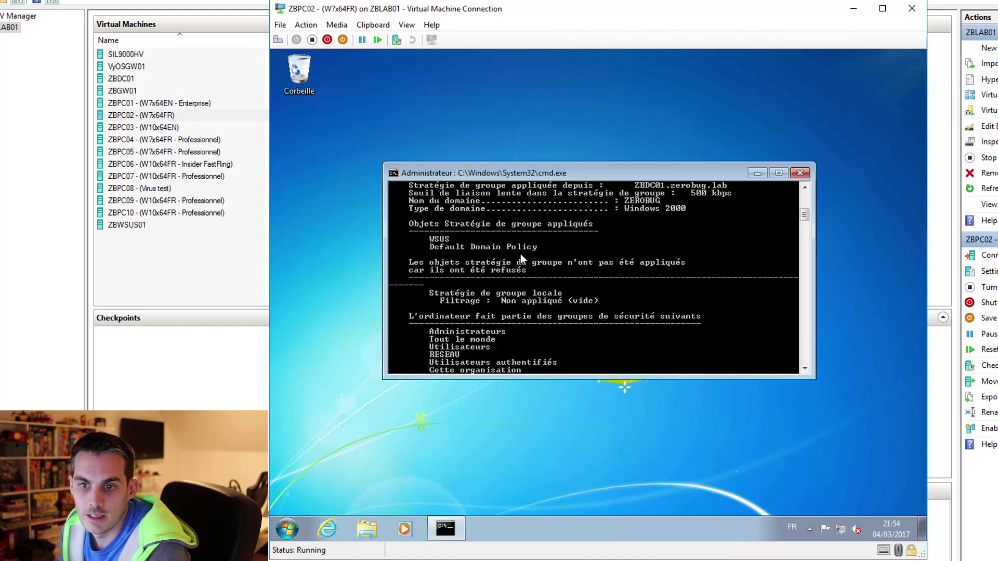
pyautogui.moveTo(426, 238); pyautogui.dragTo(469, 239)
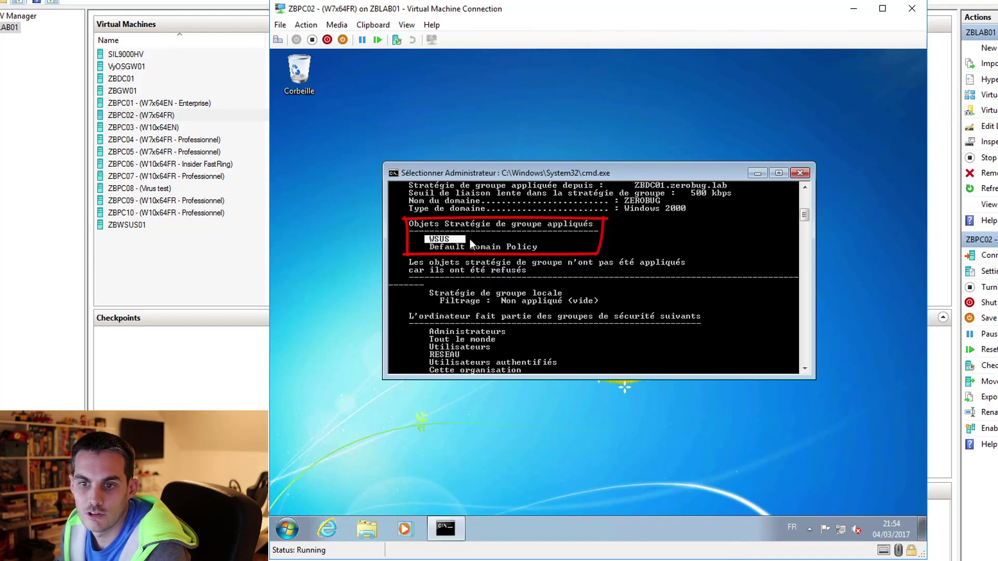
pyautogui.click(750, 285)
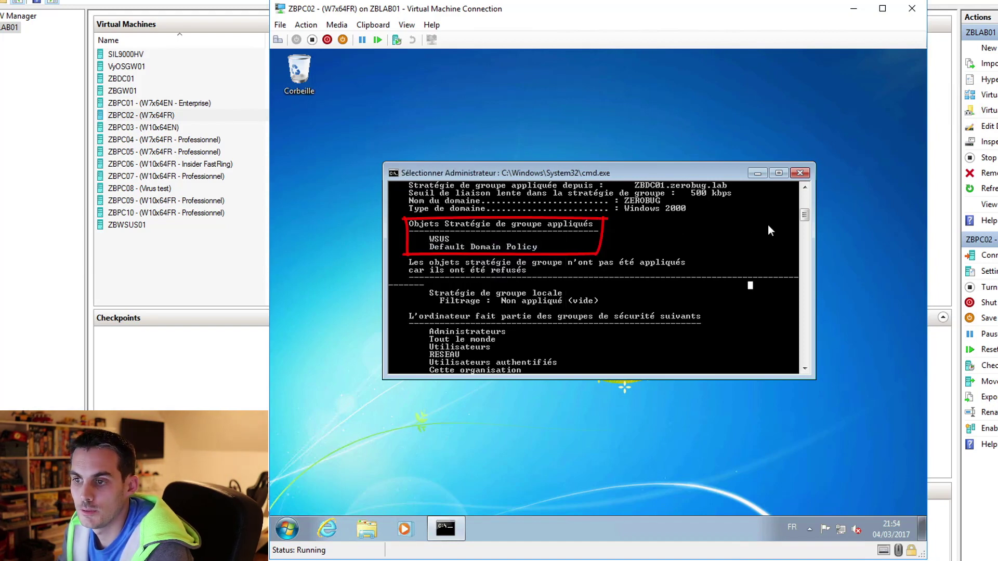
pyautogui.click(800, 173)
# - Reopen Windows Update on ZBPC02 and start a search for updates
pyautogui.click(289, 534)
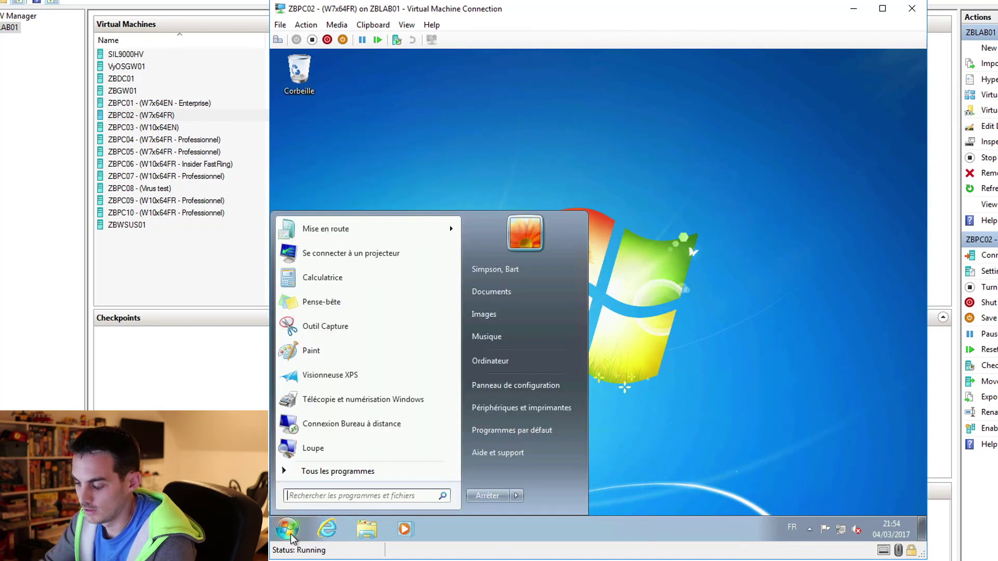
pyautogui.write('update')
pyautogui.press('Return')
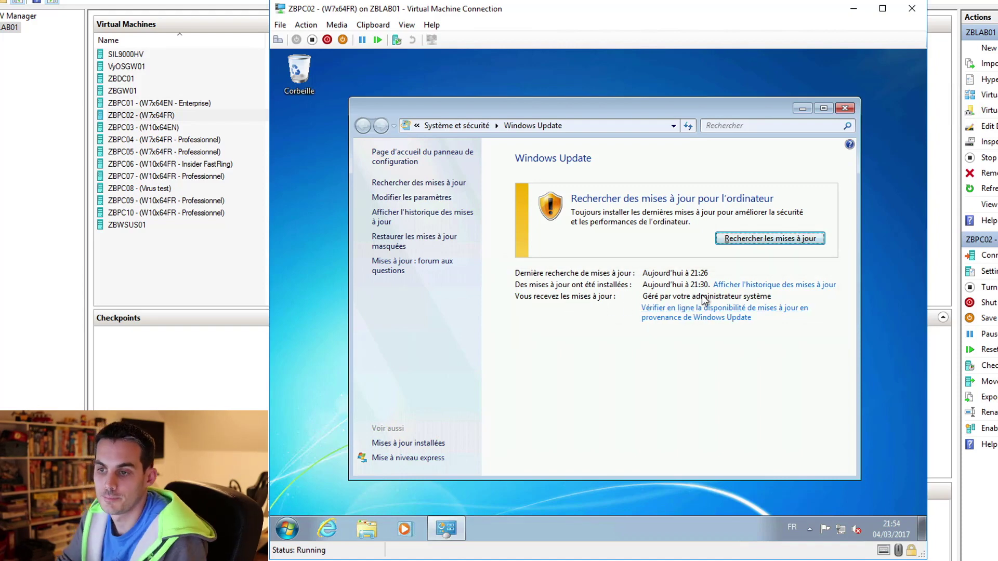
pyautogui.click(770, 238)
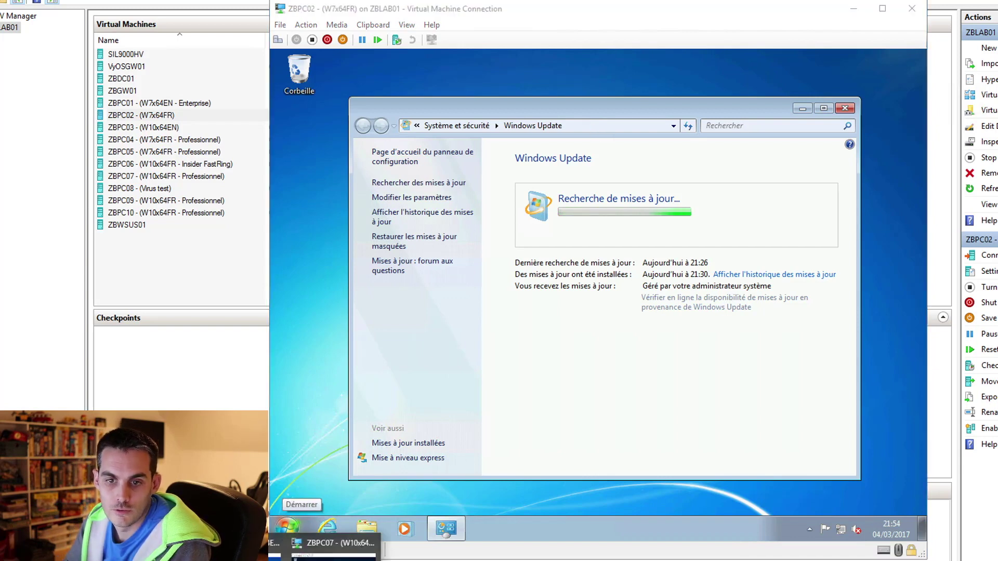
# - Switch to the WSUS console and check the Ordinateurs overview, Ordinateurs non attribués and France groups for registered computers
pyautogui.click(333, 543)
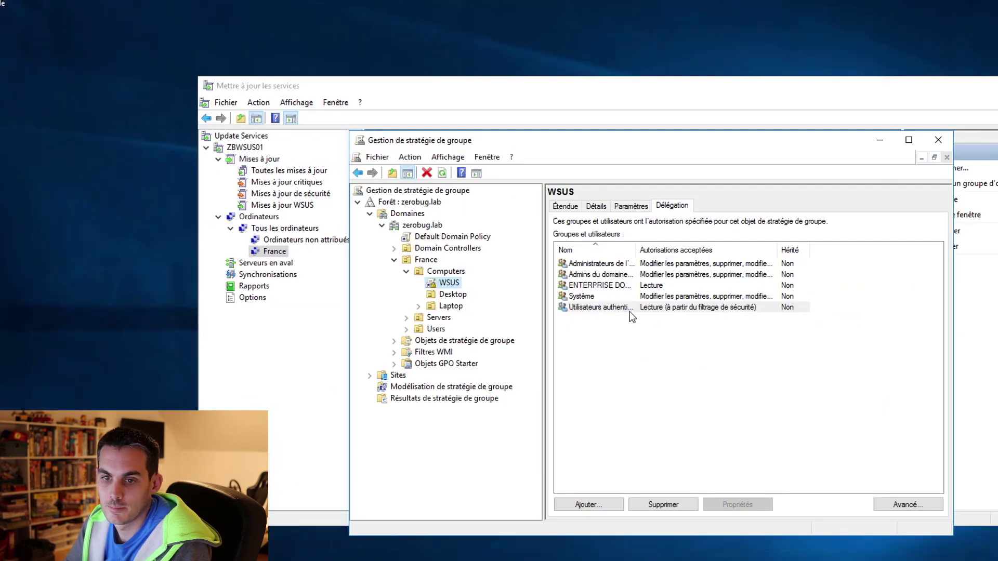
pyautogui.click(274, 251)
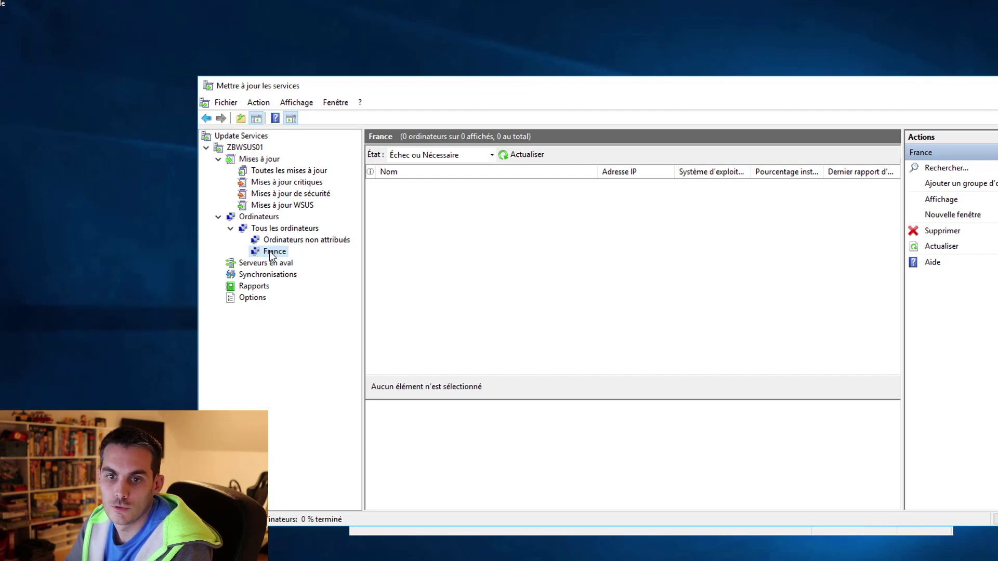
pyautogui.click(265, 221)
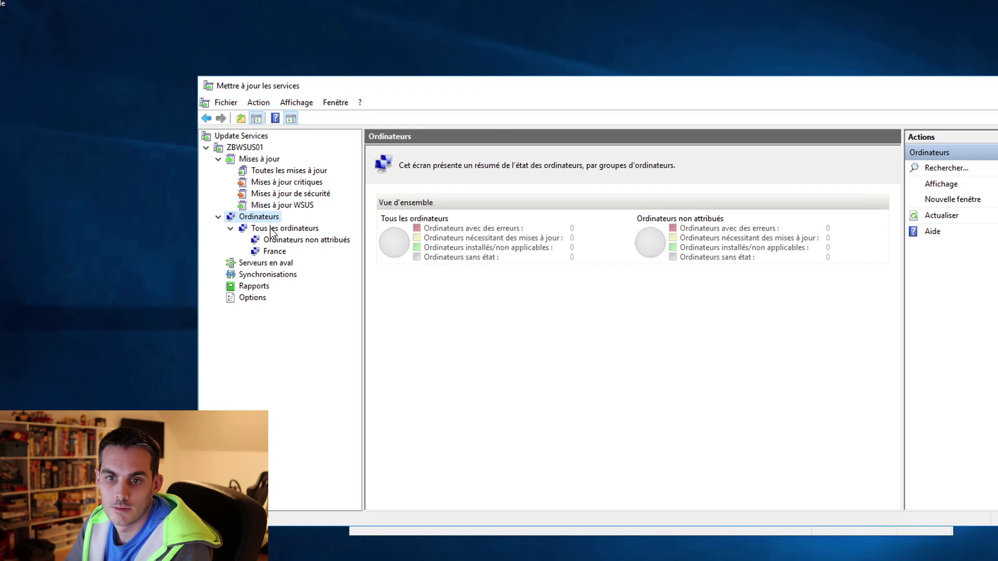
pyautogui.click(271, 230)
pyautogui.click(276, 242)
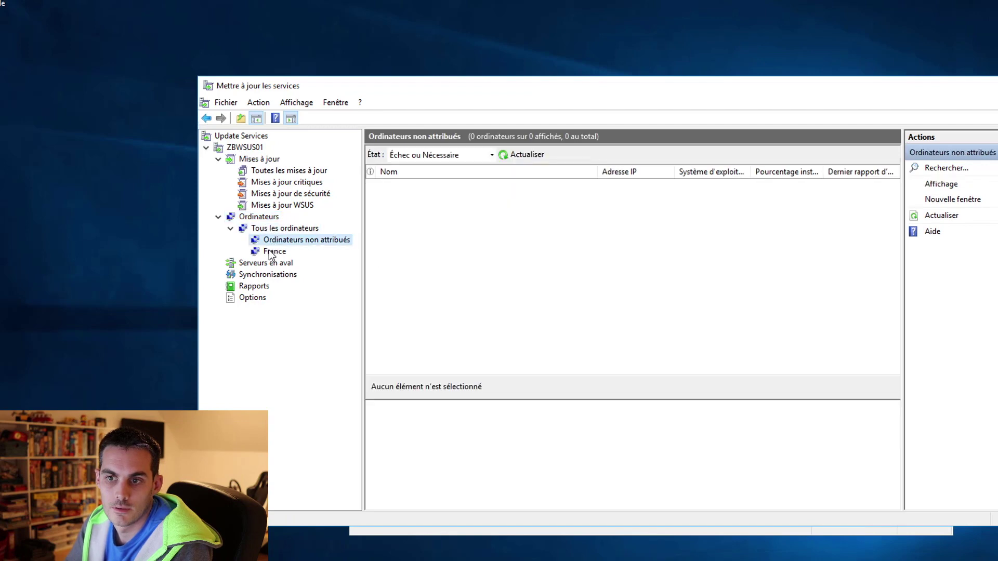
pyautogui.click(271, 253)
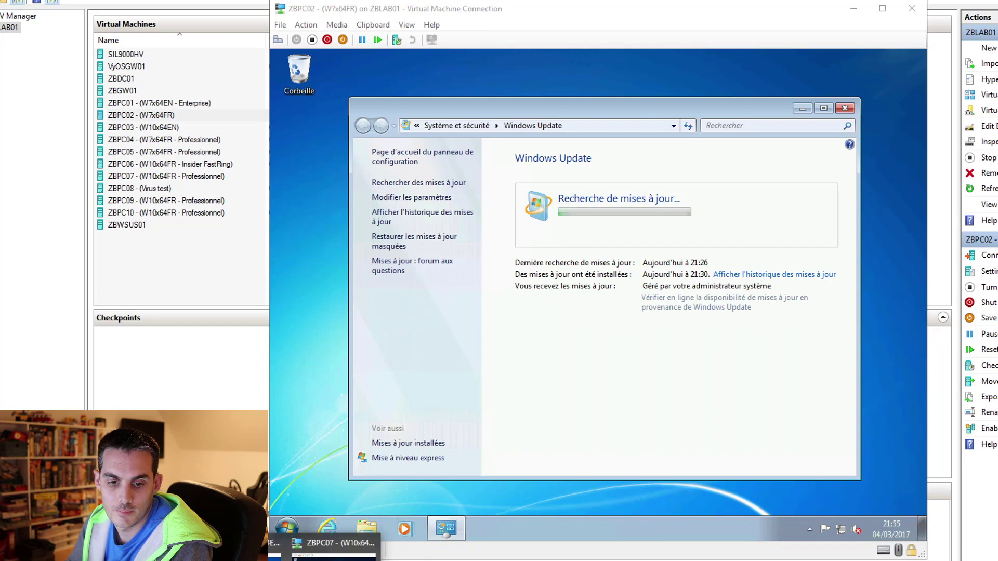
# - Return to ZBPC02 and open a command prompt as administrator, allowing the elevation, while the update search runs
pyautogui.click(508, 408)
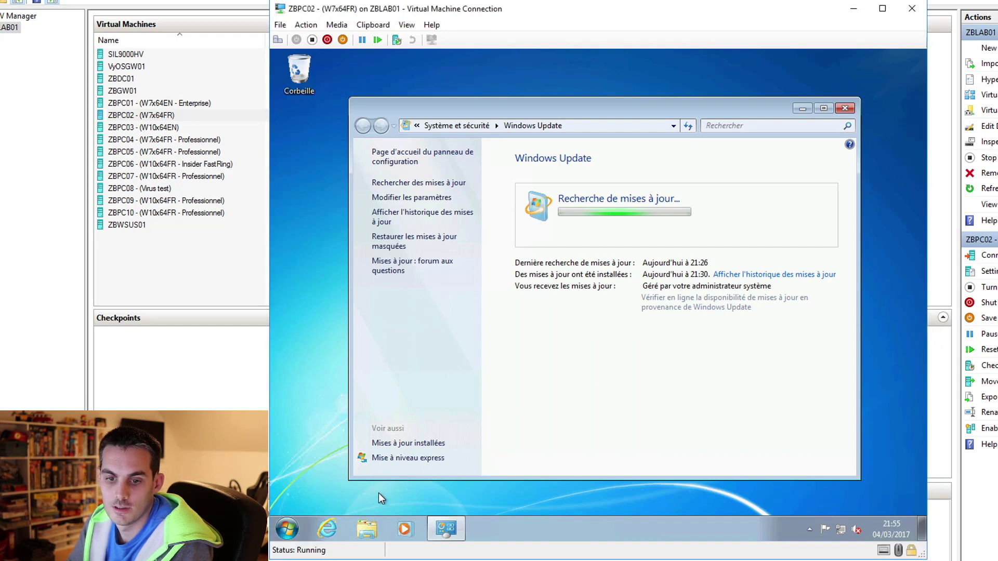
pyautogui.click(291, 530)
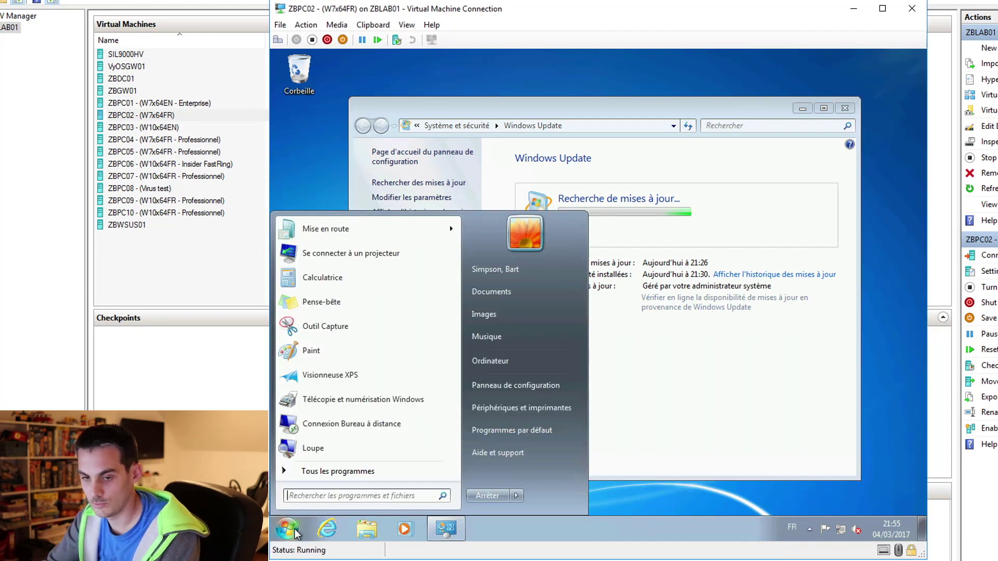
pyautogui.write('cmd')
pyautogui.rightClick(311, 249)
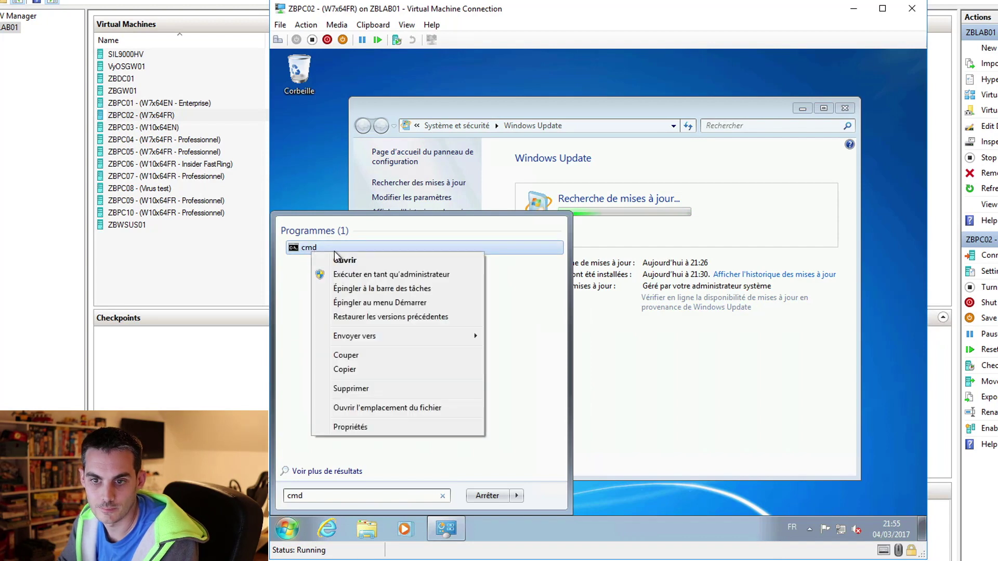
pyautogui.click(414, 276)
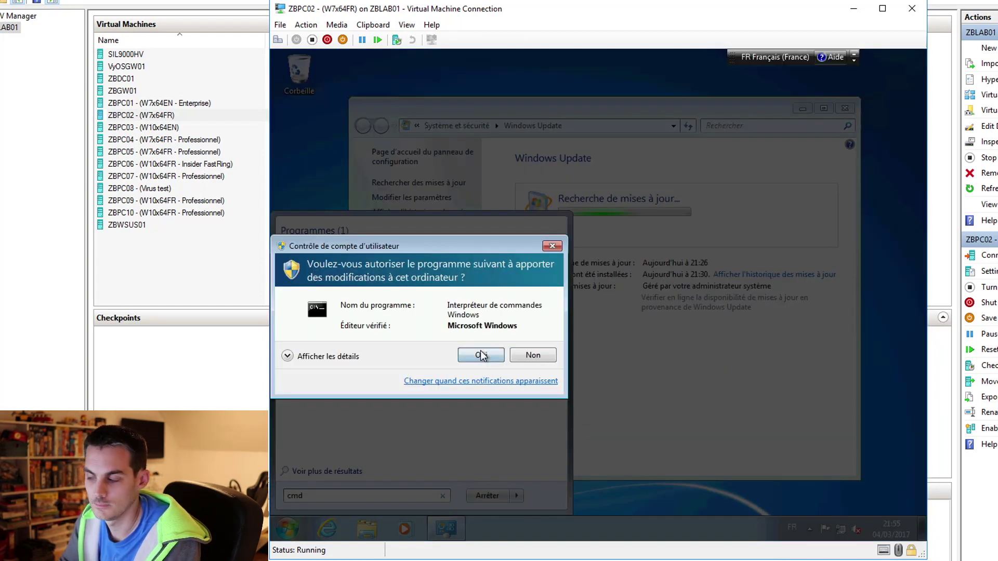
pyautogui.click(485, 354)
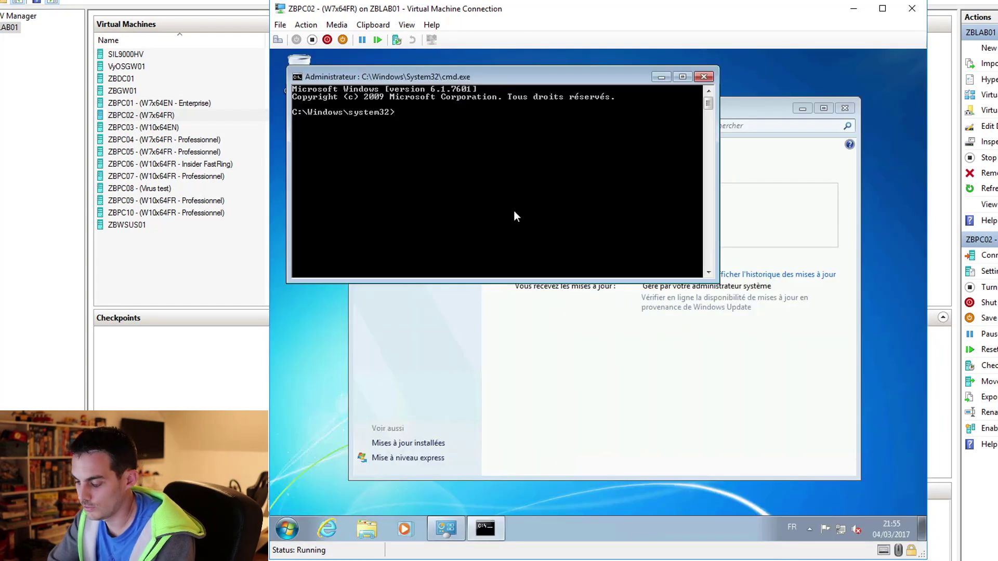
# - Run wuauclt.exe /reportnow /detecnow at the administrator command prompt on ZBPC02
pyautogui.write('wu')
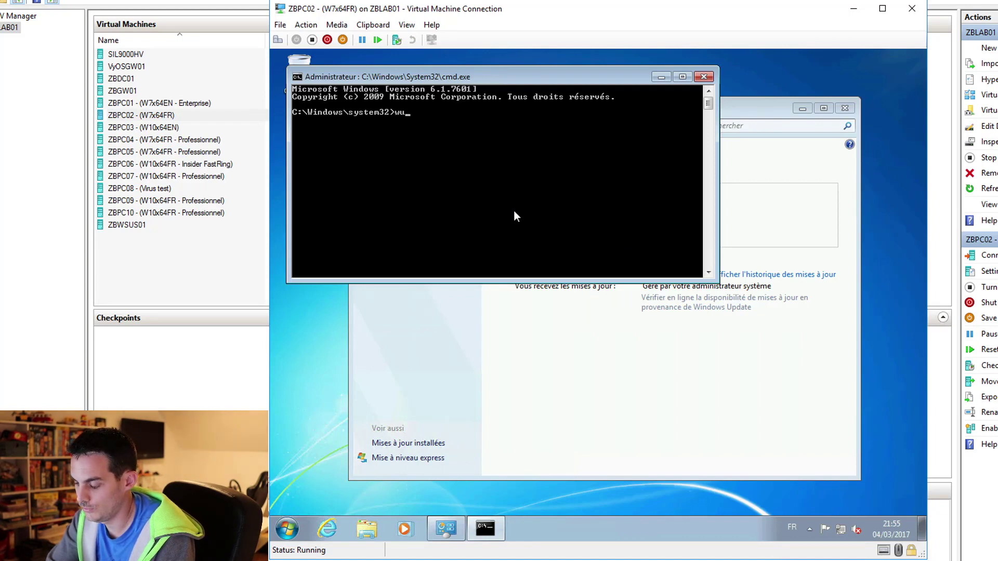
pyautogui.write('auclt')
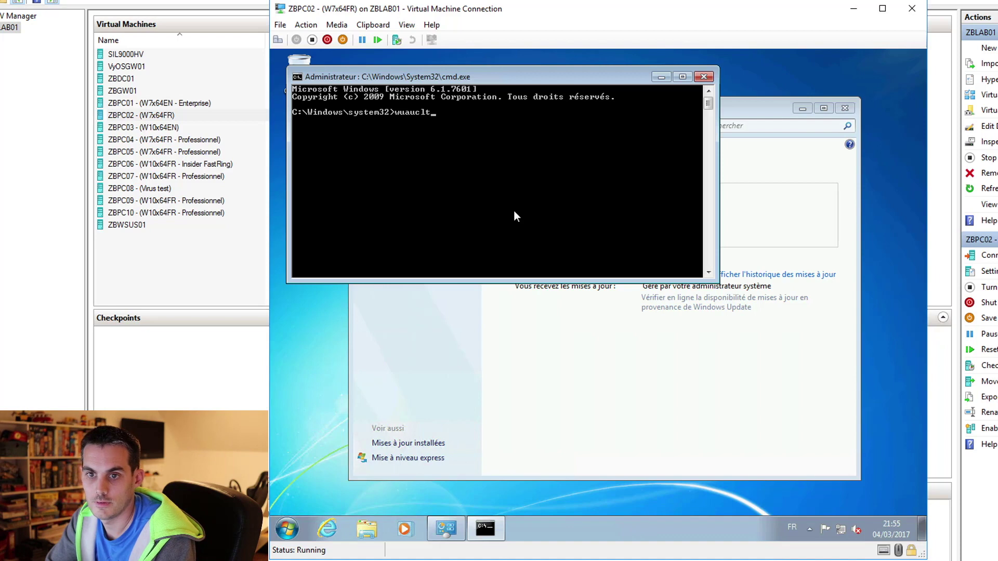
pyautogui.write('.e')
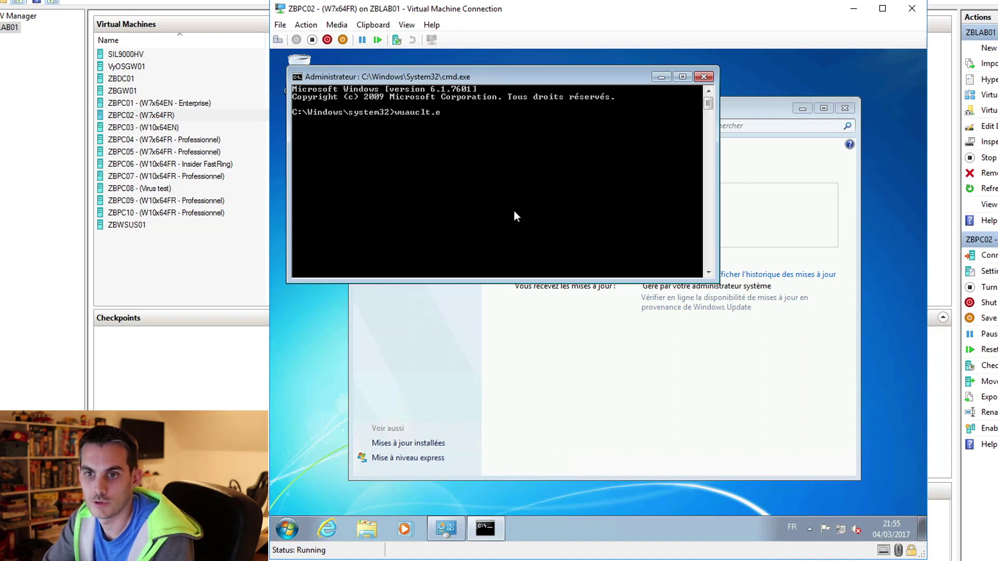
pyautogui.write('xe /')
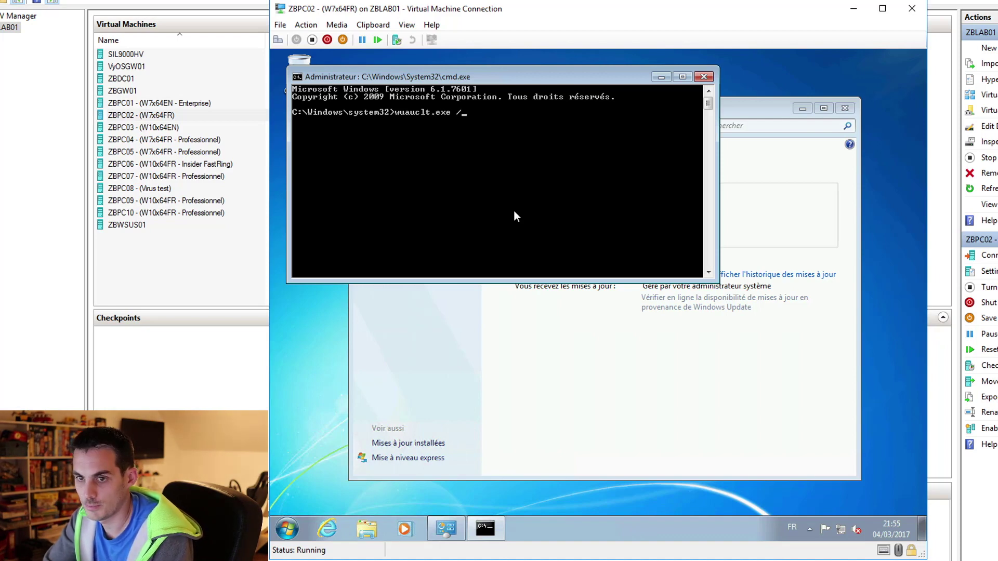
pyautogui.write('reportnow')
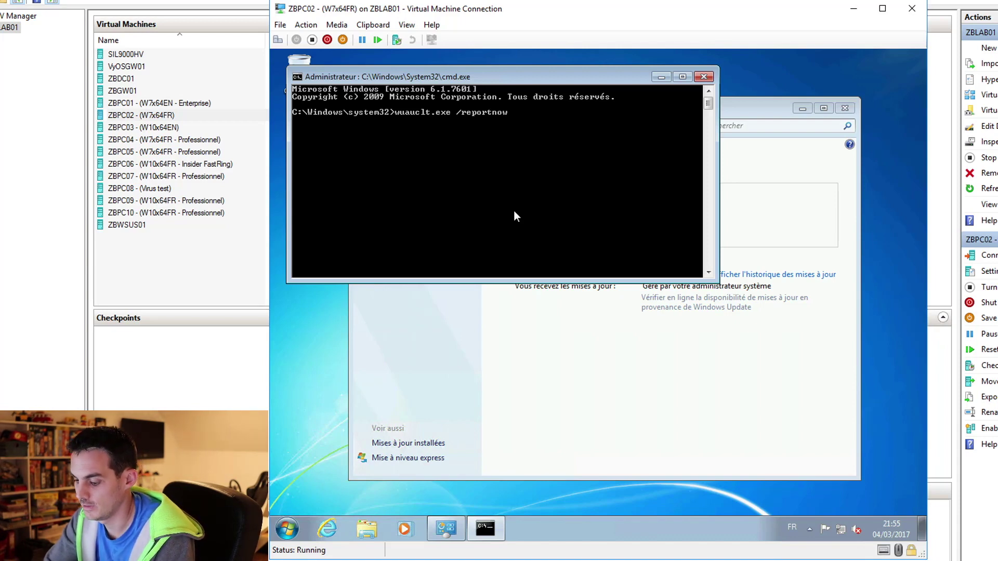
pyautogui.write(' /det')
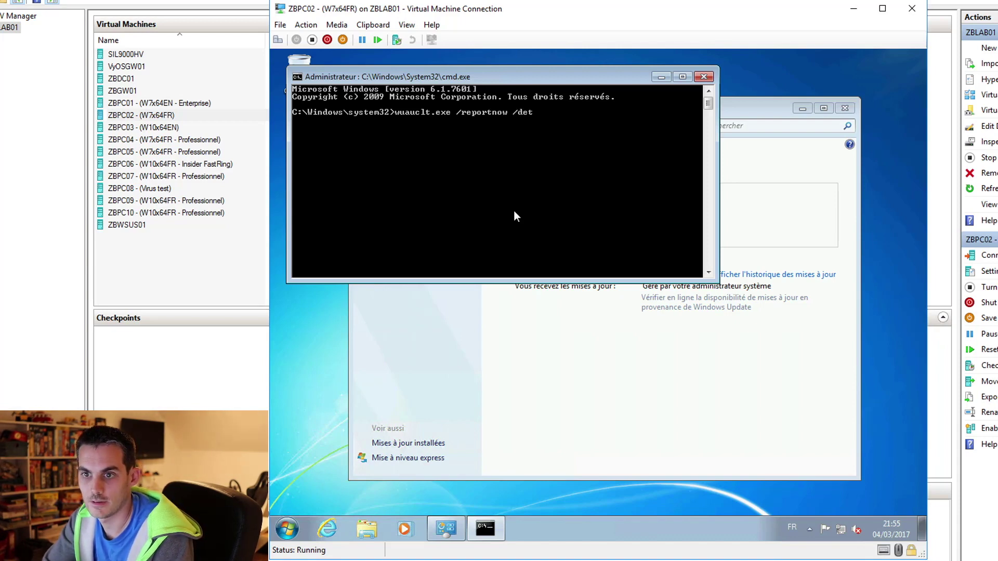
pyautogui.write('ecnow')
pyautogui.press('Return')
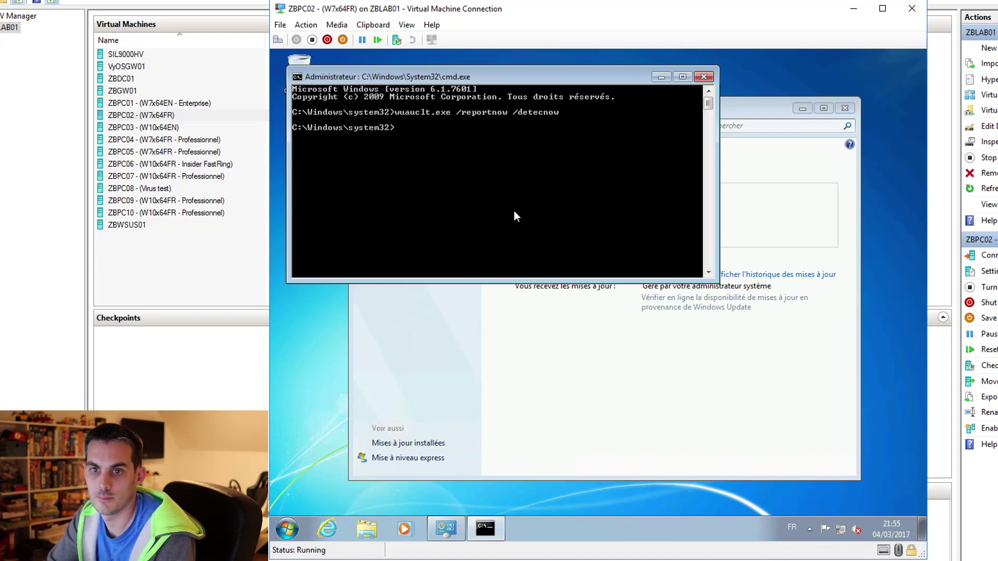
# - Correct the second switch of the previous wuauclt.exe command to /detectnow and run it again
pyautogui.press('Up')
pyautogui.press('Left')
pyautogui.press('Left')
pyautogui.press('Left')
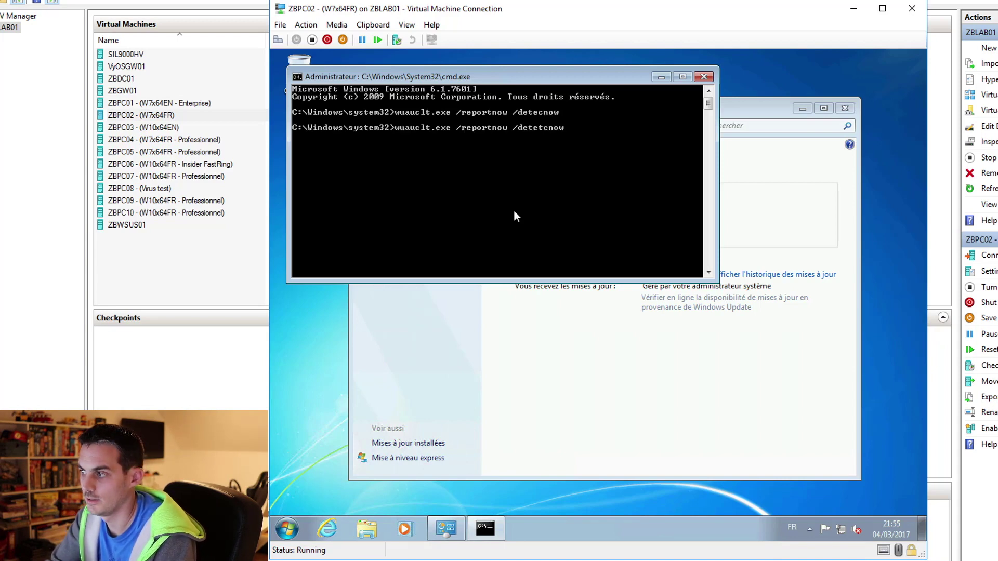
pyautogui.write('t')
pyautogui.press('Return')
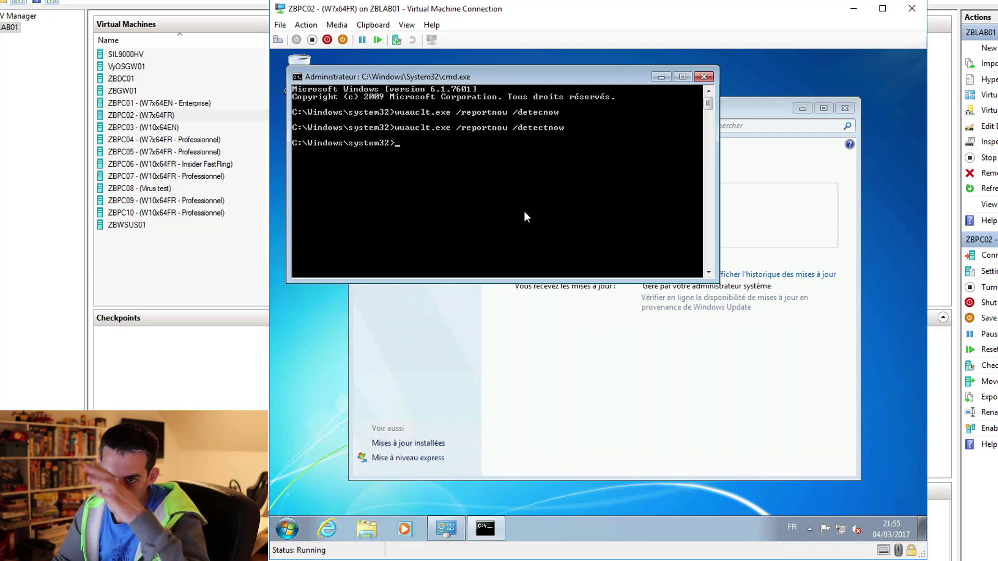
# - Check the Windows Update search on ZBPC02, then switch to the WSUS console and look for registered clients under Tous les ordinateurs
pyautogui.click(530, 468)
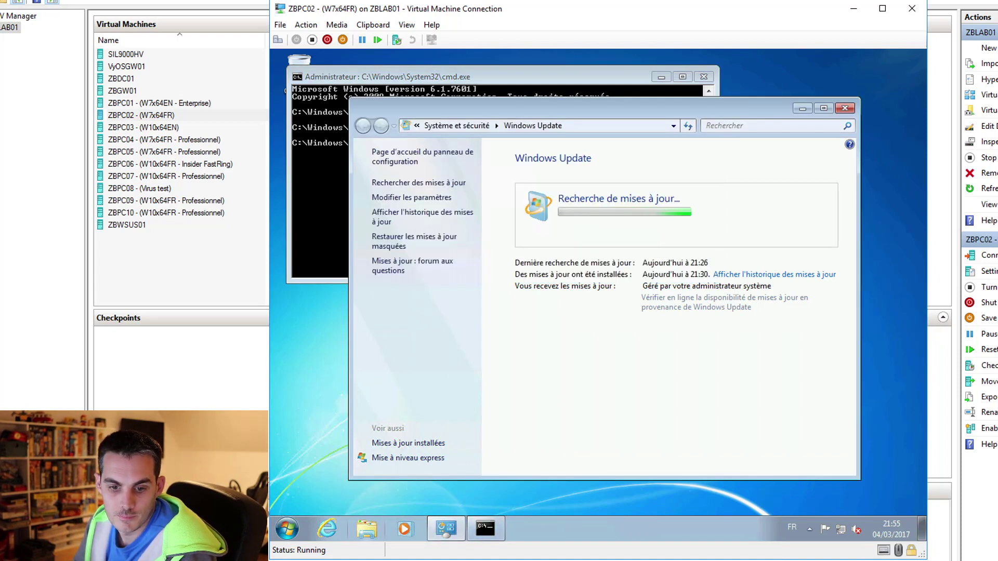
pyautogui.moveTo(295, 558)
pyautogui.click(325, 543)
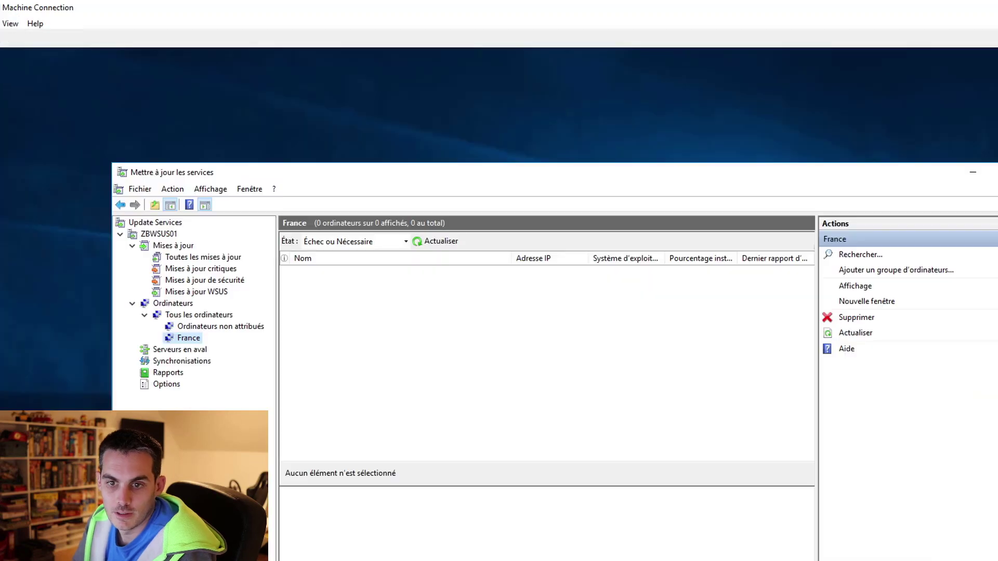
pyautogui.click(186, 342)
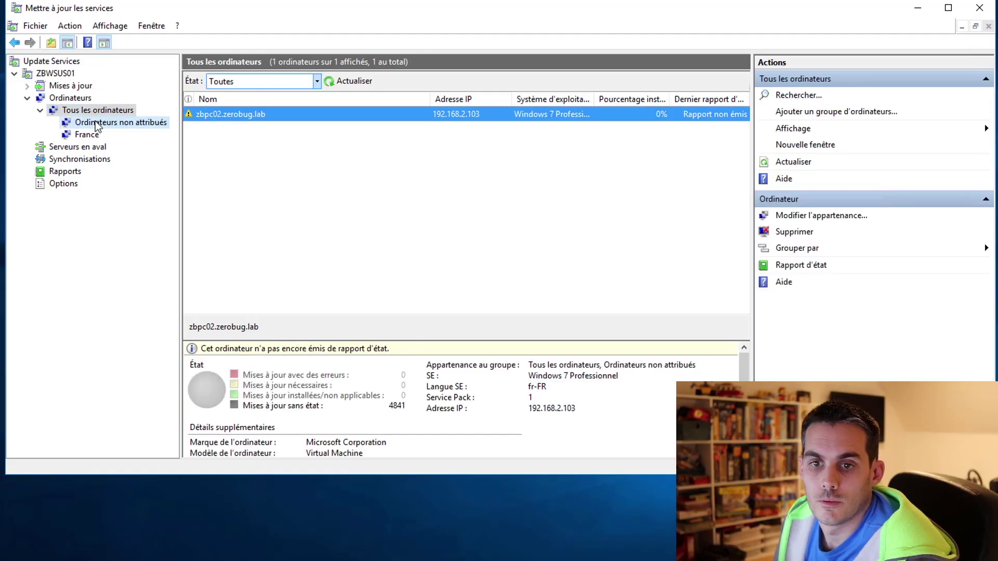
pyautogui.click(96, 123)
pyautogui.click(98, 111)
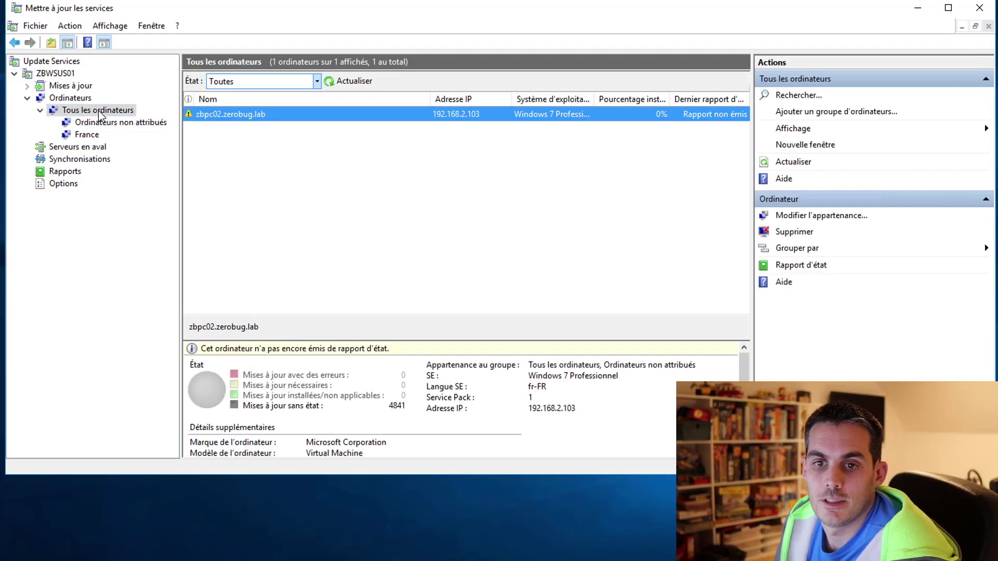
# - Open the group membership settings of zbpc02.zerobug.lab, look at the available groups and close them without changes
pyautogui.rightClick(239, 111)
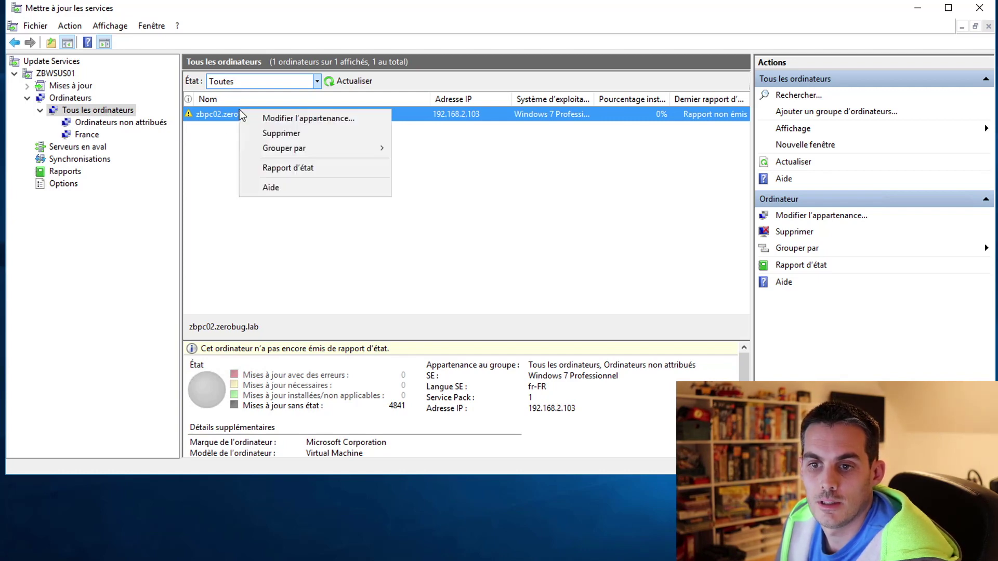
pyautogui.click(305, 119)
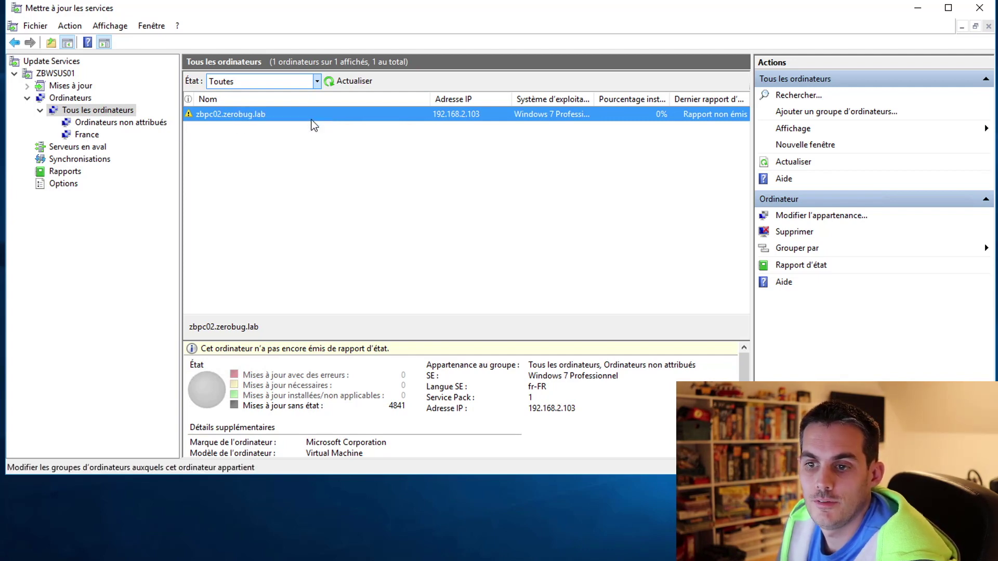
pyautogui.click(600, 359)
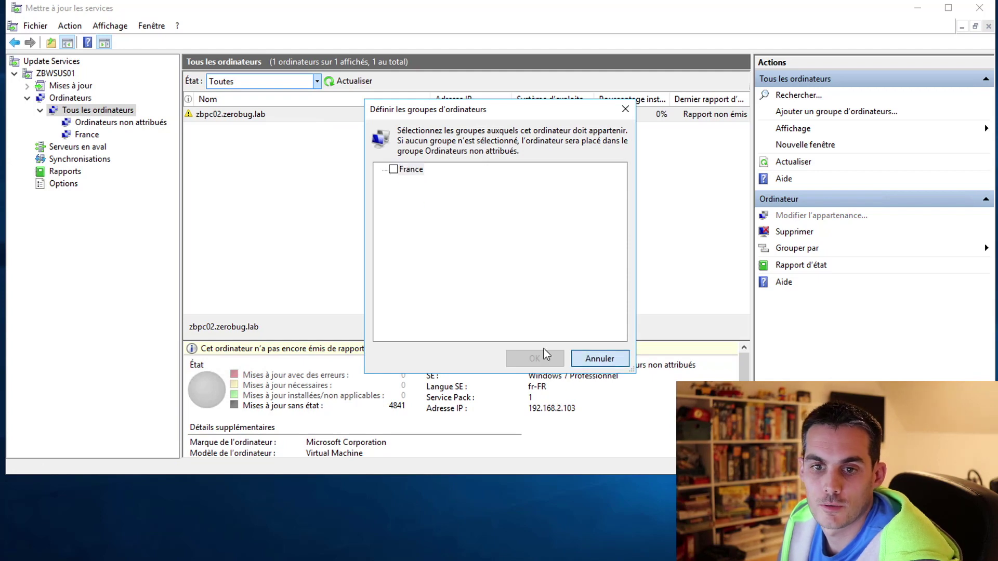
# - Set the WSUS computer assignment option to "Utiliser les paramètres de stratégie de groupe ou de Registre sur les ordinateurs" and apply it
pyautogui.click(63, 184)
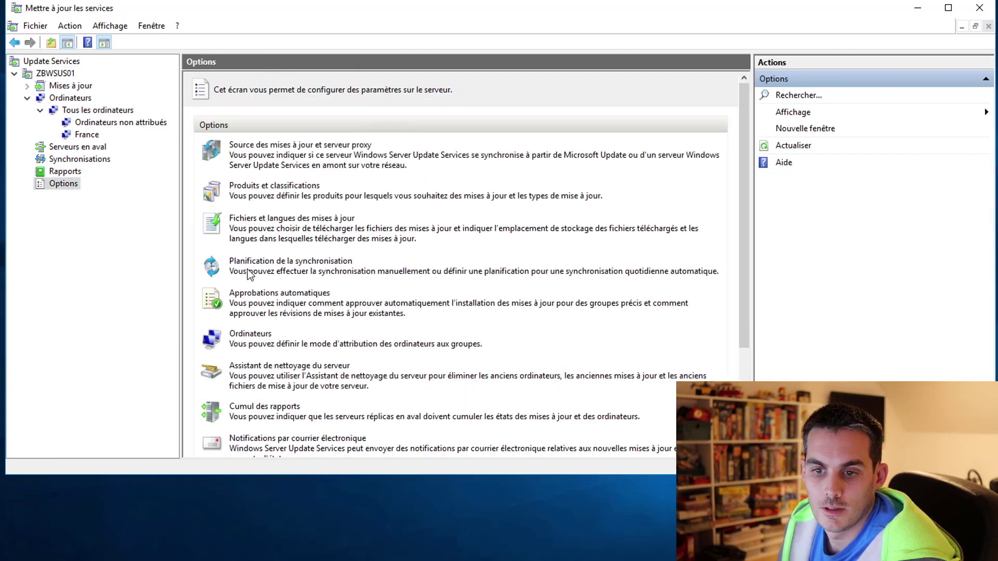
pyautogui.click(247, 337)
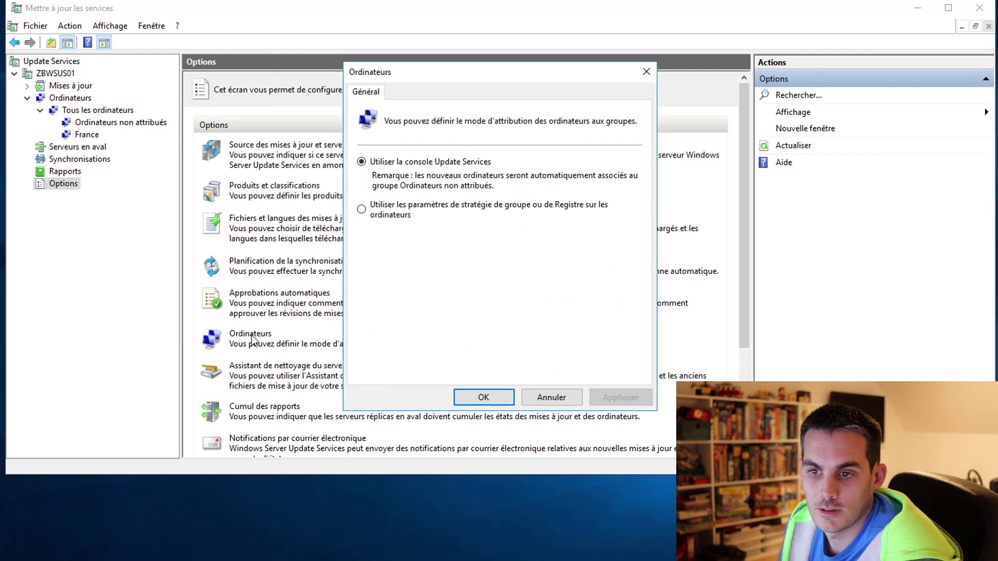
pyautogui.click(371, 216)
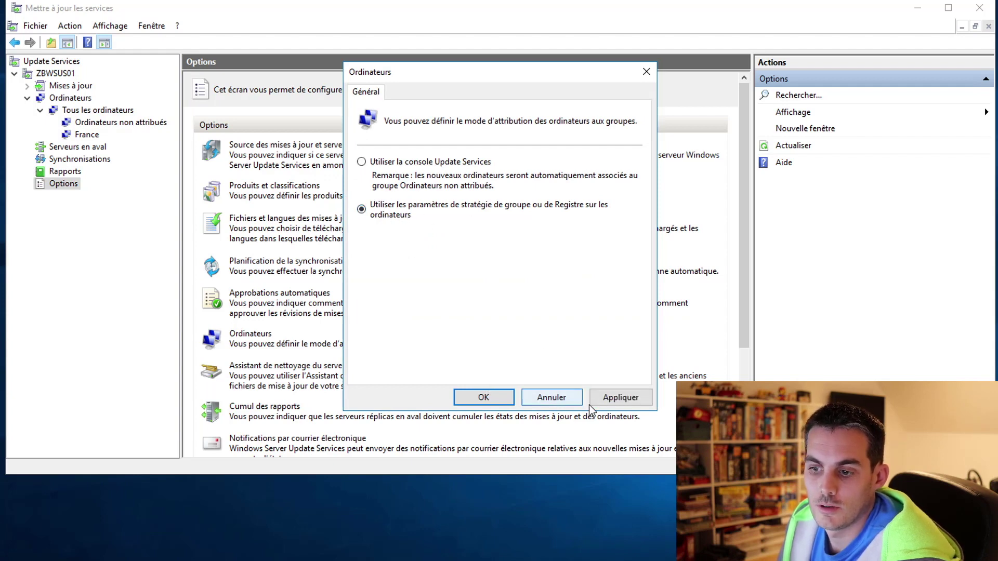
pyautogui.click(618, 398)
pyautogui.click(488, 399)
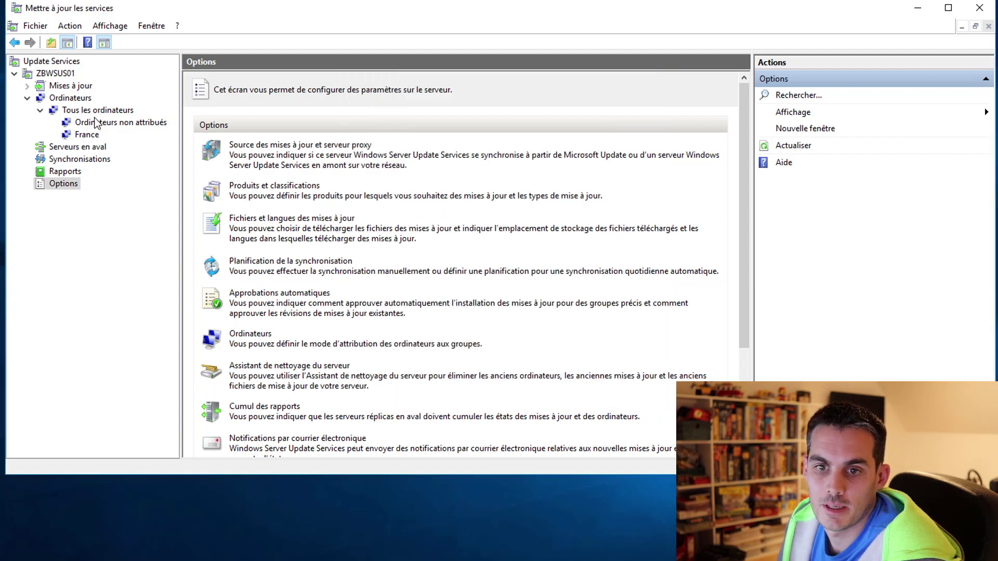
# - Check the France group and whether the membership of zbpc02.zerobug.lab can be edited under Tous les ordinateurs
pyautogui.click(87, 136)
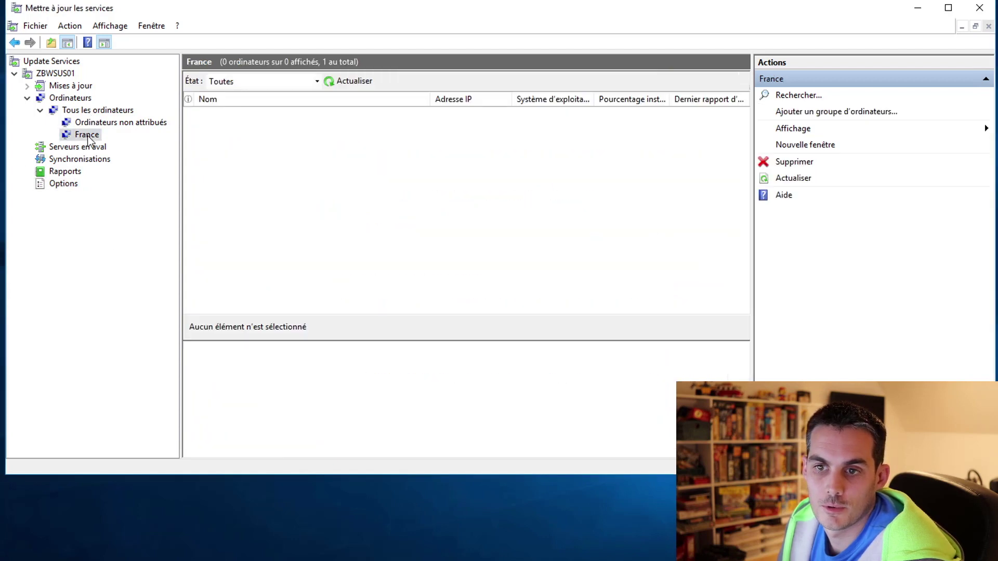
pyautogui.click(96, 111)
pyautogui.rightClick(252, 114)
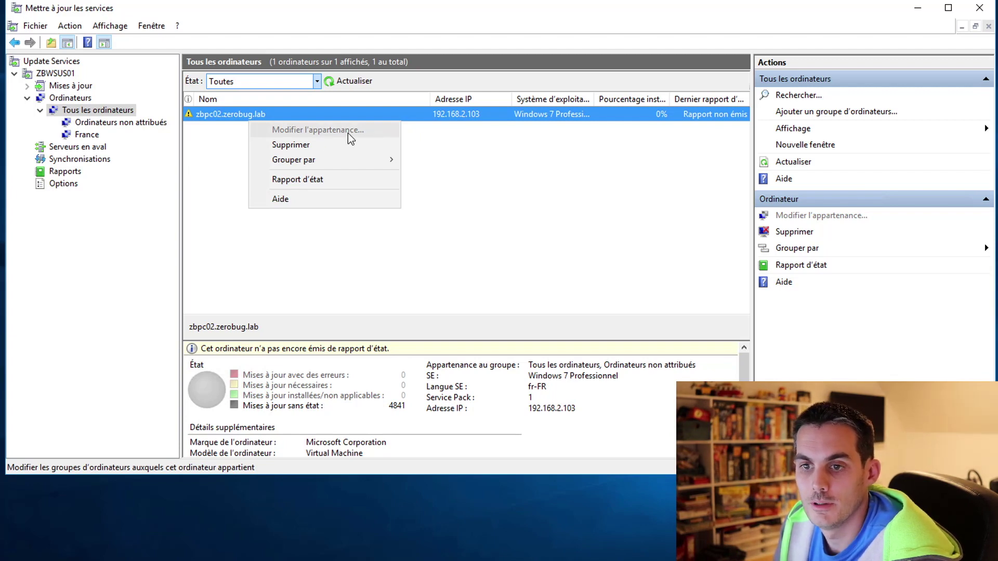
pyautogui.press('Escape')
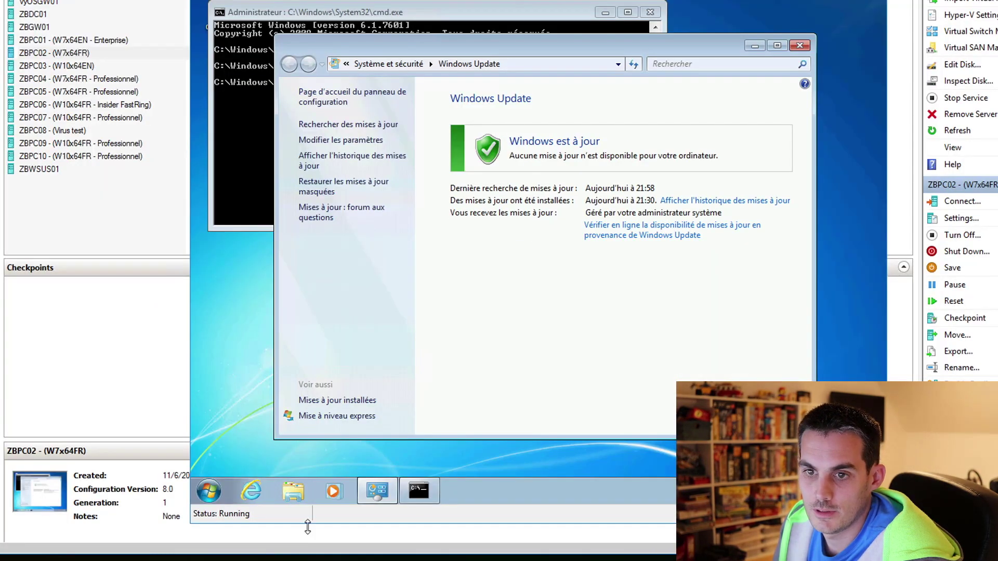
# - Switch to ZBPC02 and rerun wuauclt.exe /reportnow /detectnow at the command prompt
pyautogui.click(231, 135)
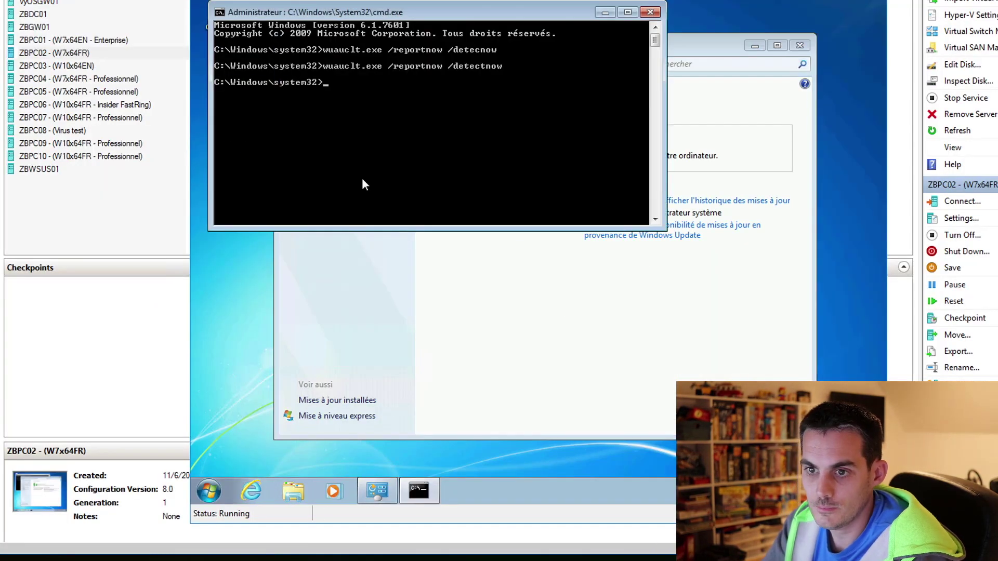
pyautogui.press('Up')
pyautogui.press('Return')
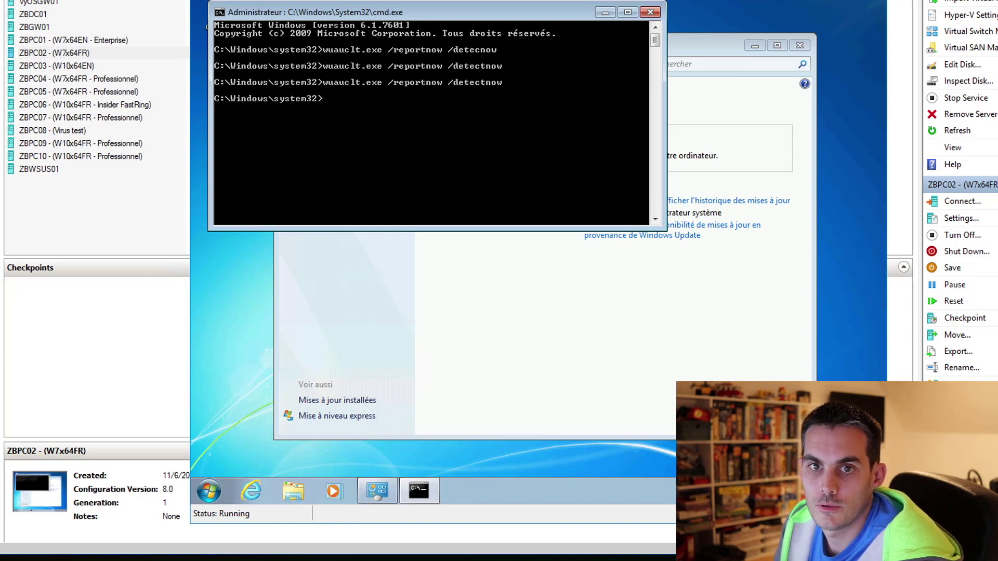
# - Return to the WSUS console and refresh the France group to check for zbpc02.zerobug.lab
pyautogui.click(77, 58)
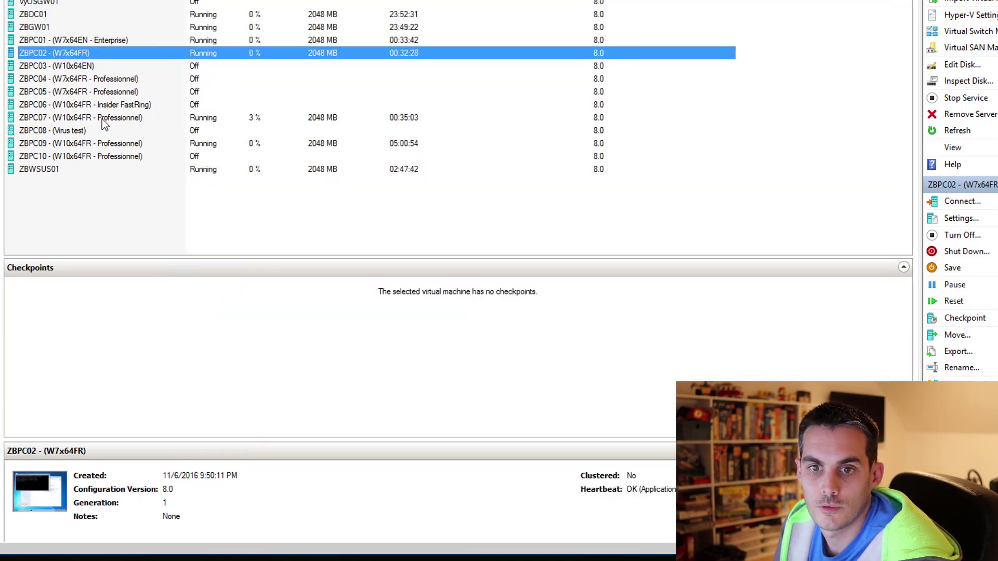
pyautogui.click(78, 78)
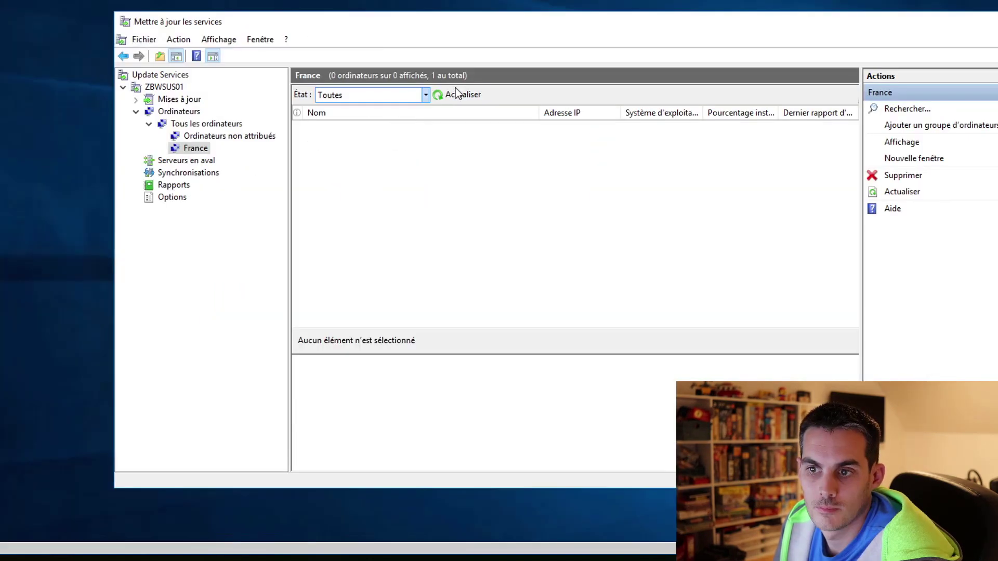
pyautogui.click(456, 93)
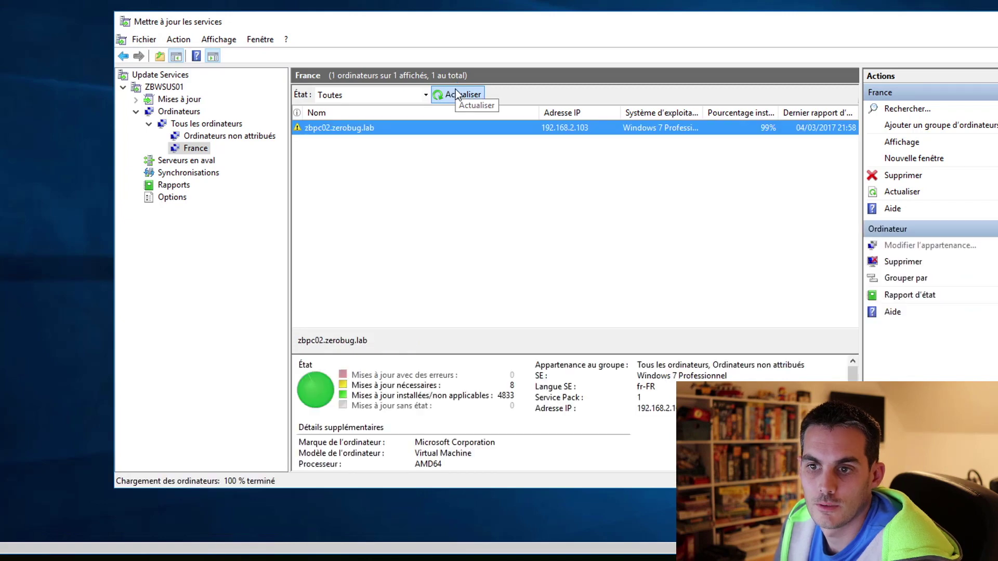
pyautogui.click(456, 94)
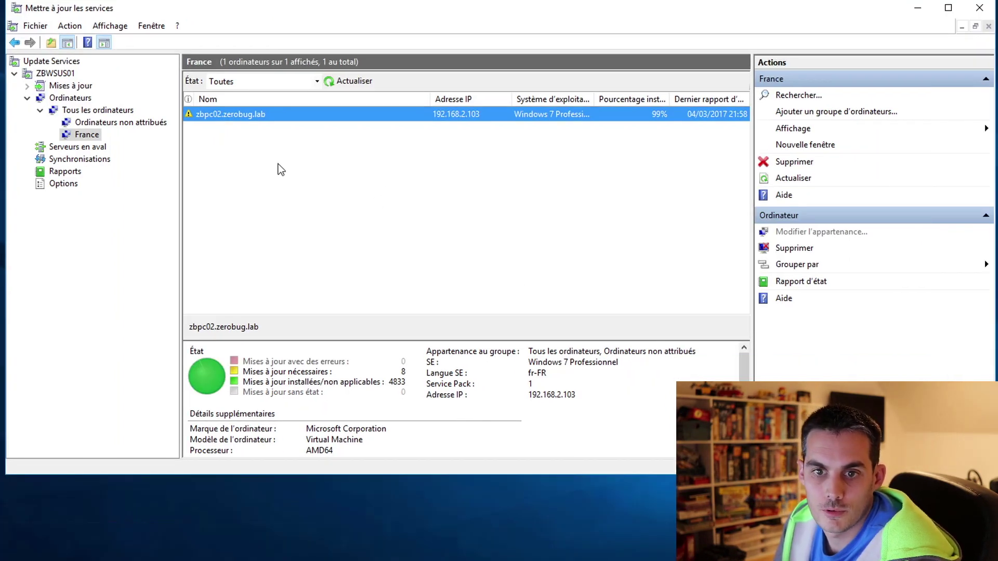
# - Review the ZBWSUS01 overview, the security updates awaiting approval and the details of a Microsoft .NET Framework update
pyautogui.click(50, 76)
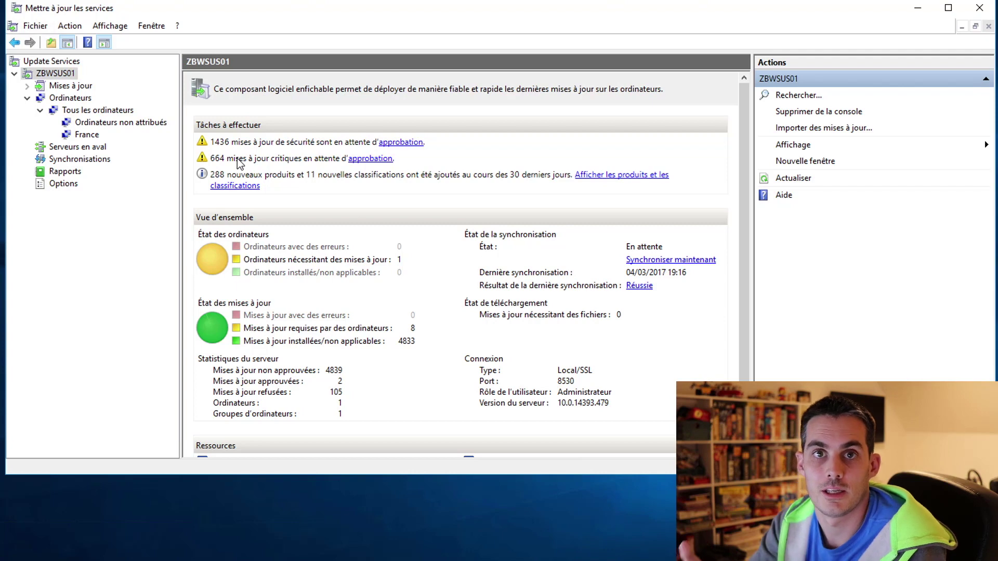
pyautogui.click(414, 144)
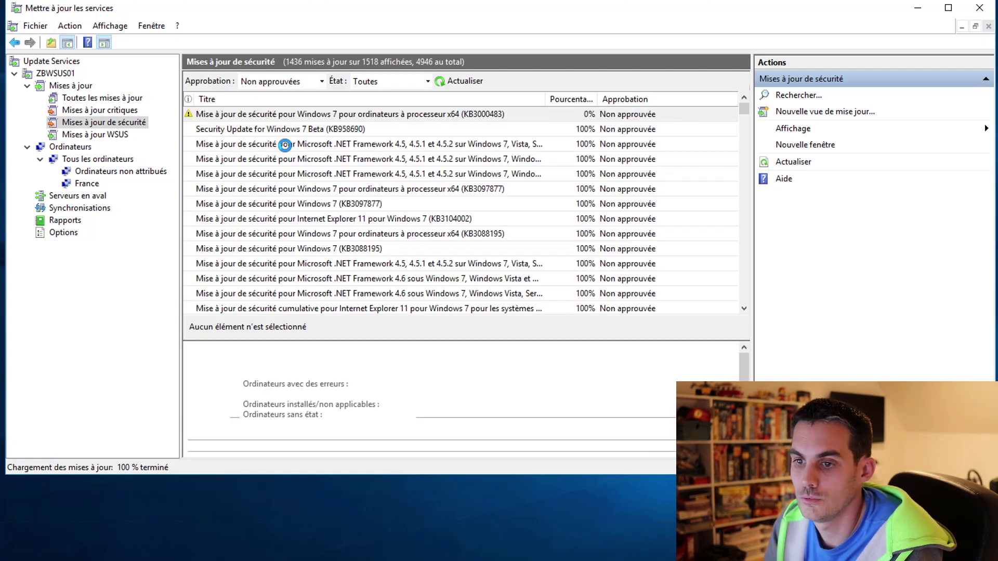
pyautogui.click(291, 162)
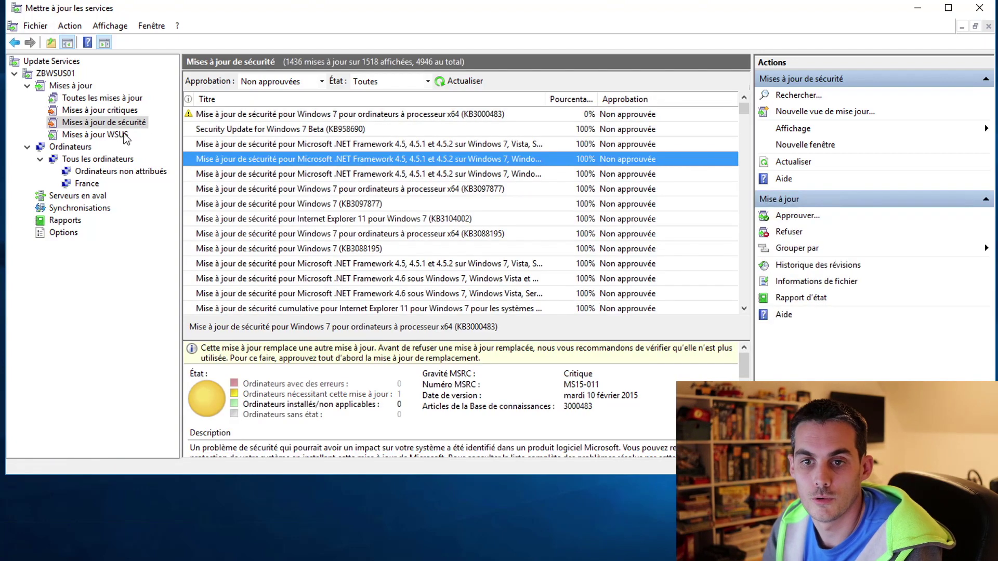
pyautogui.click(115, 135)
pyautogui.click(104, 123)
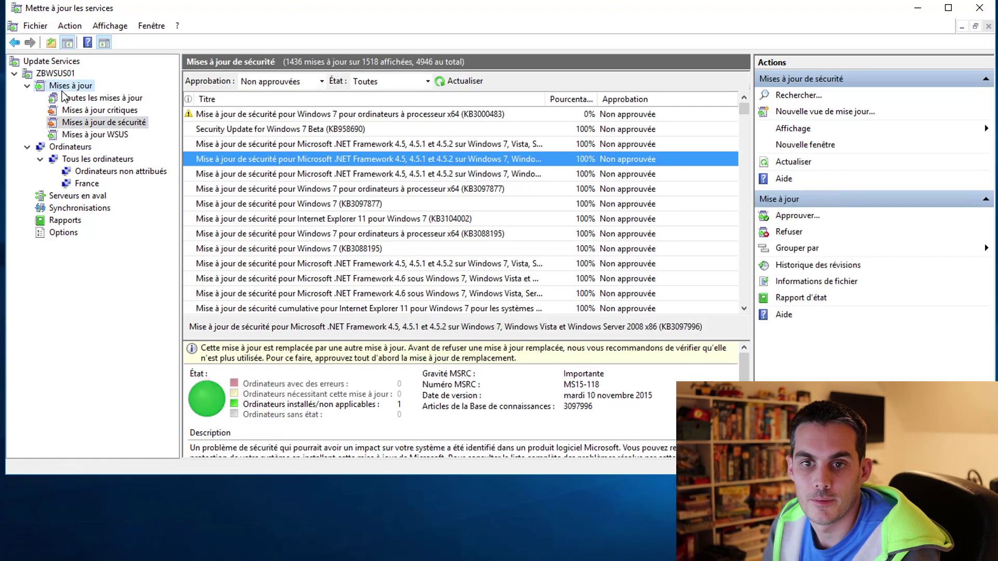
# - Go back to the ZBWSUS01 server overview and reopen the security updates awaiting approval
pyautogui.click(68, 84)
pyautogui.click(63, 76)
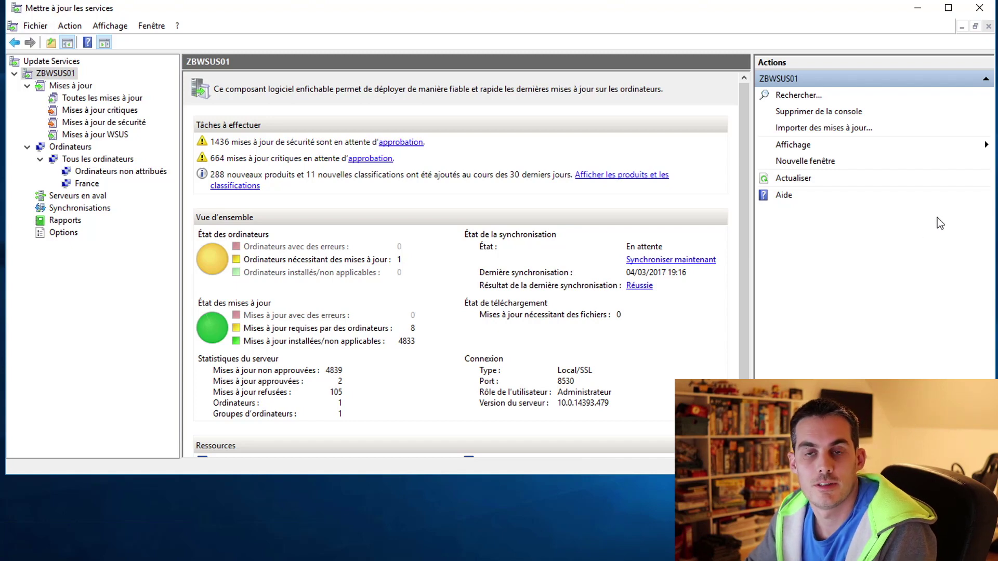
pyautogui.click(404, 141)
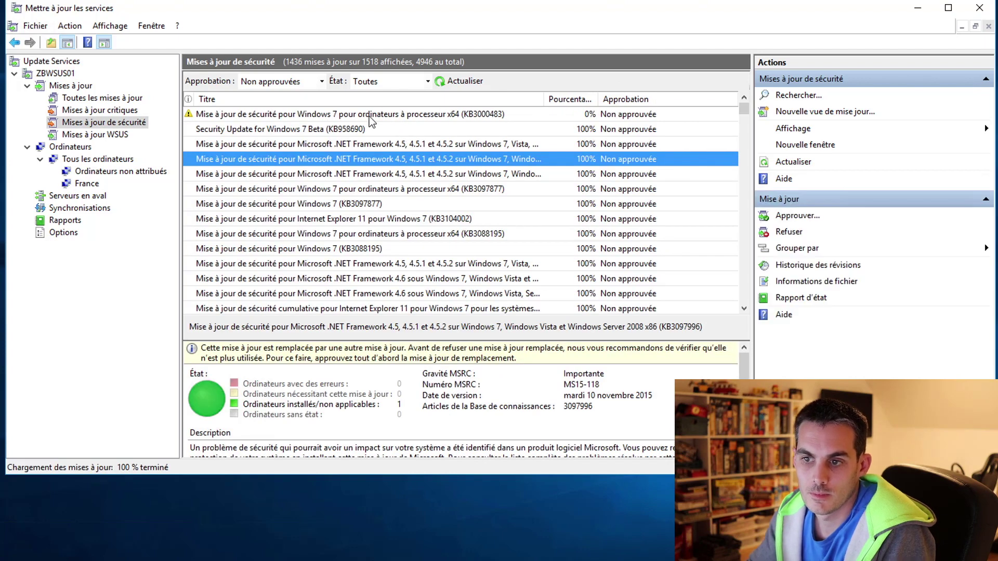
# - Select all the unapproved security updates and open the approval settings for them
pyautogui.click(369, 116)
pyautogui.hotkey('ctrl', 'a')
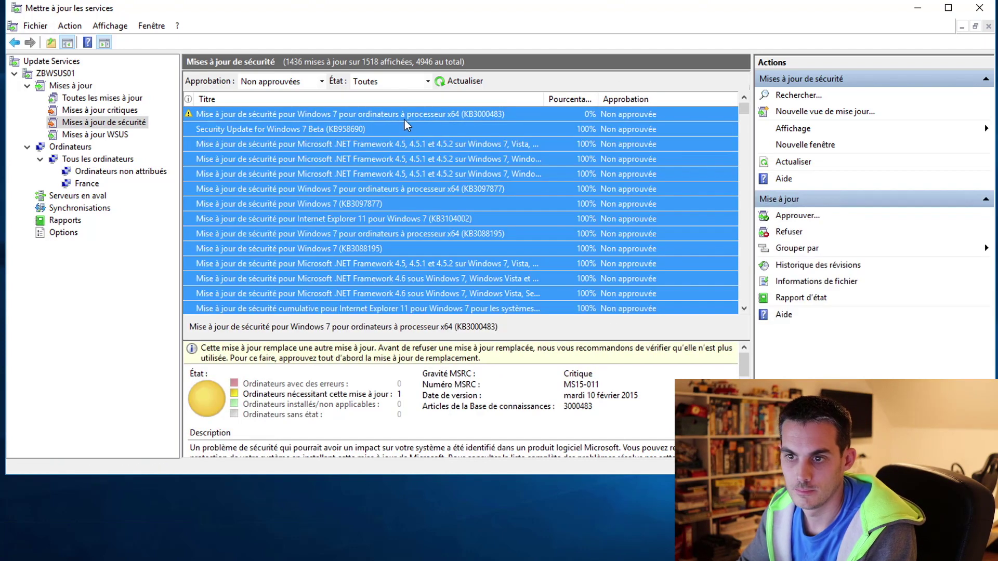
pyautogui.rightClick(322, 170)
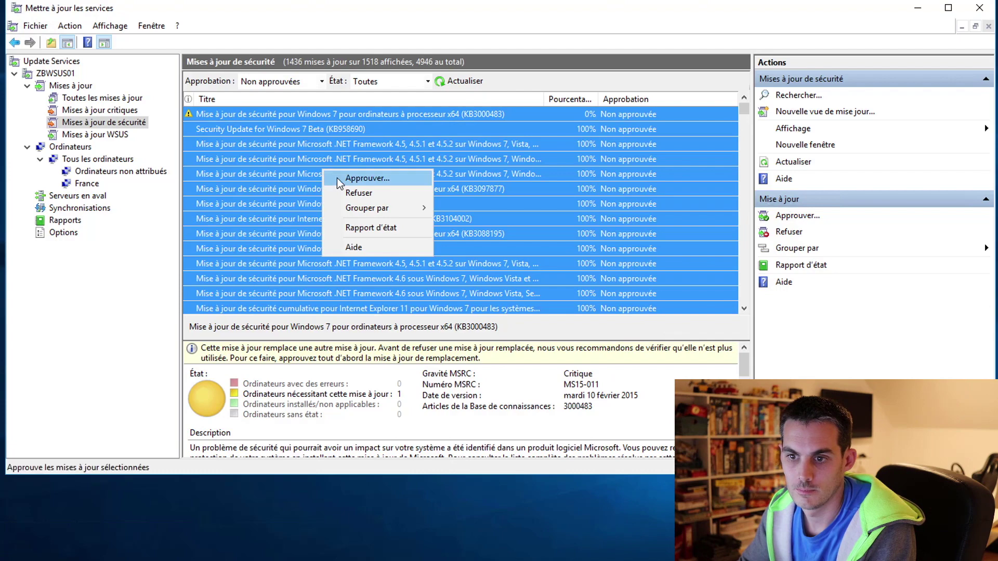
pyautogui.click(337, 178)
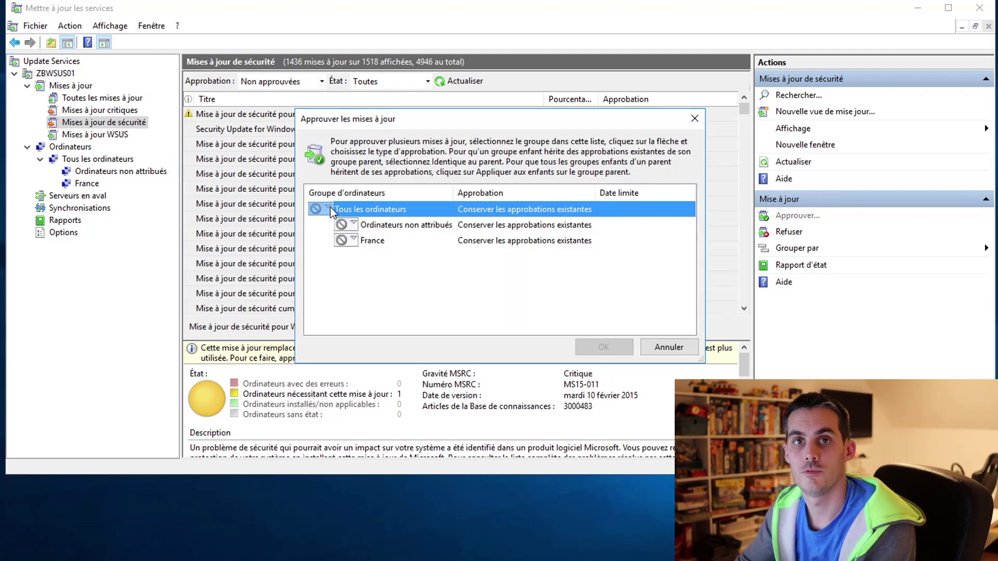
# - Mark the selected security updates as approved for installation for the France group only
pyautogui.click(353, 243)
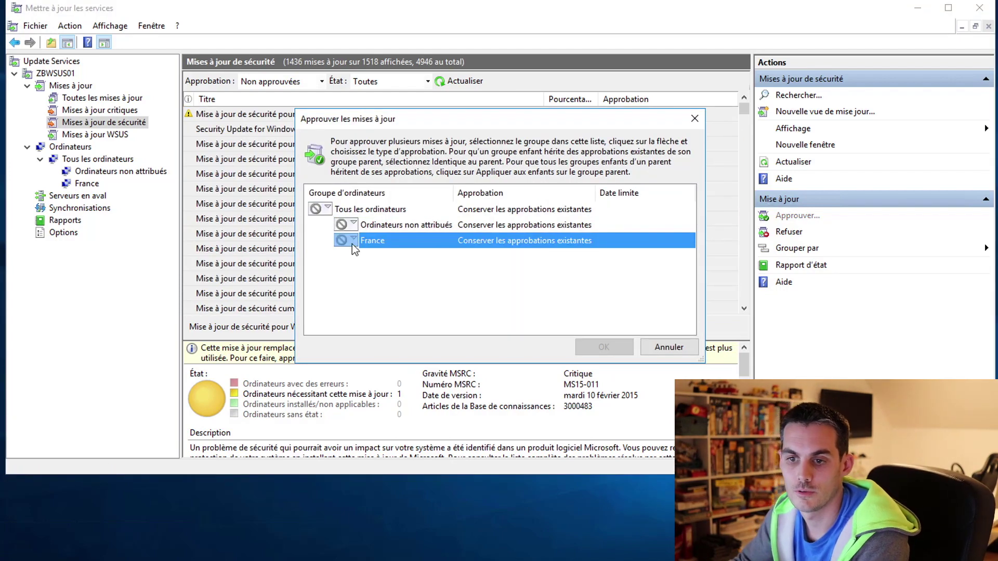
pyautogui.click(352, 241)
pyautogui.click(360, 257)
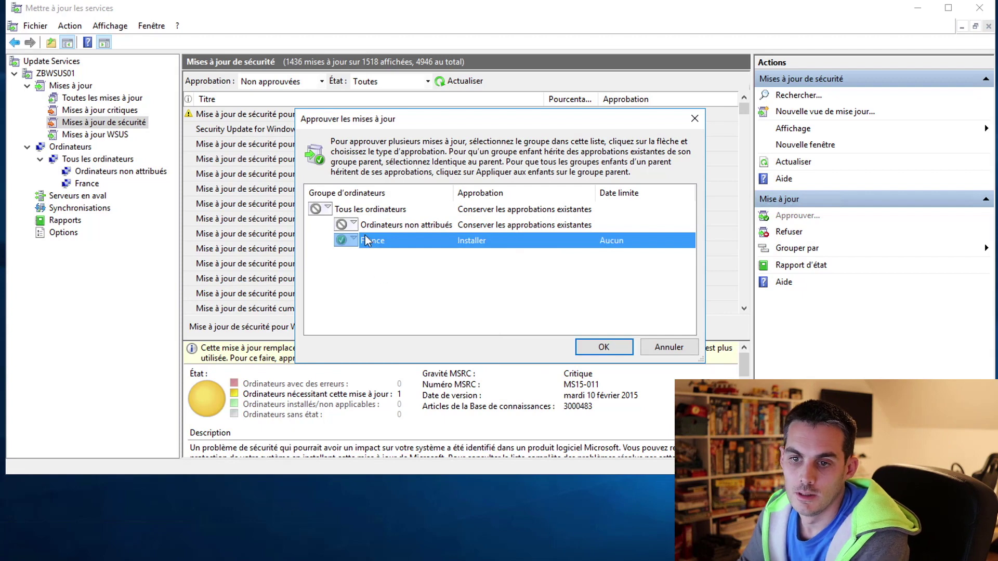
# - Approve the selected security updates for installation on Tous les ordinateurs, apply this to the child groups and complete the approval
pyautogui.click(322, 211)
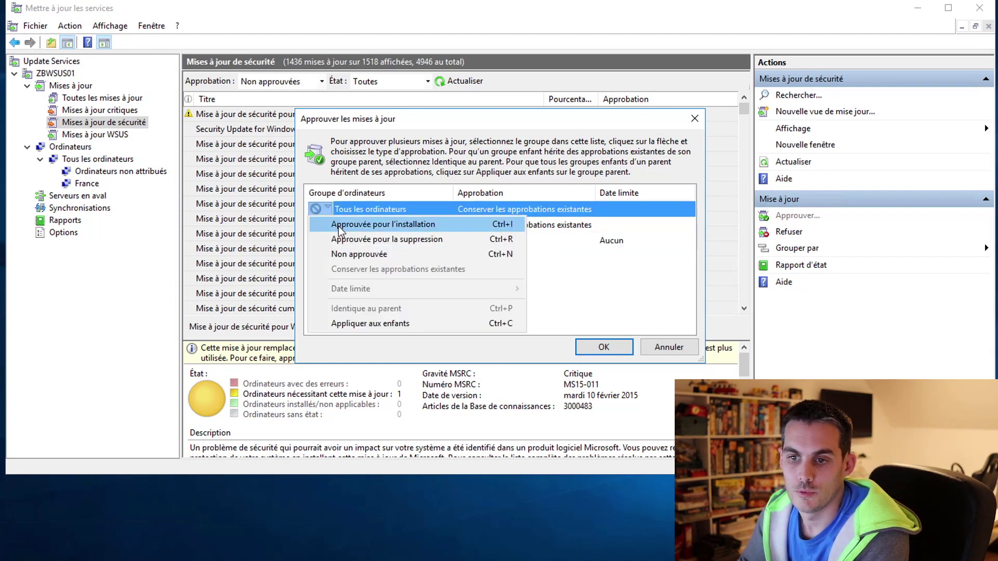
pyautogui.click(330, 223)
pyautogui.click(327, 210)
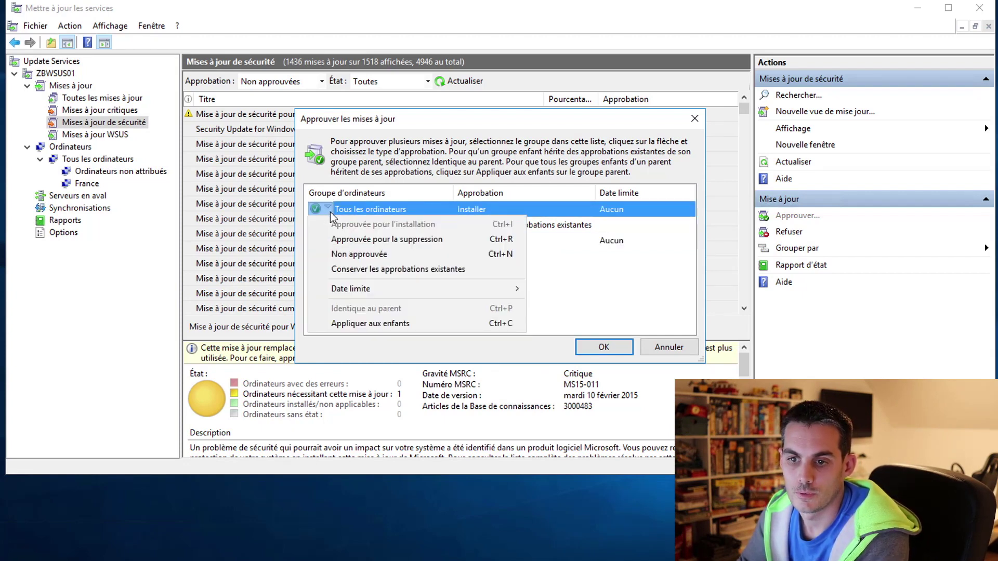
pyautogui.click(390, 323)
pyautogui.click(326, 210)
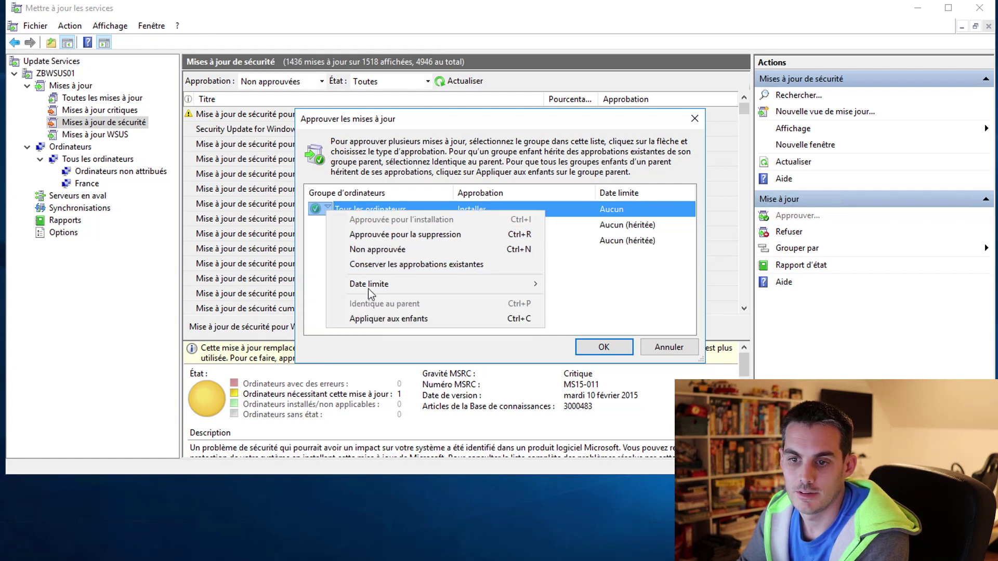
pyautogui.click(391, 321)
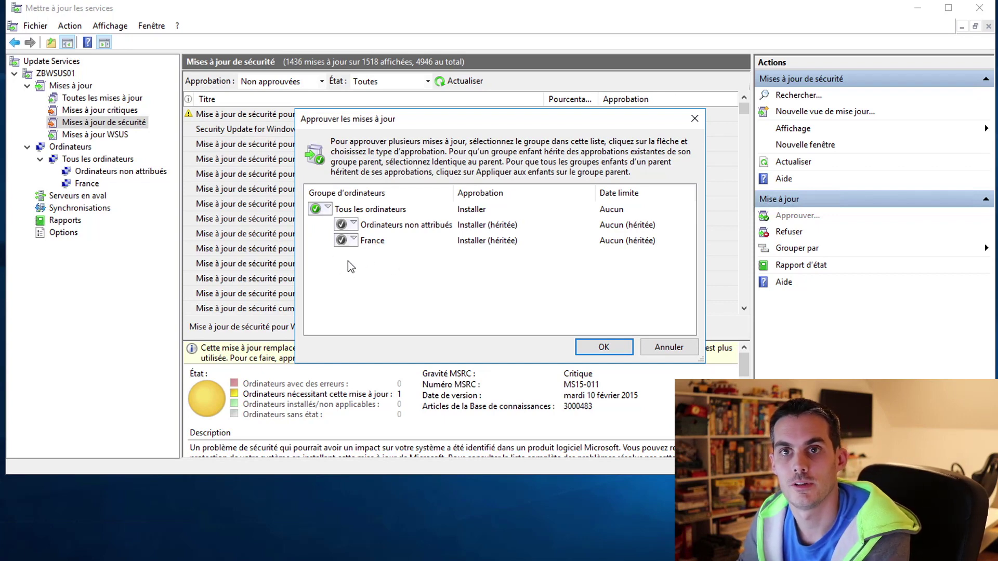
pyautogui.click(589, 345)
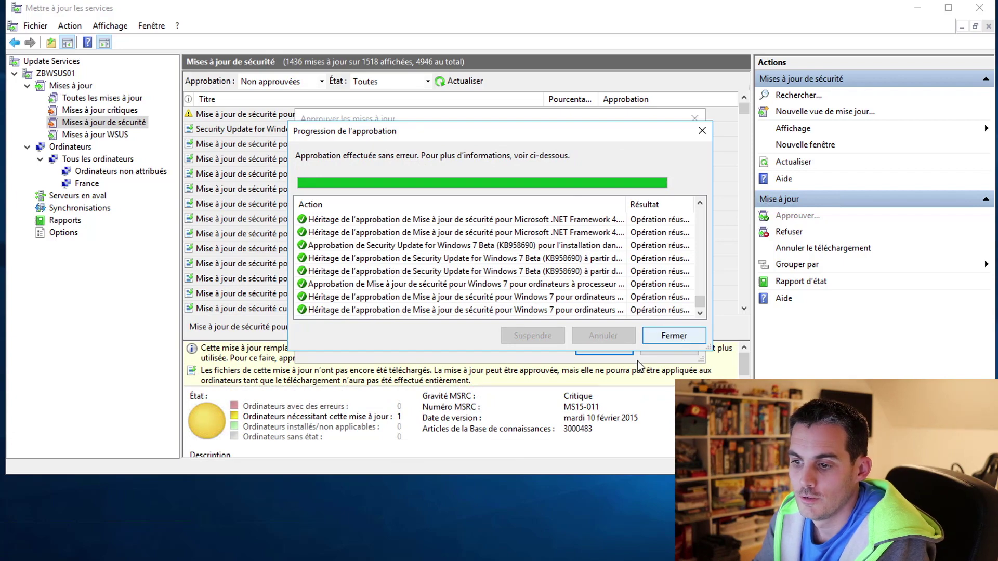
pyautogui.click(676, 337)
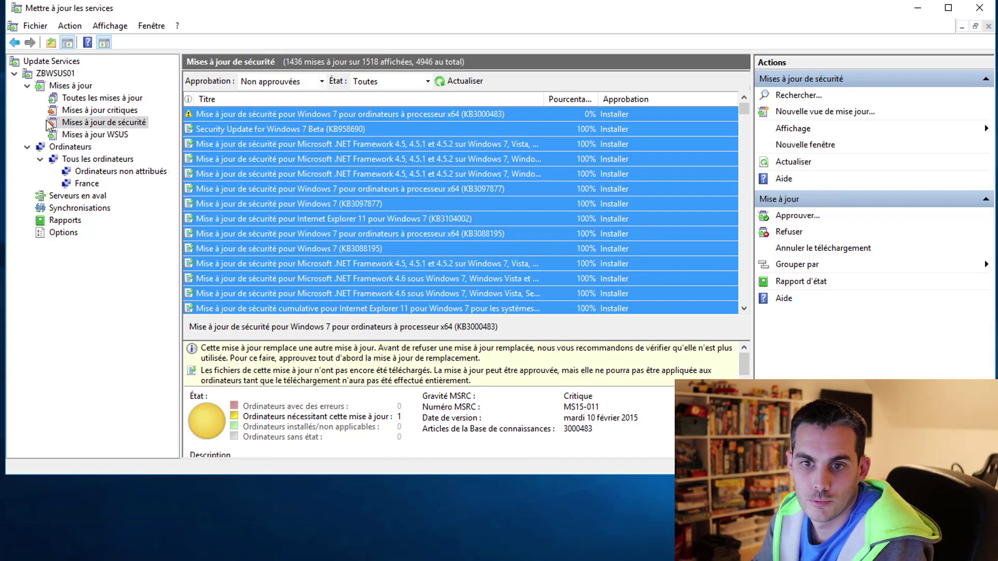
# - Open the critical updates awaiting approval from the ZBWSUS01 overview and look through the details of several listed updates
pyautogui.click(67, 74)
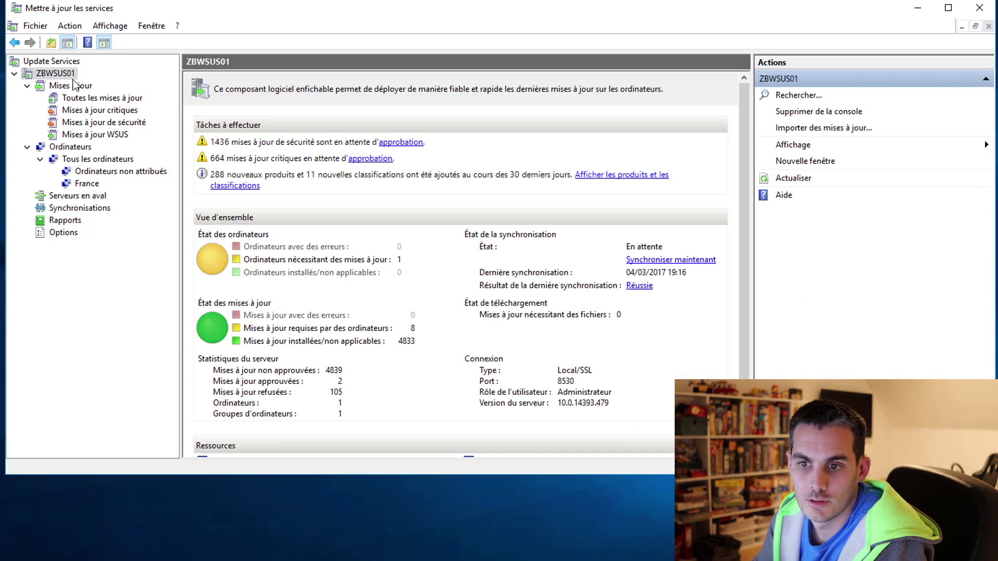
pyautogui.click(382, 141)
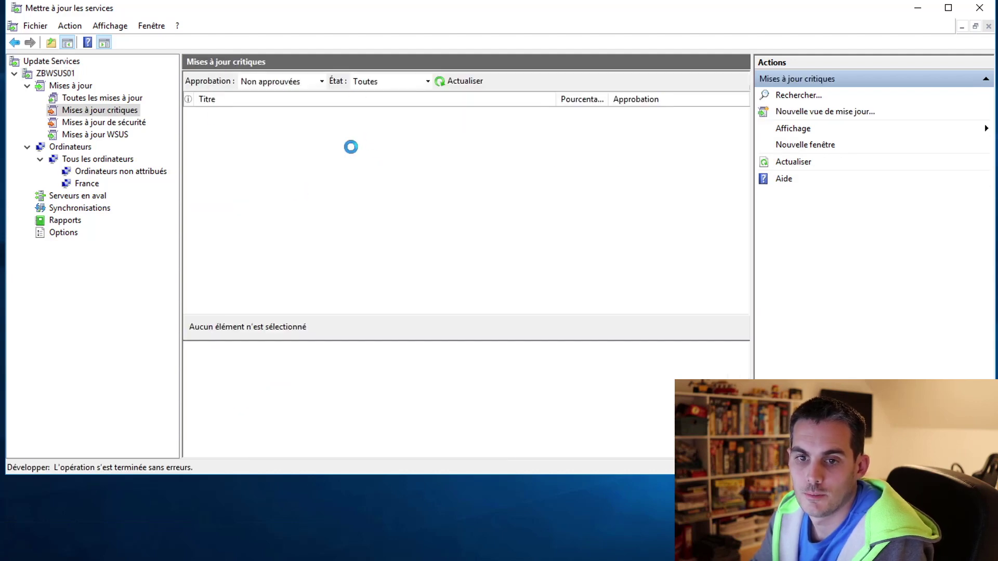
pyautogui.click(363, 157)
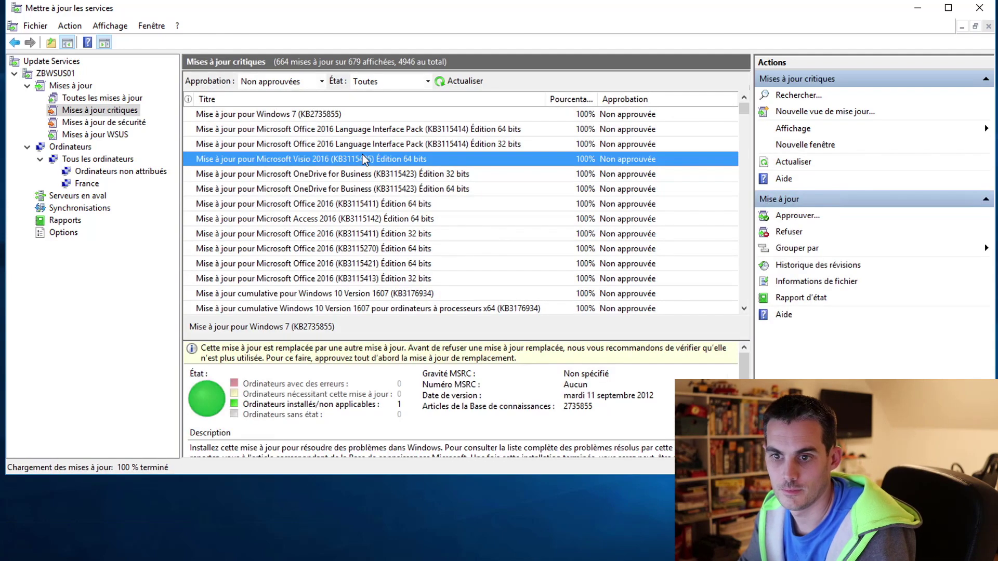
pyautogui.click(338, 131)
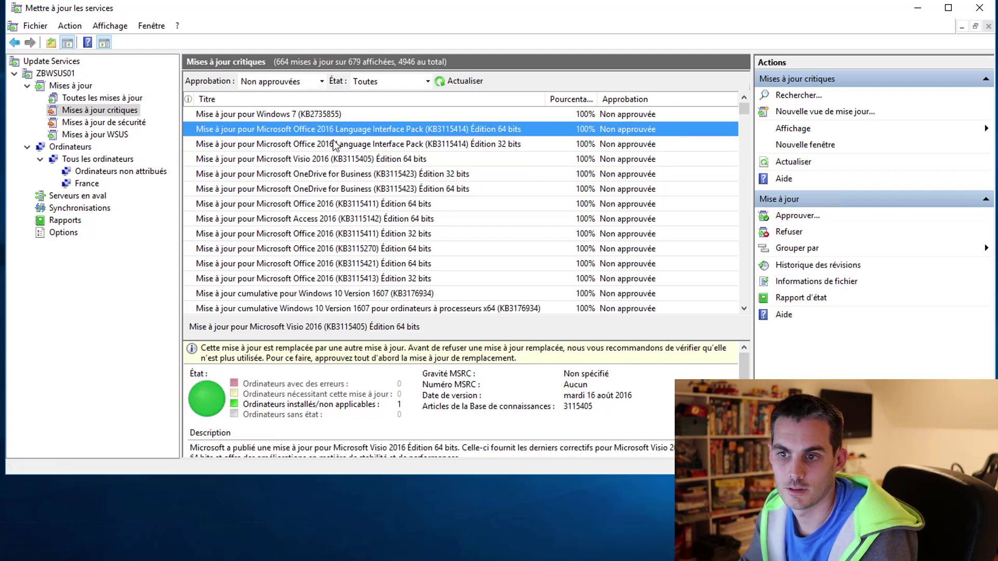
pyautogui.click(316, 147)
pyautogui.click(264, 116)
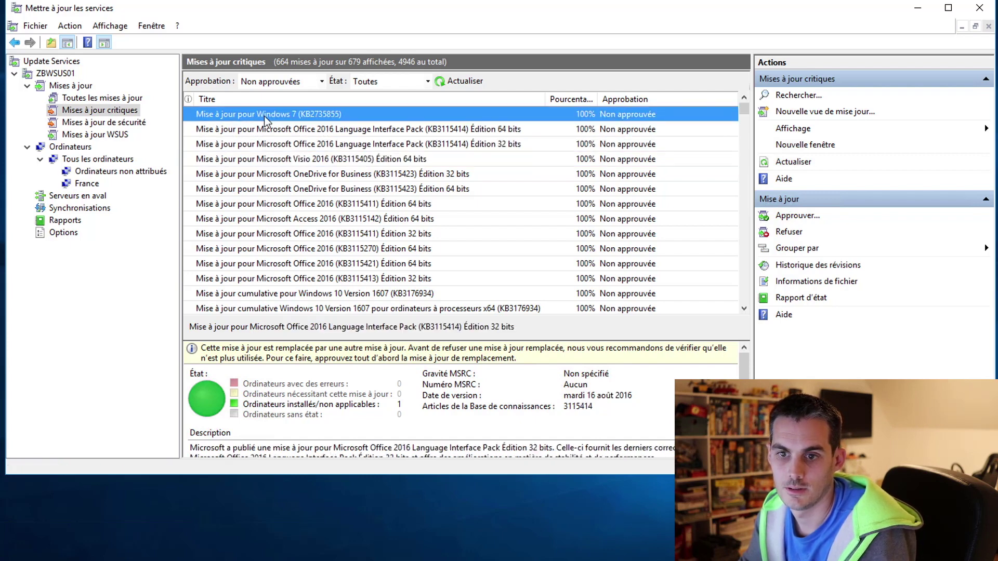
pyautogui.rightClick(319, 164)
pyautogui.click(309, 130)
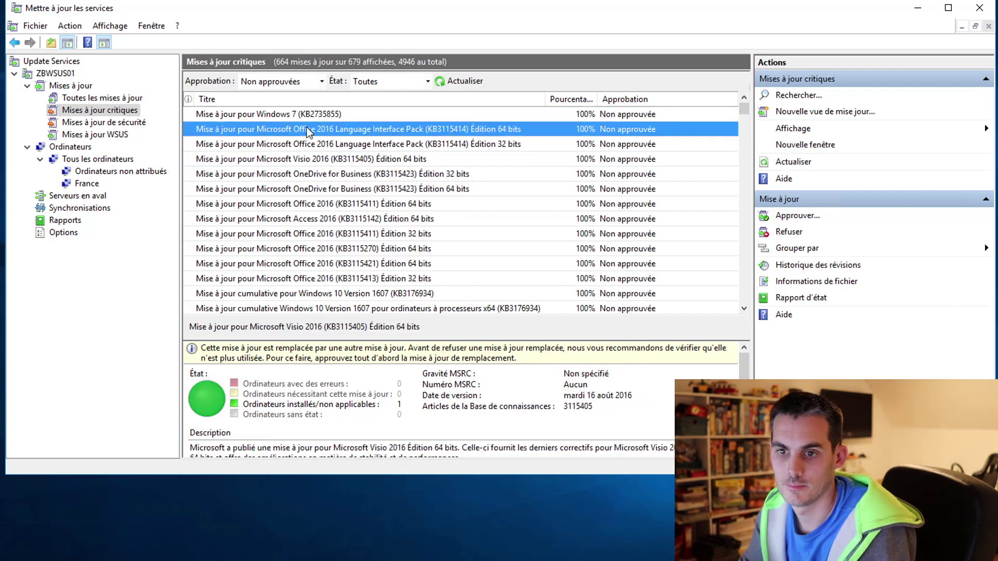
# - Approve all the unapproved critical updates for installation on Tous les ordinateurs, including its child groups, and complete the approval
pyautogui.click(309, 120)
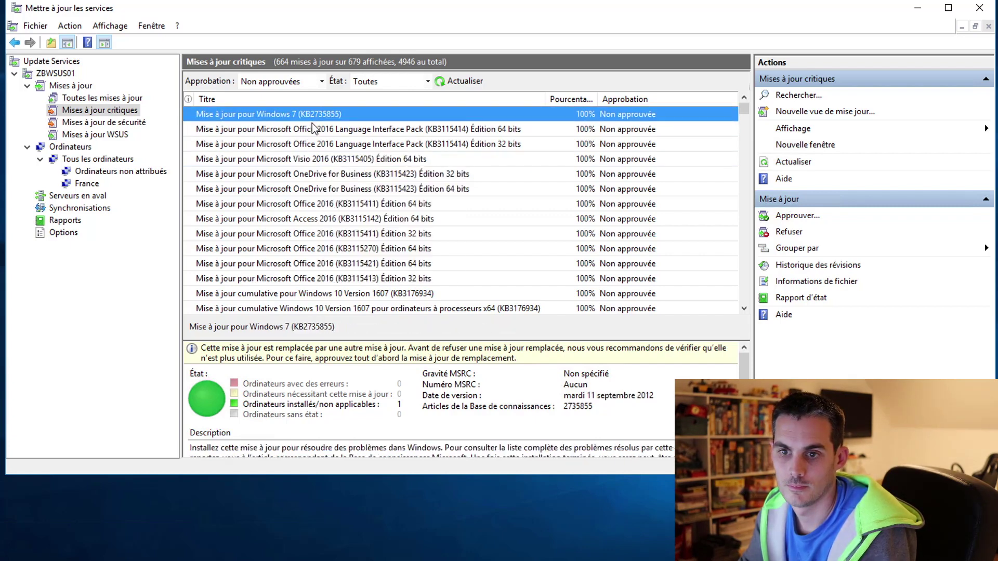
pyautogui.hotkey('ctrl', 'a')
pyautogui.rightClick(314, 123)
pyautogui.click(339, 132)
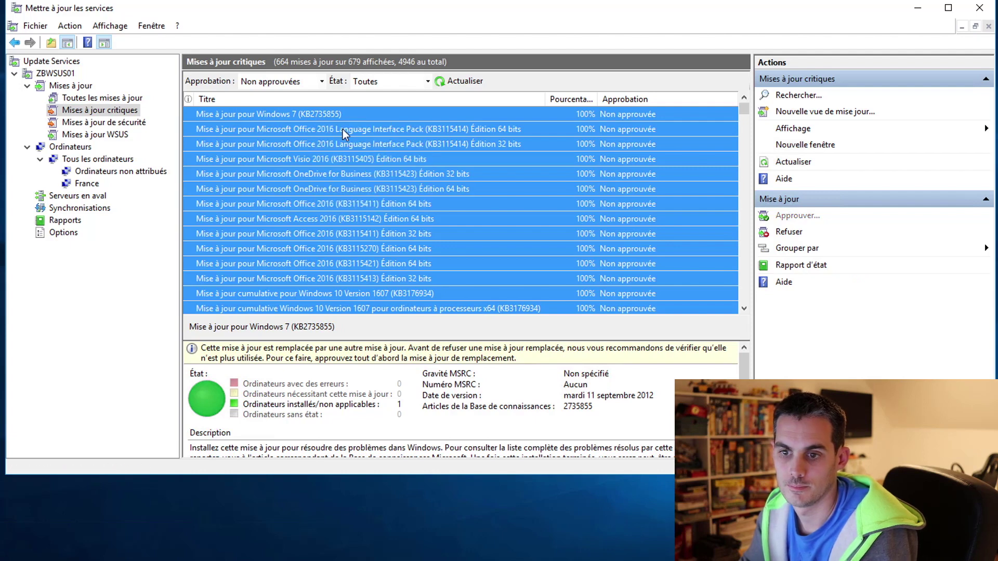
pyautogui.click(317, 209)
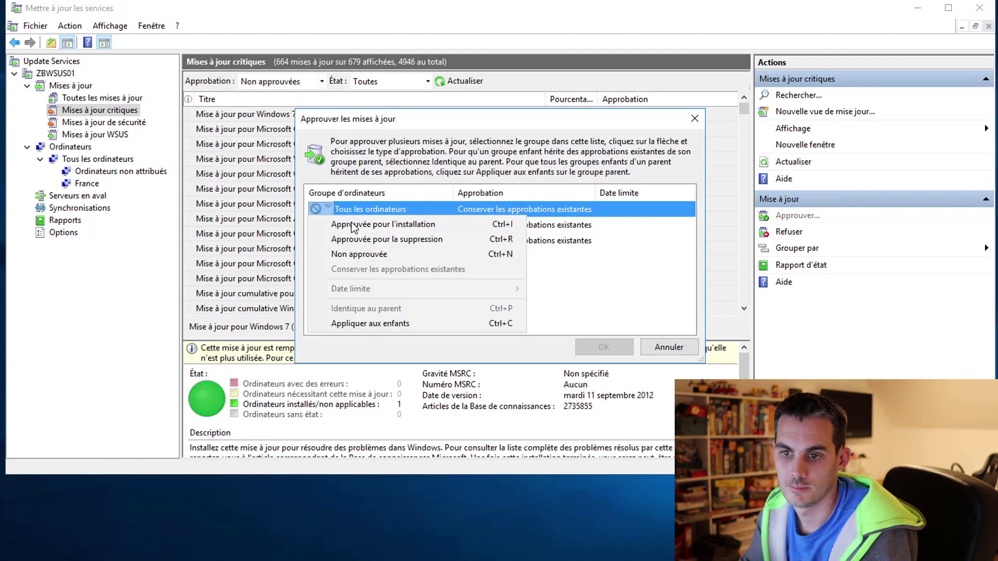
pyautogui.click(352, 225)
pyautogui.click(318, 209)
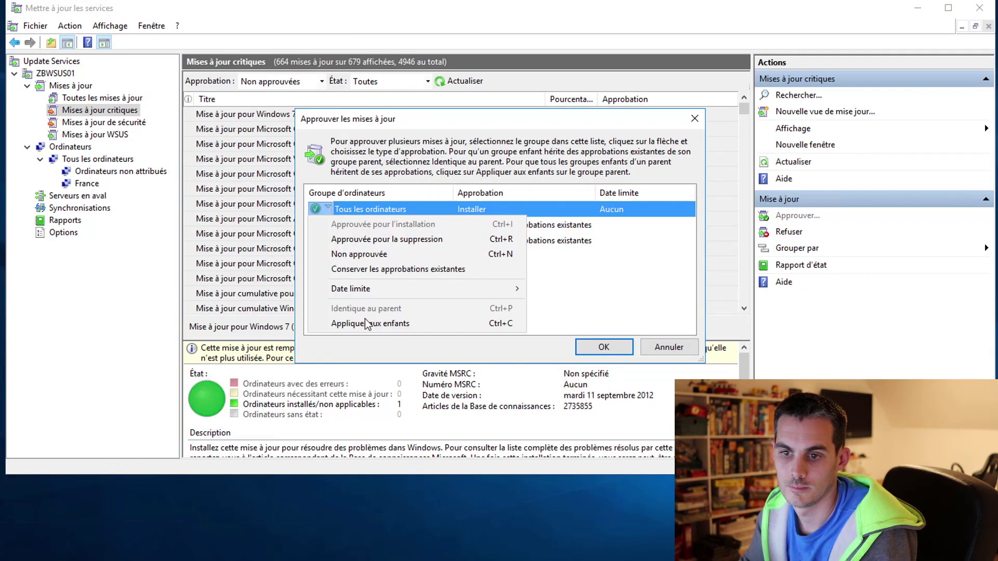
pyautogui.click(419, 322)
pyautogui.click(602, 347)
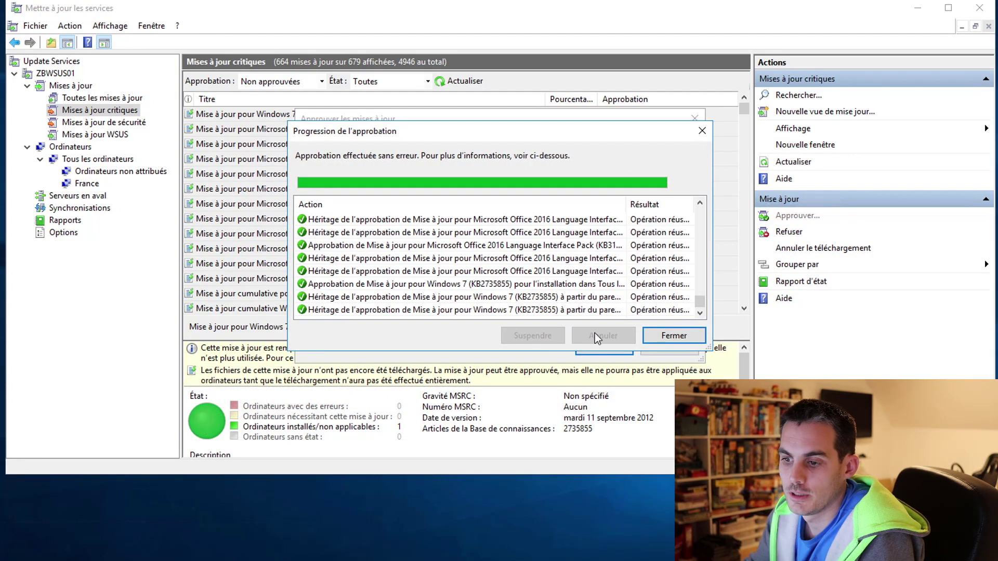
pyautogui.click(675, 335)
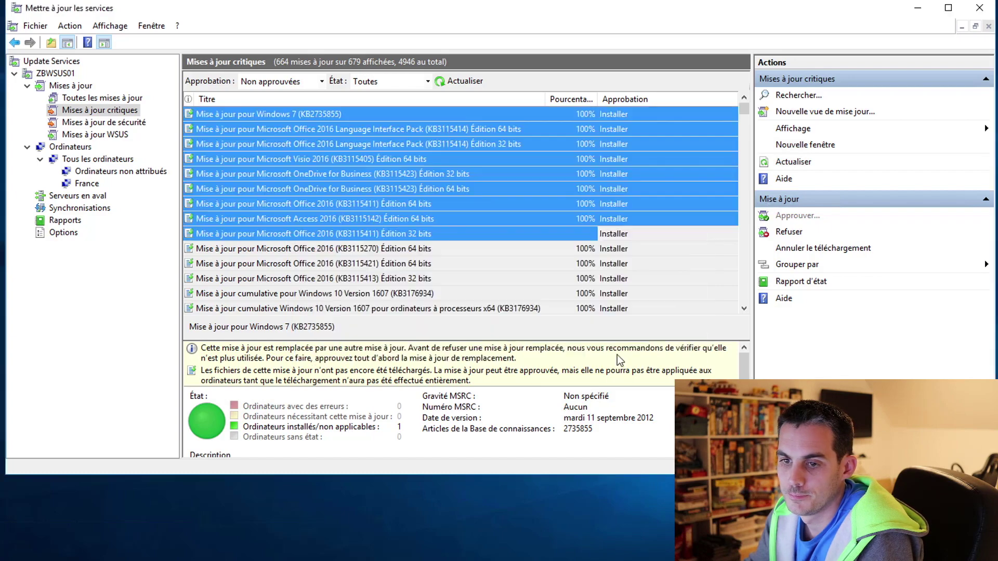
# - Return to the ZBWSUS01 overview, then switch to ZBPC02 through Hyper-V Manager and rerun wuauclt.exe /reportnow /detectnow
pyautogui.click(57, 74)
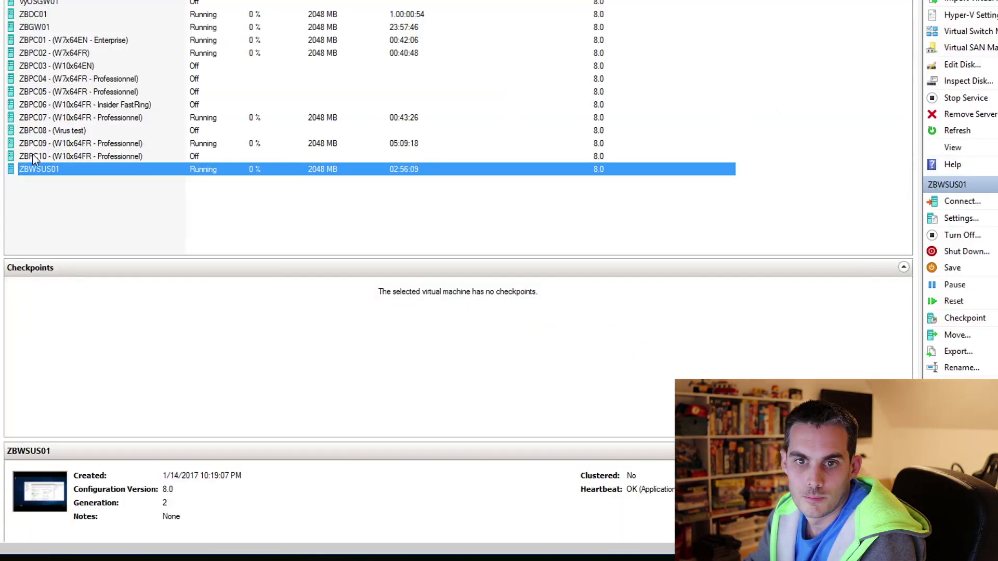
pyautogui.click(51, 42)
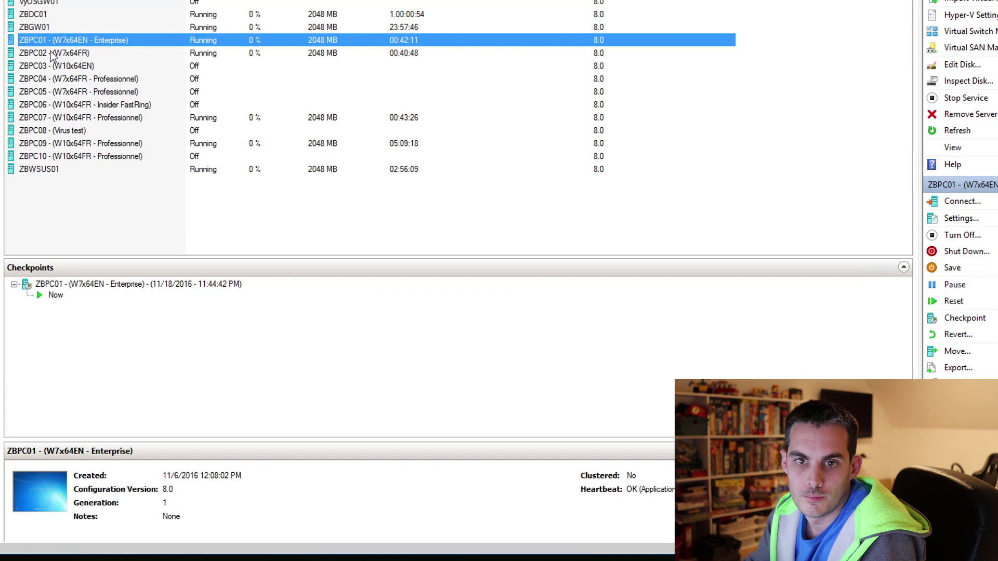
pyautogui.doubleClick(51, 53)
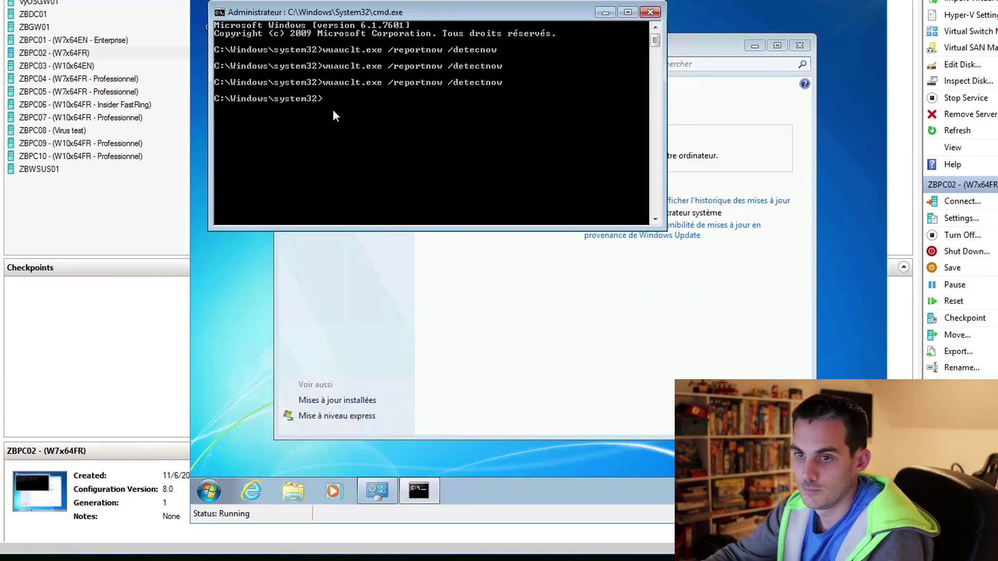
pyautogui.press('Up')
pyautogui.press('Return')
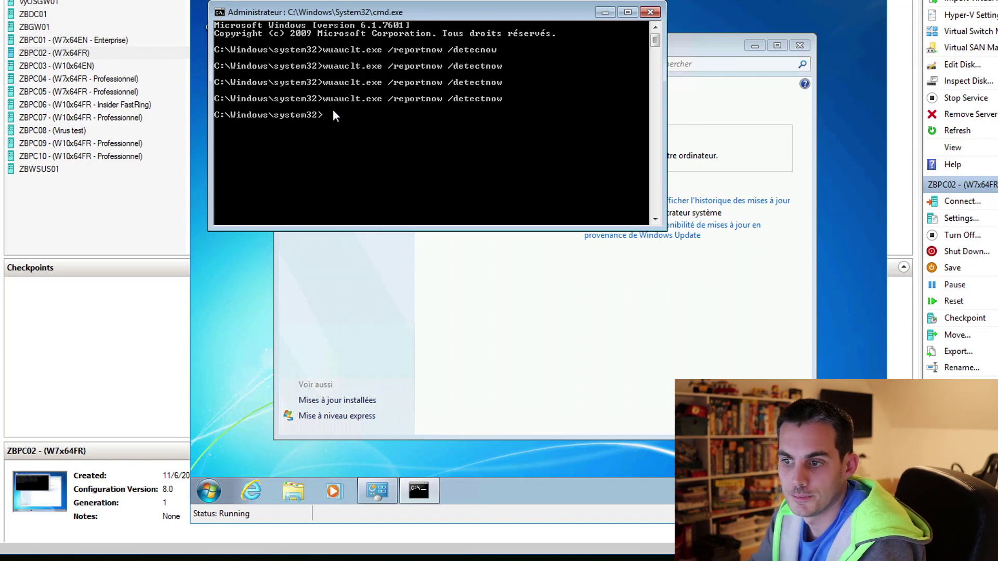
# - Start a search for updates in Windows Update on ZBPC02
pyautogui.click(708, 301)
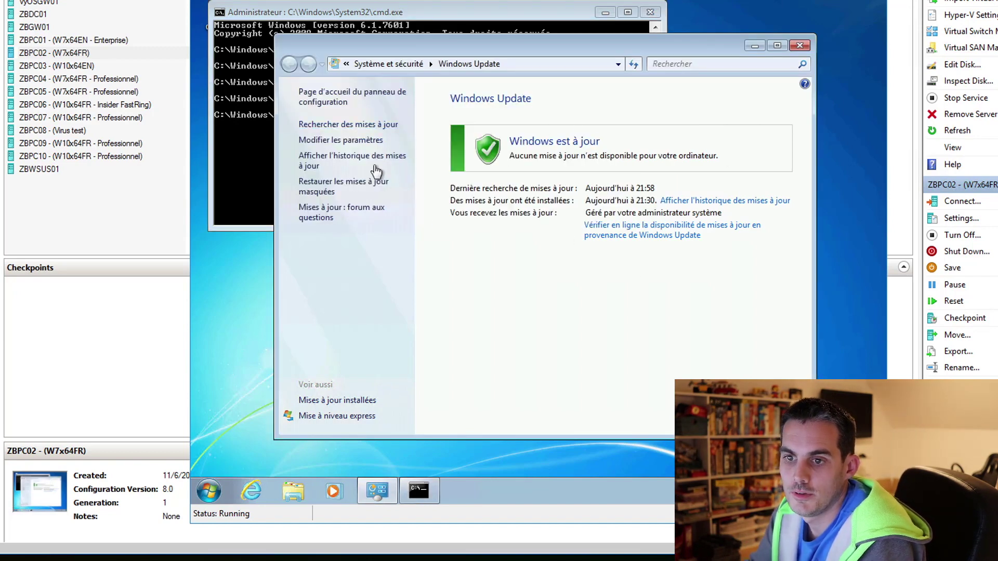
pyautogui.click(362, 129)
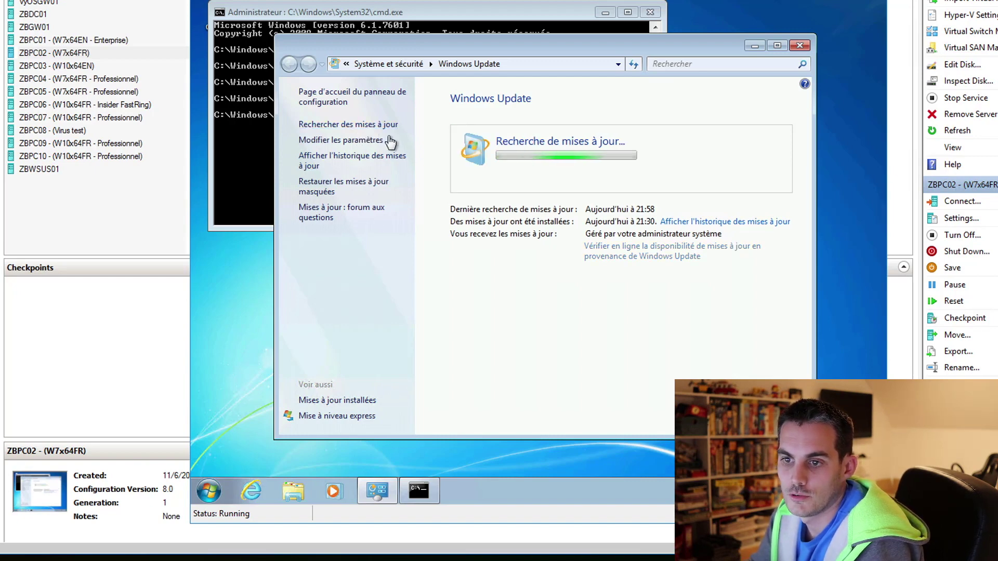
pyautogui.hotkey('alt', 'Tab')
pyautogui.click(568, 350)
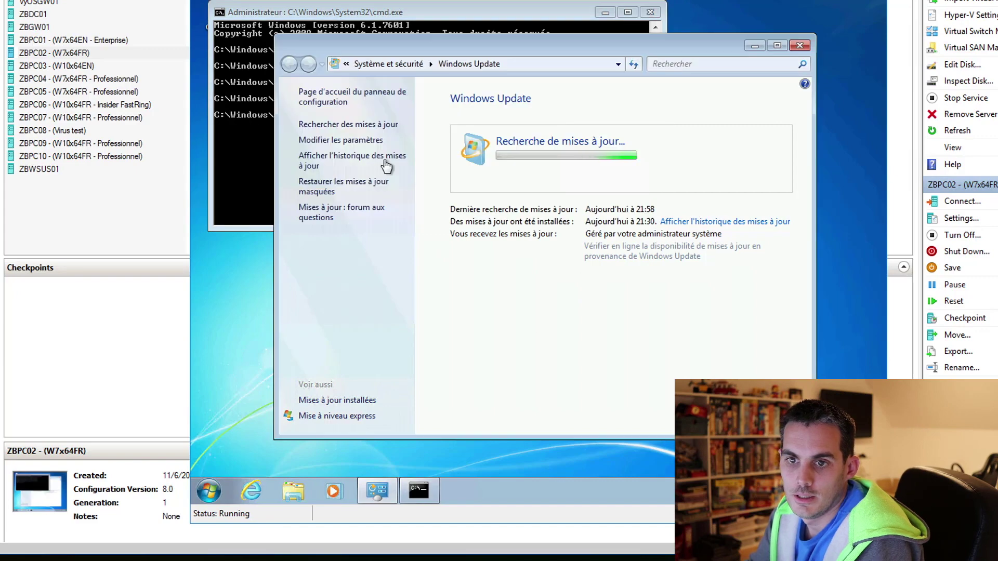
# - Switch back to the WSUS console and check the status of zbpc02.zerobug.lab under Tous les ordinateurs and the refreshed France group
pyautogui.click(51, 170)
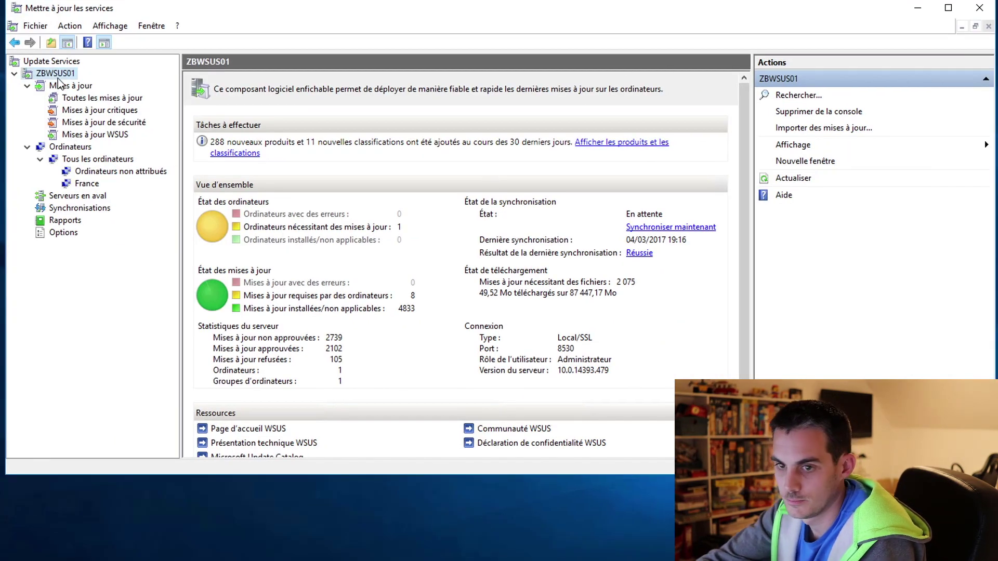
pyautogui.click(73, 159)
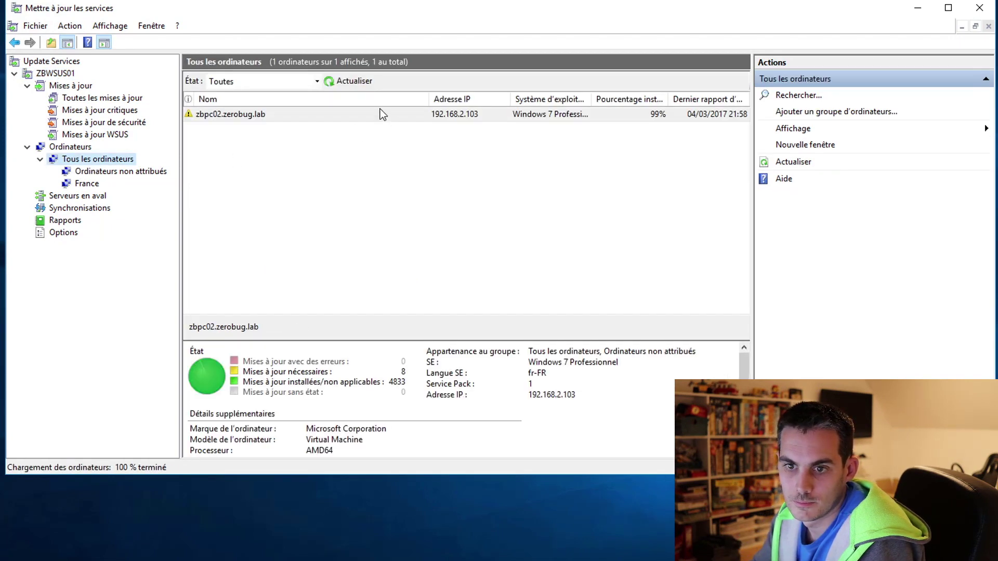
pyautogui.click(362, 112)
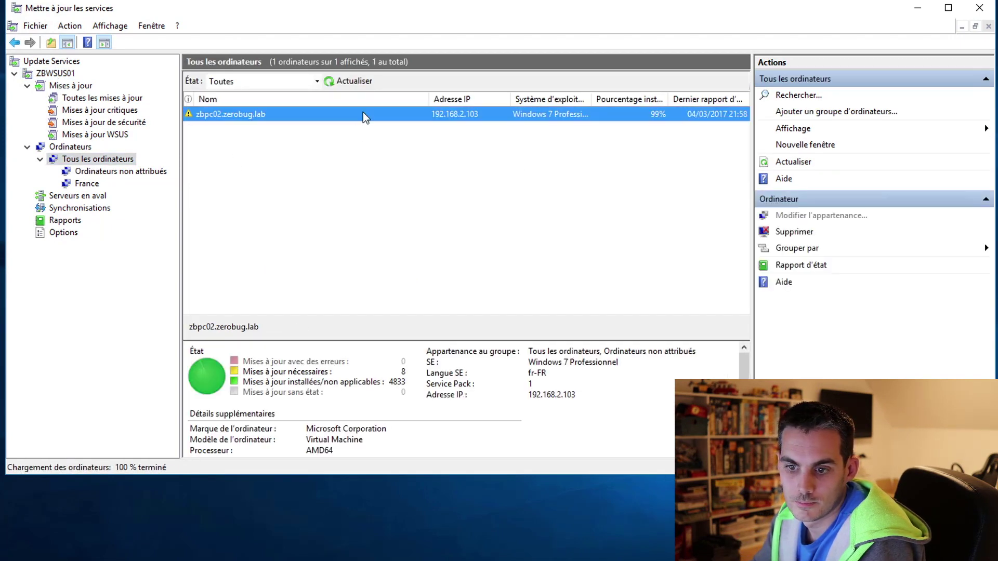
pyautogui.click(91, 183)
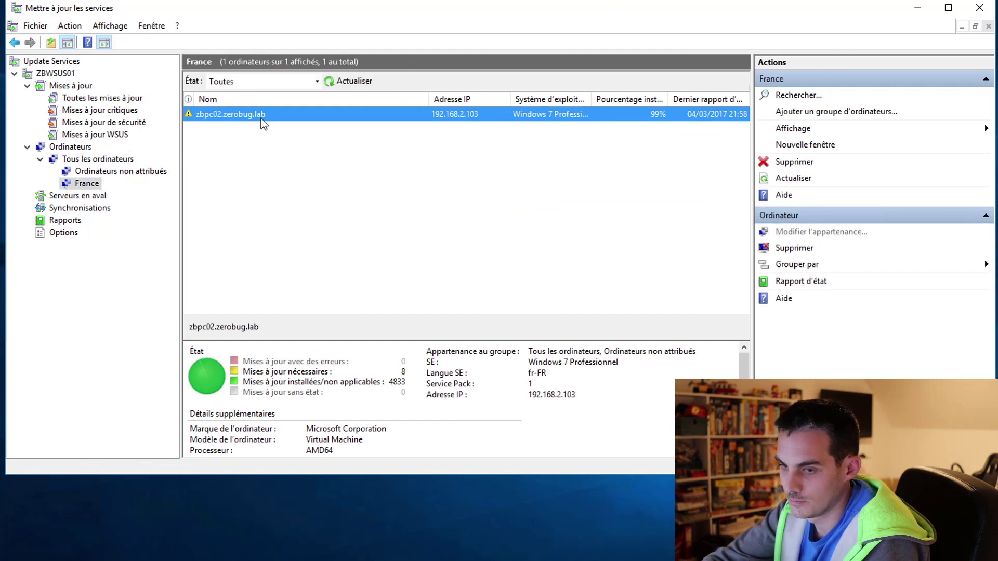
pyautogui.click(352, 84)
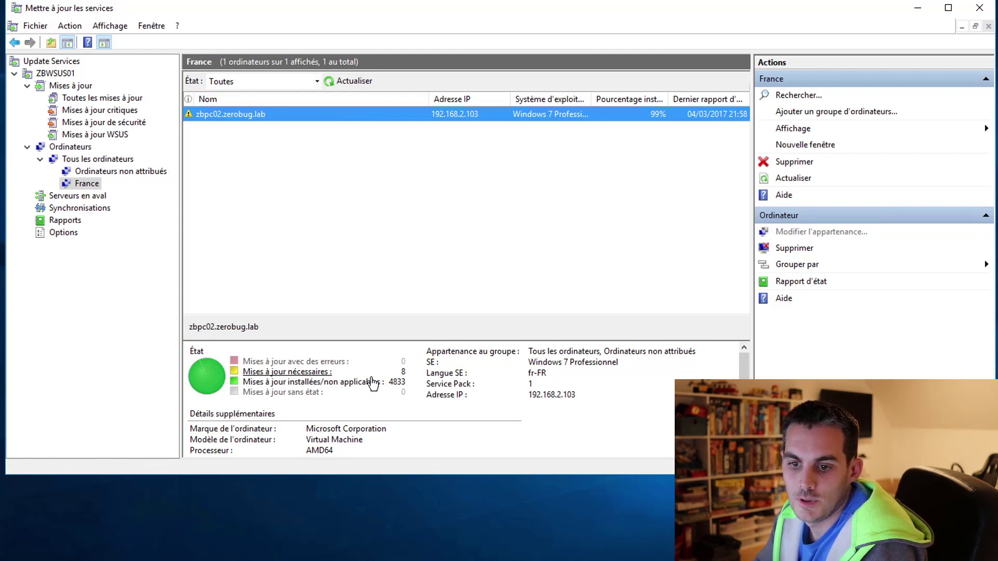
# - Open the needed-updates report for zbpc02.zerobug.lab, review its list of updates, and close the report
pyautogui.click(309, 374)
pyautogui.click(606, 285)
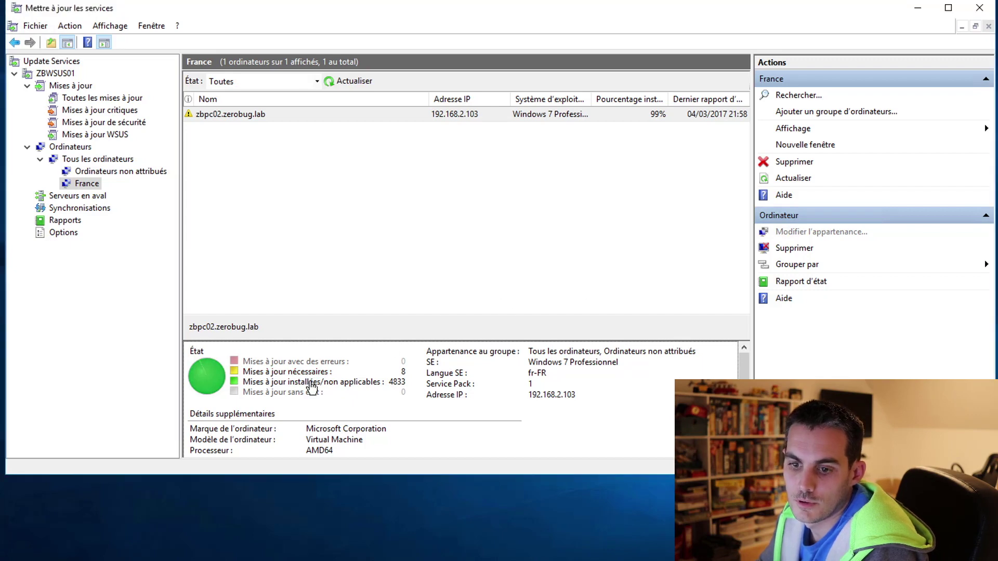
pyautogui.click(303, 373)
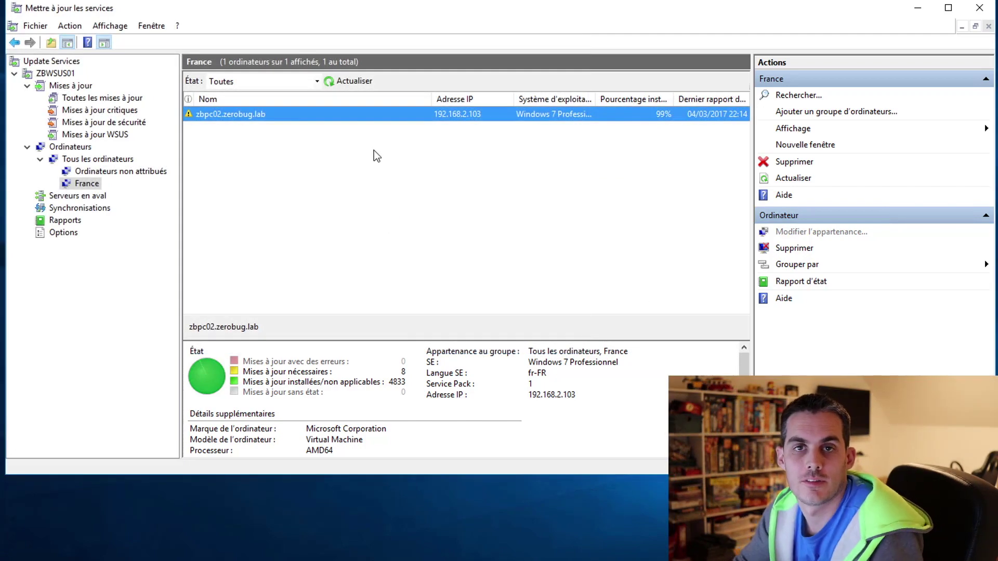
pyautogui.click(294, 373)
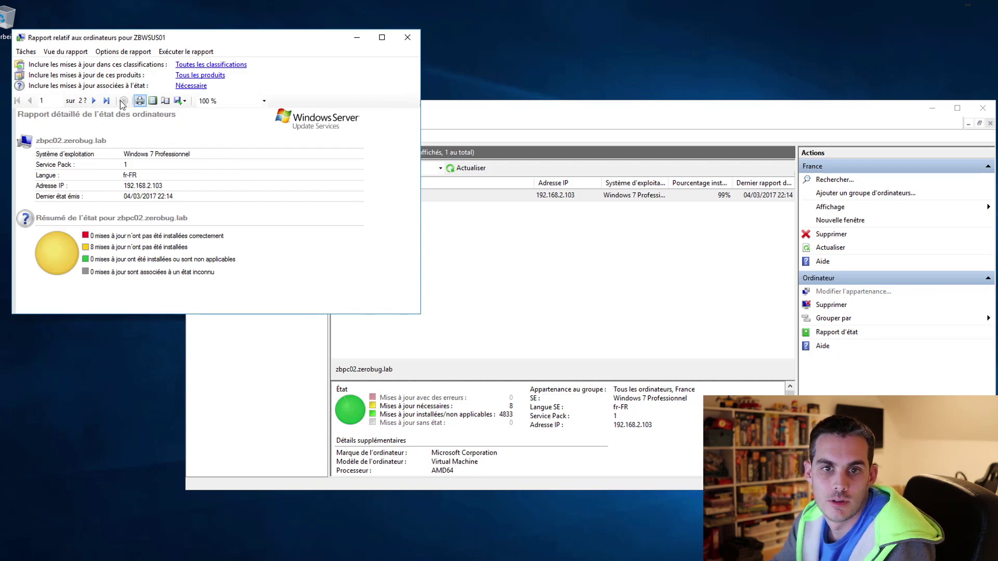
pyautogui.click(94, 100)
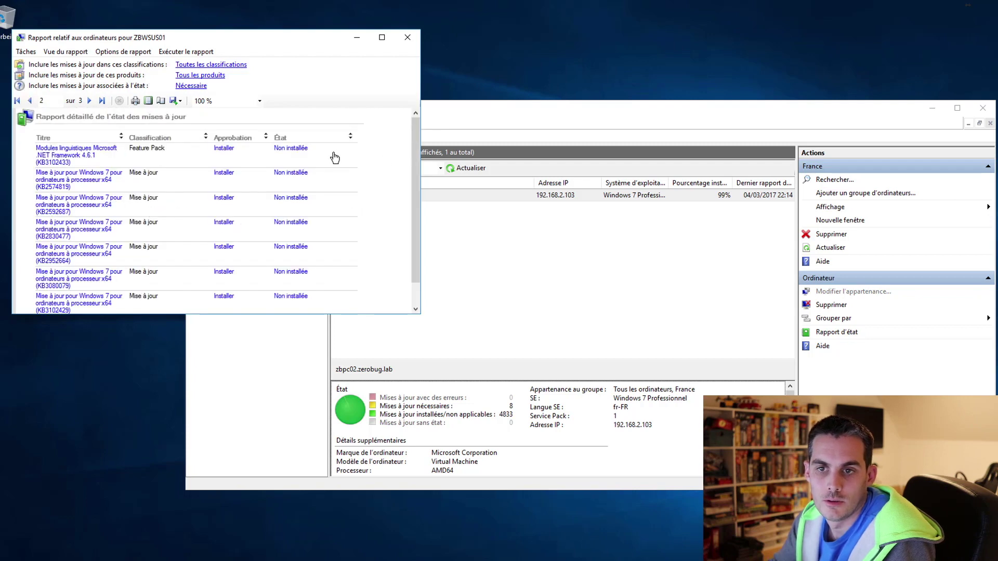
pyautogui.click(408, 37)
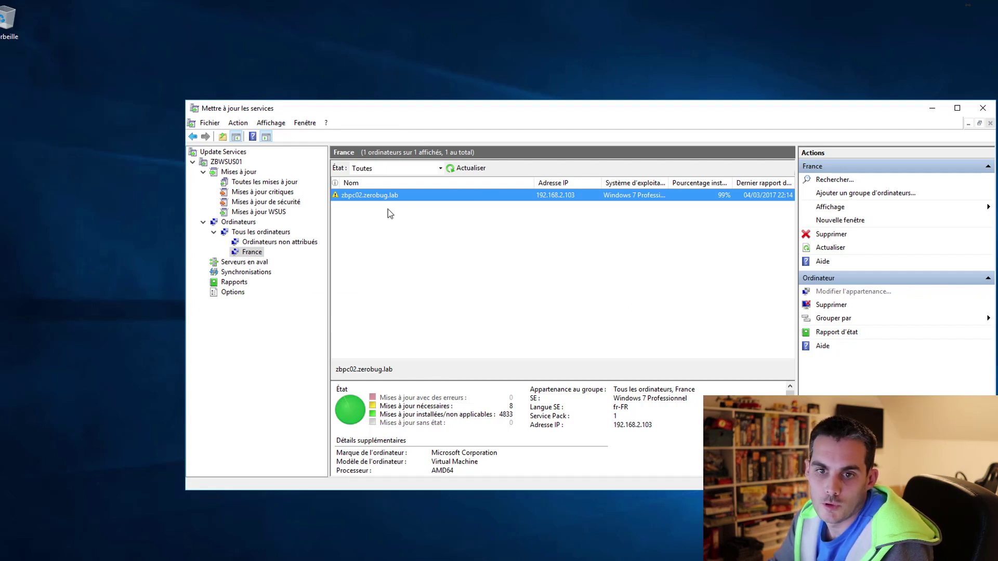
# - Check the ZBWSUS01 overview, then reopen the needed-updates report for zbpc02.zerobug.lab from the France group at its update list
pyautogui.click(229, 161)
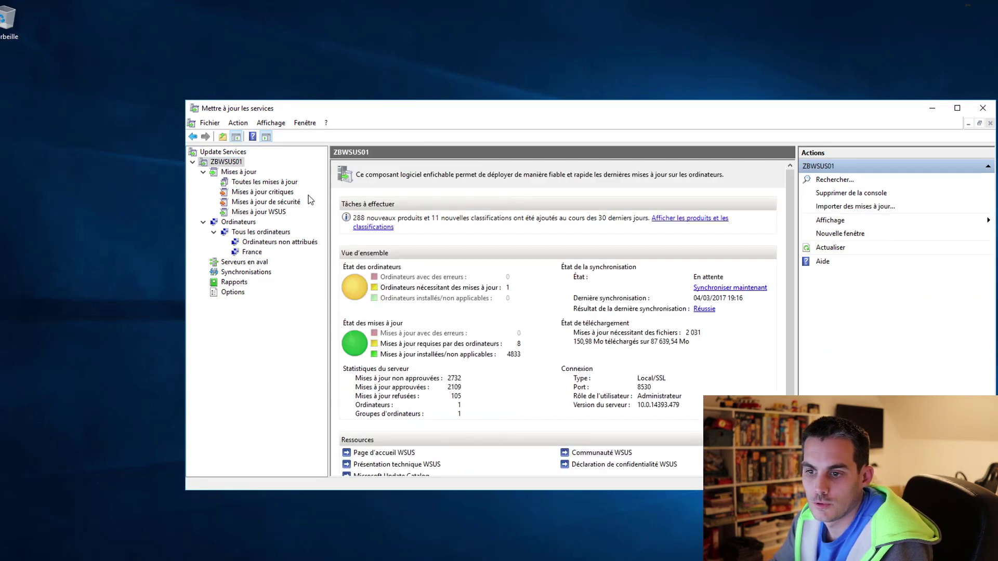
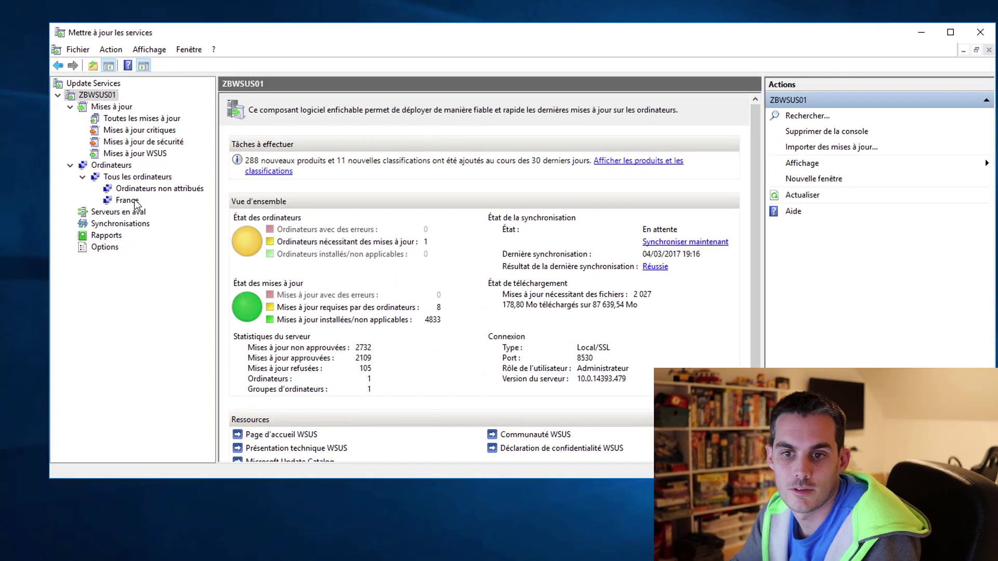
pyautogui.click(21, 155)
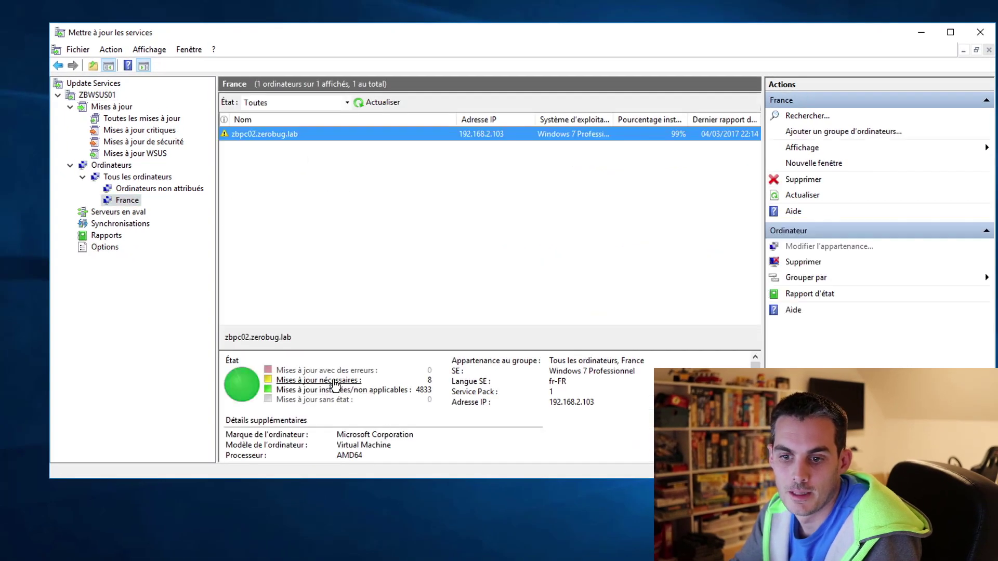
pyautogui.click(318, 380)
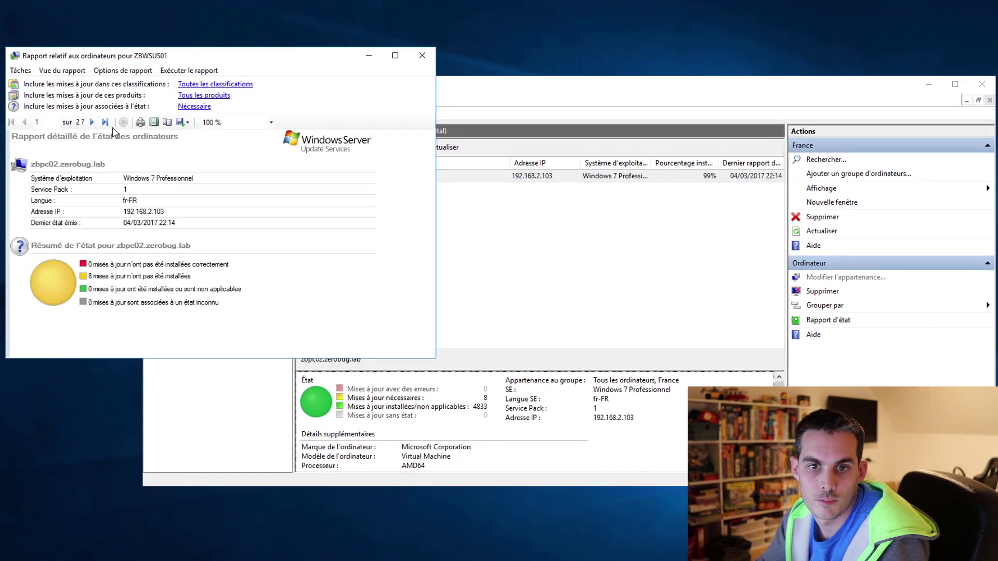
pyautogui.click(92, 122)
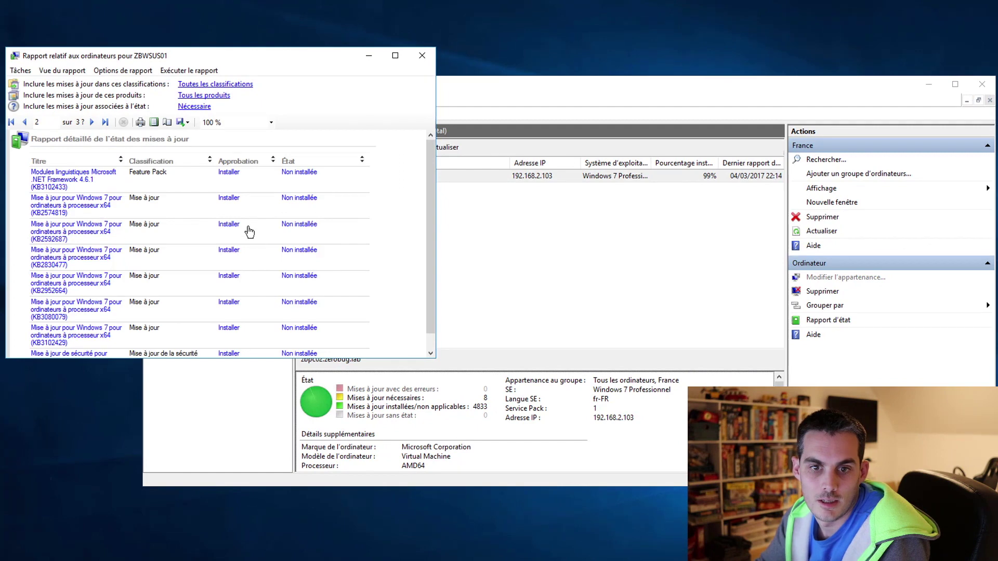
# - Examine the detailed status report of update KB2592687 through its last page, then close both report windows
pyautogui.click(74, 226)
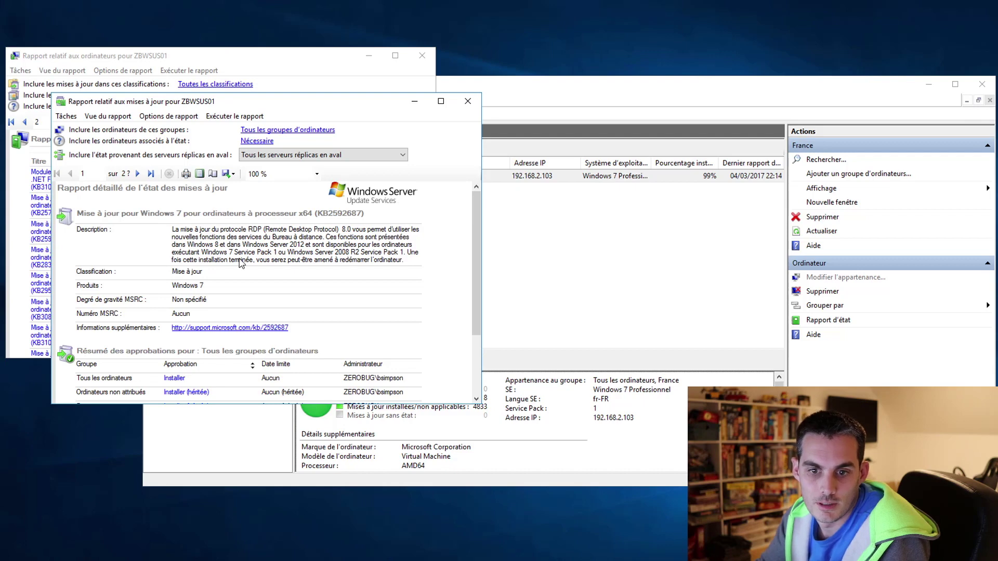
pyautogui.scroll(-10, 240, 266)
pyautogui.scroll(3, 241, 275)
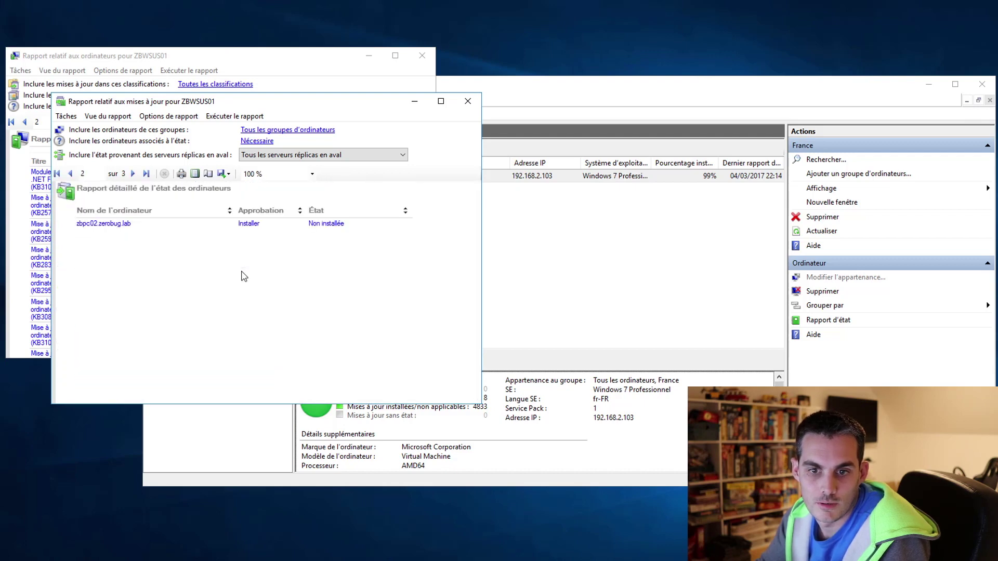
pyautogui.scroll(-3, 242, 276)
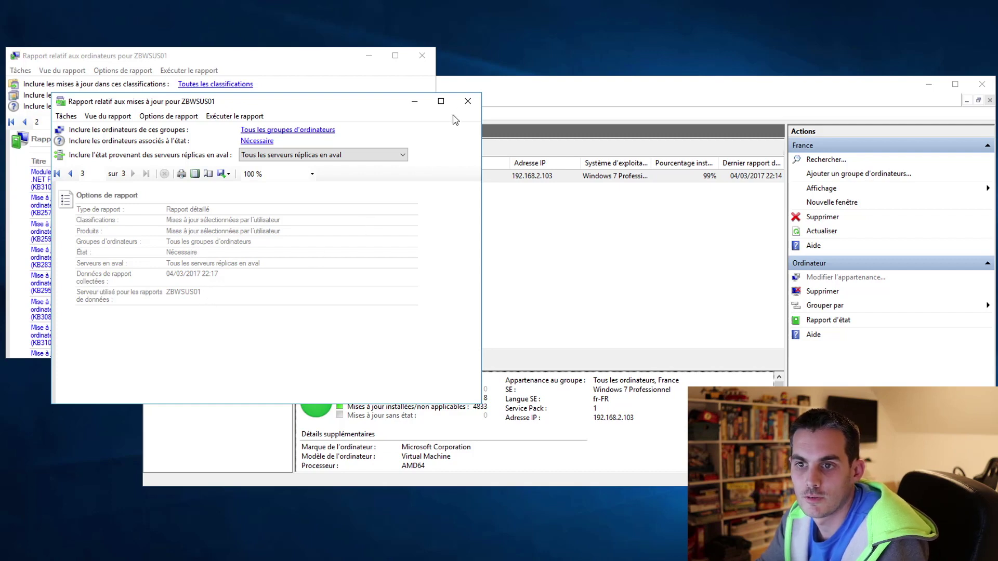
pyautogui.click(467, 101)
pyautogui.click(422, 55)
pyautogui.click(474, 176)
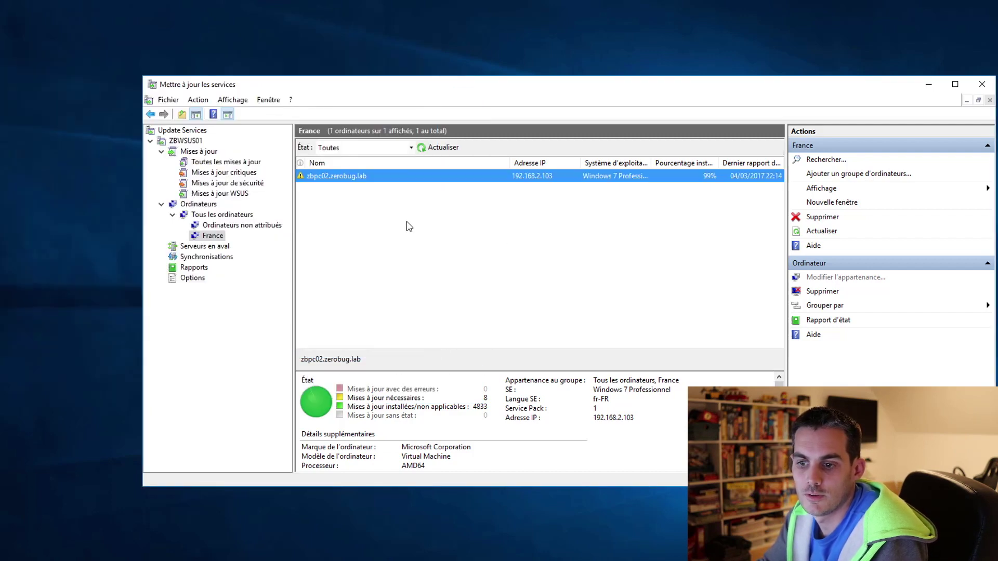
# - Show the needed updates under Toutes les mises à jour and inspect the details of KB3102433 and KB3102429
pyautogui.click(224, 162)
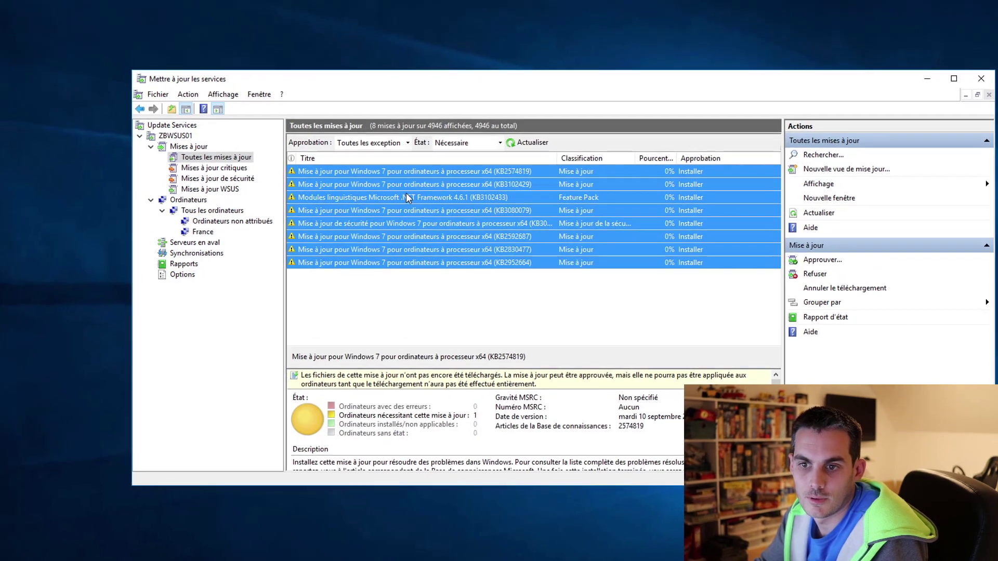
pyautogui.click(447, 202)
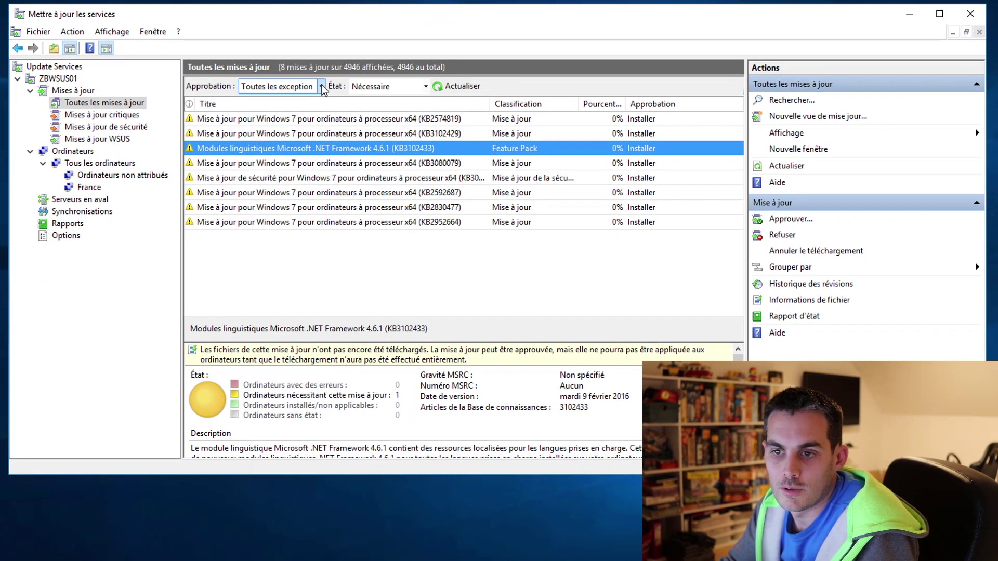
pyautogui.click(554, 133)
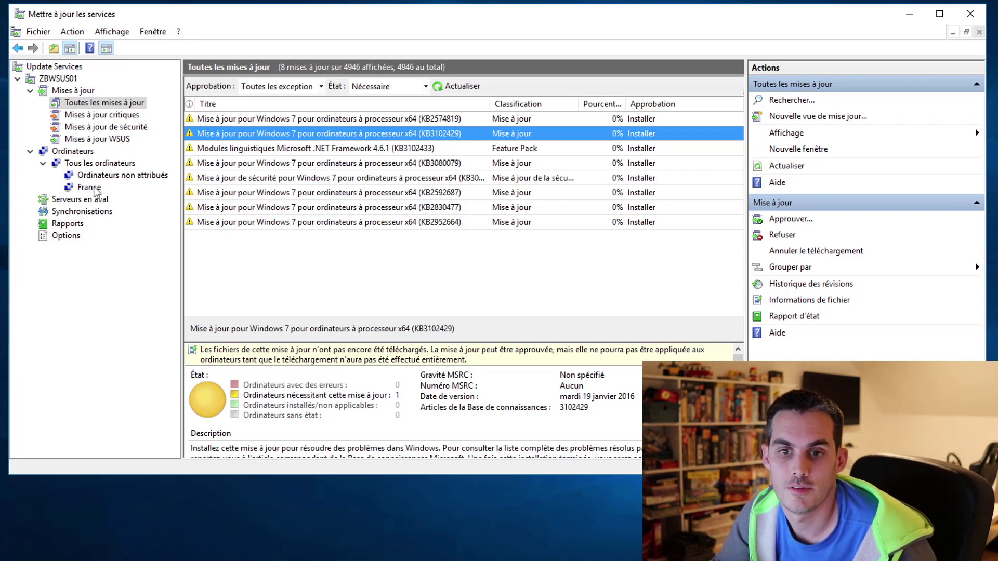
# - Review the properties available for a new update view from Toutes les mises à jour, then close the dialog without creating one
pyautogui.rightClick(79, 104)
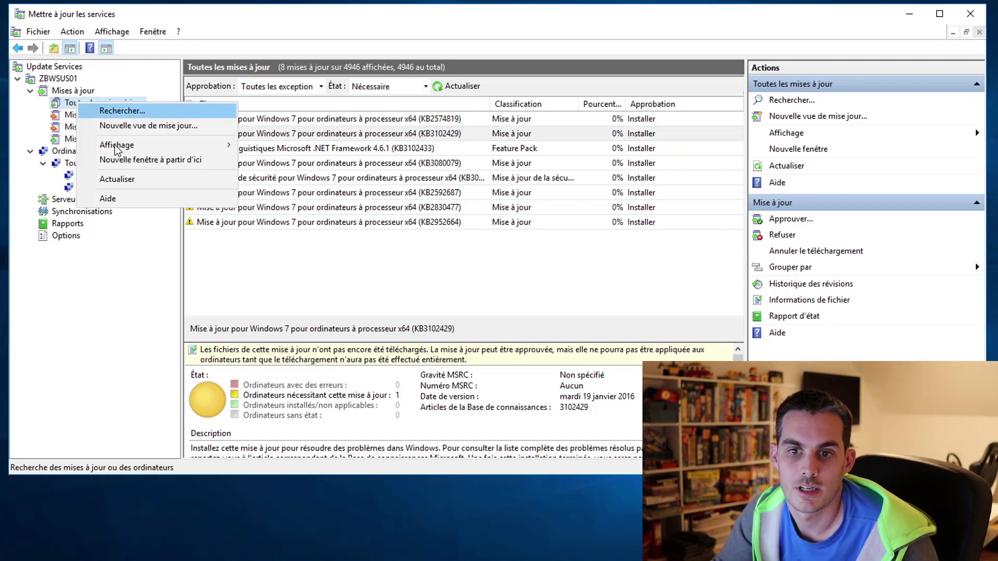
pyautogui.click(139, 127)
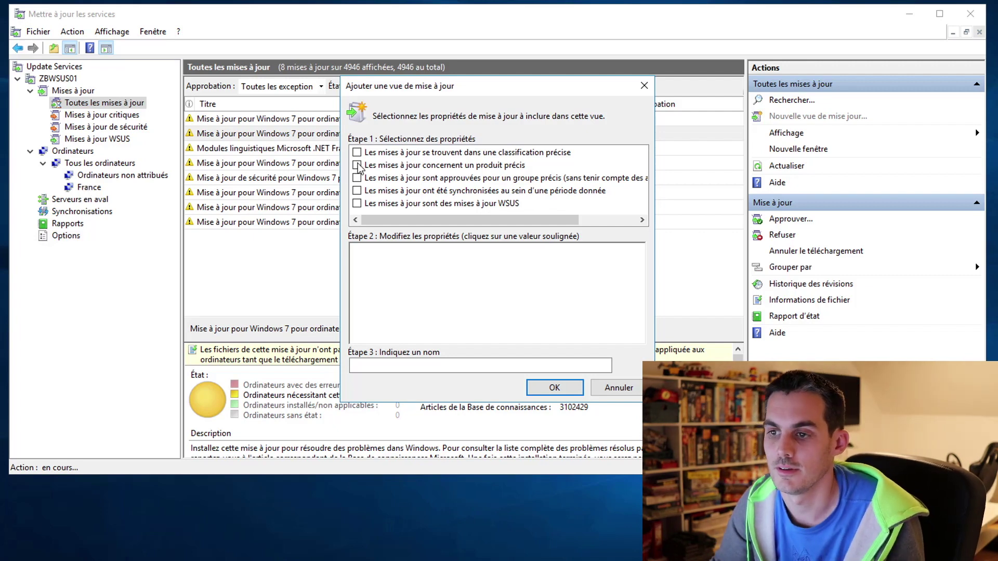
pyautogui.click(644, 85)
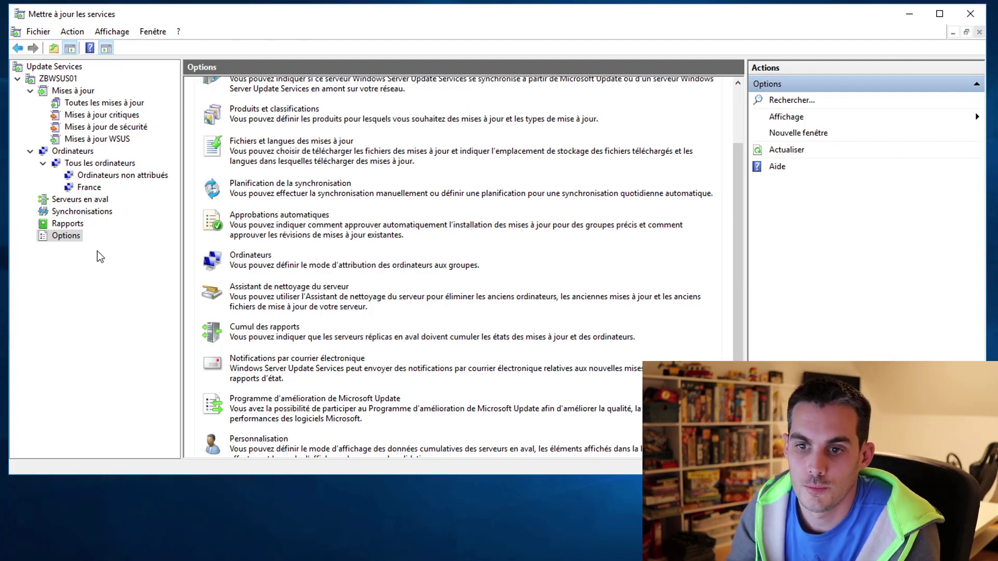
# - Review the default automatic approval rule in the WSUS options and close it without changes
pyautogui.scroll(3, 340, 221)
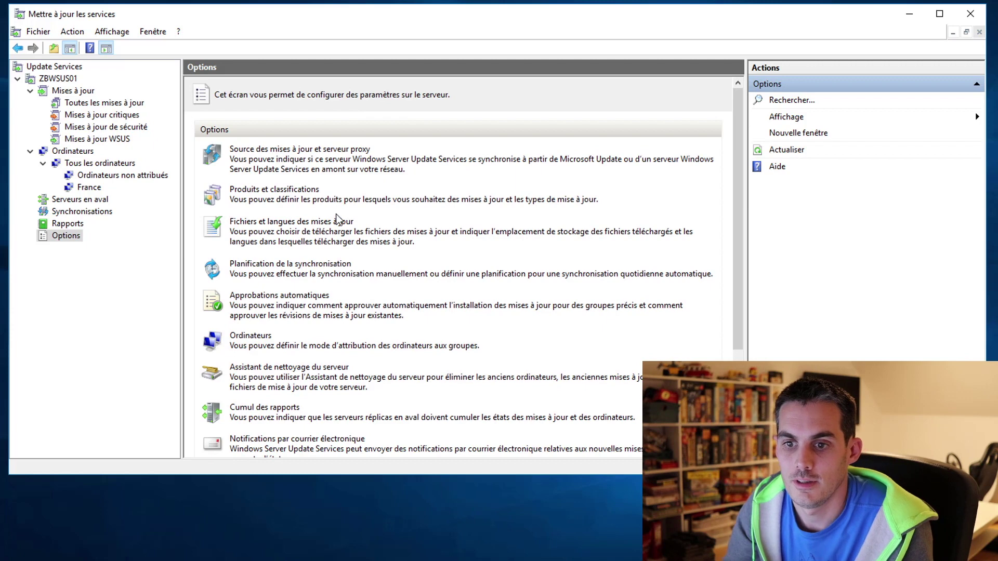
pyautogui.click(290, 297)
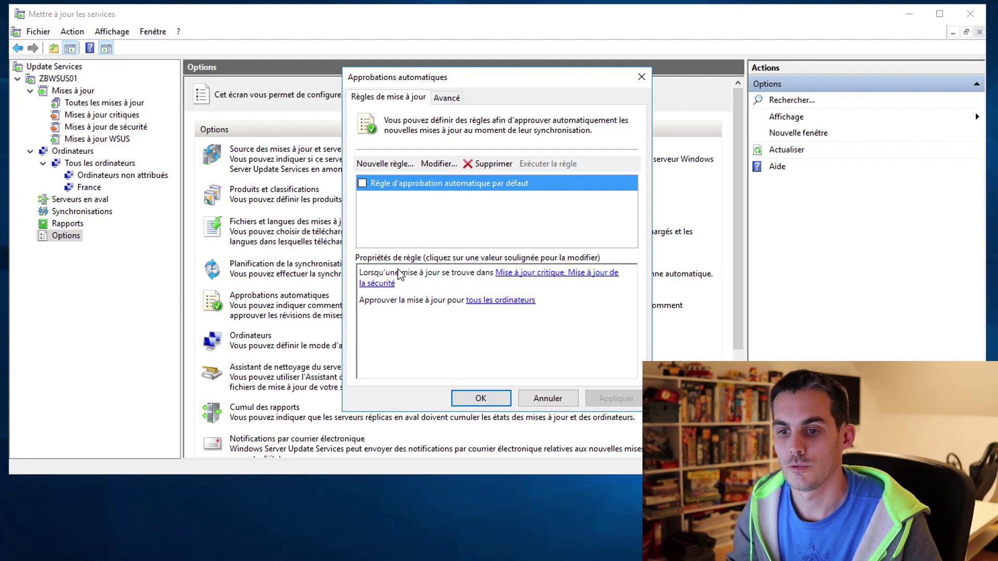
pyautogui.click(560, 405)
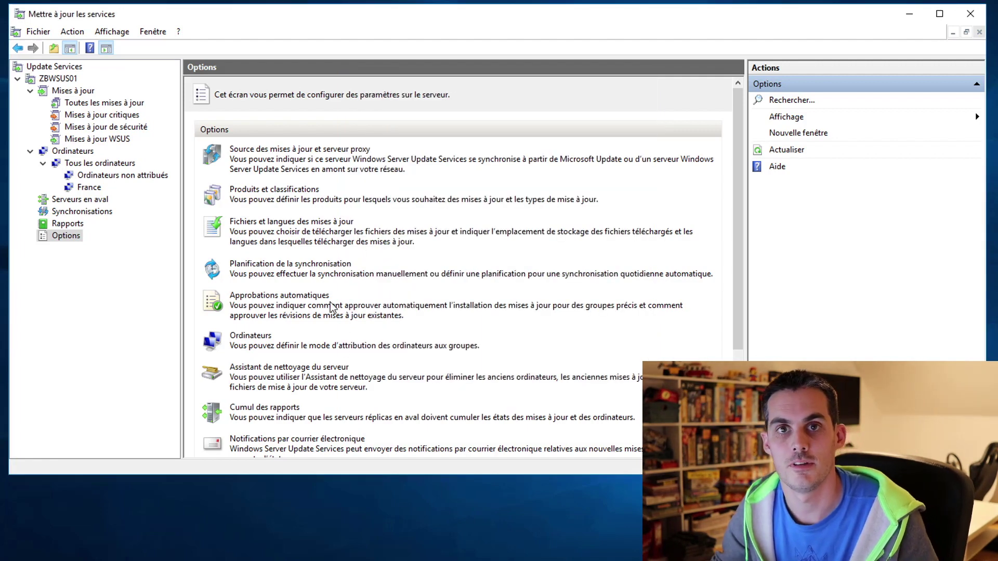
# - Review the cleanup choices in the WSUS server cleanup wizard and close it without running the cleanup
pyautogui.scroll(-3, 348, 306)
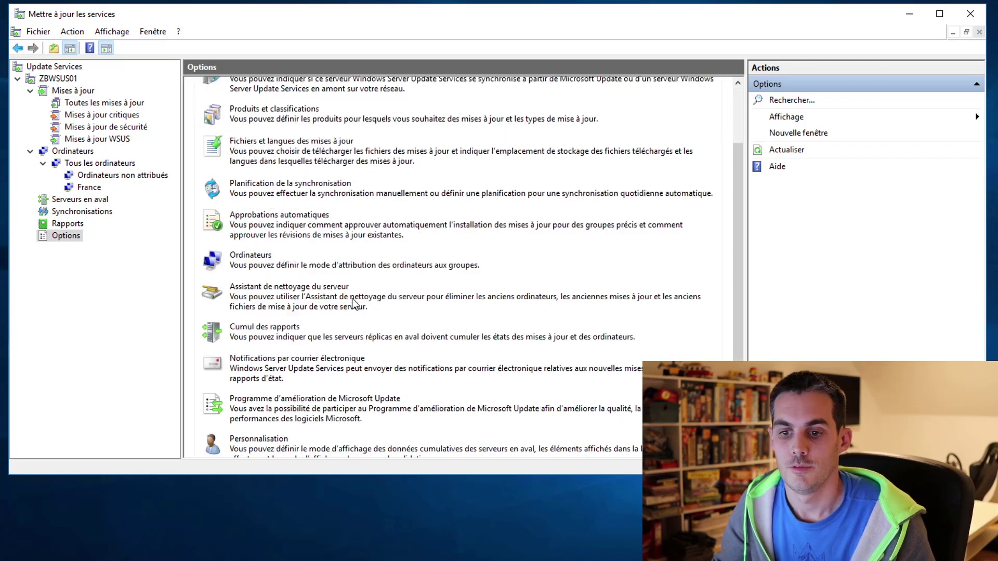
pyautogui.click(314, 291)
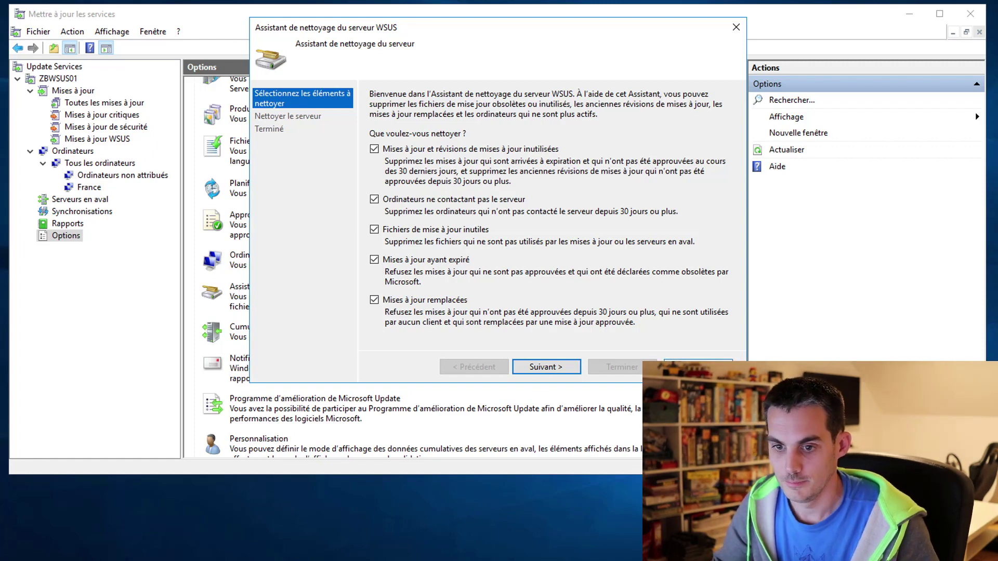
pyautogui.press('Escape')
# - Review the general e-mail notification settings, cancel without changes, and look over the remaining WSUS options
pyautogui.click(263, 363)
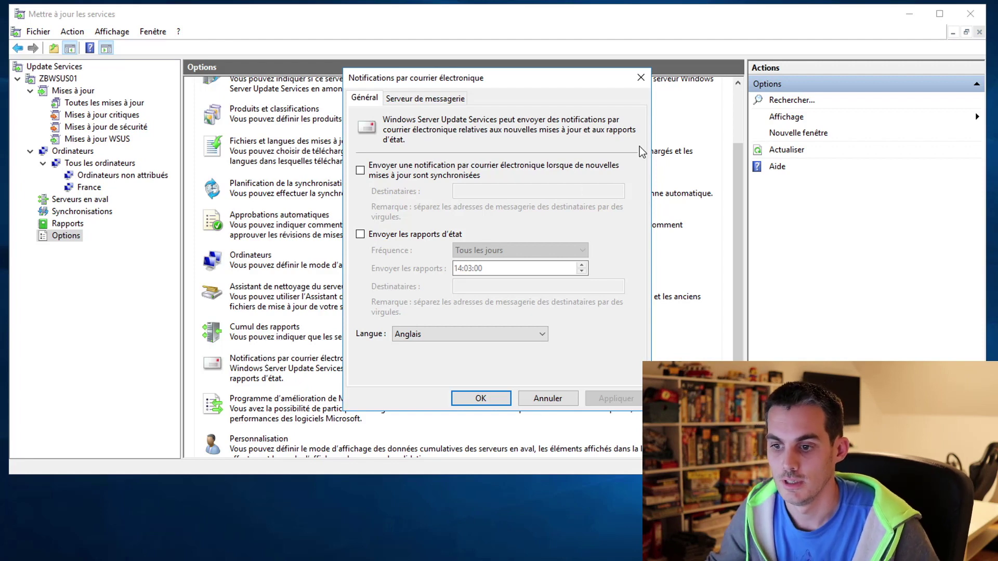
pyautogui.click(548, 398)
pyautogui.scroll(-2, 432, 359)
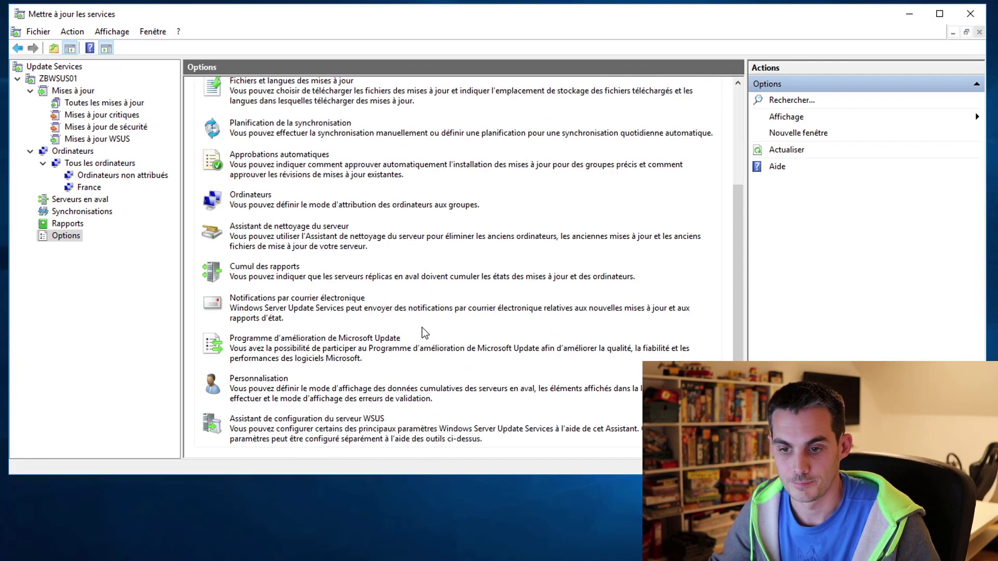